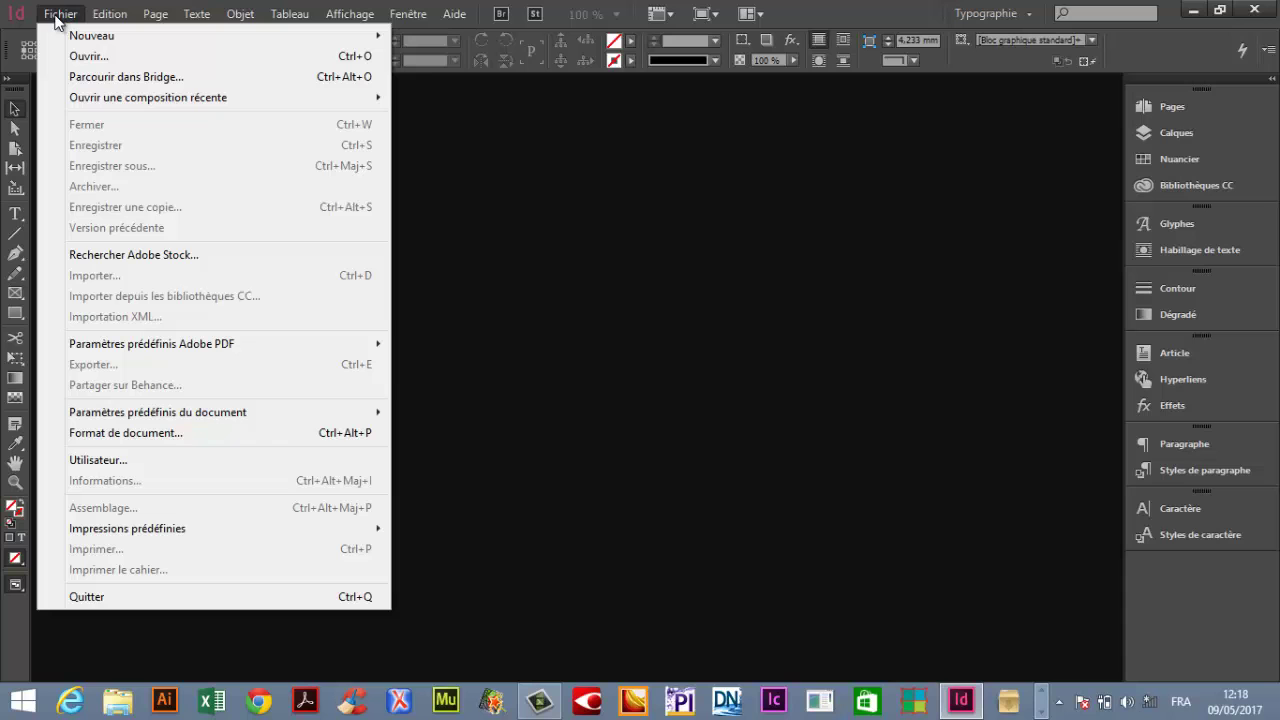
Open the FicheServices.xlsx workbook from the cartes folder on the desktop
{"action": "left_click", "coordinate": [60, 22]}
{"action": "left_click", "coordinate": [1195, 11]}
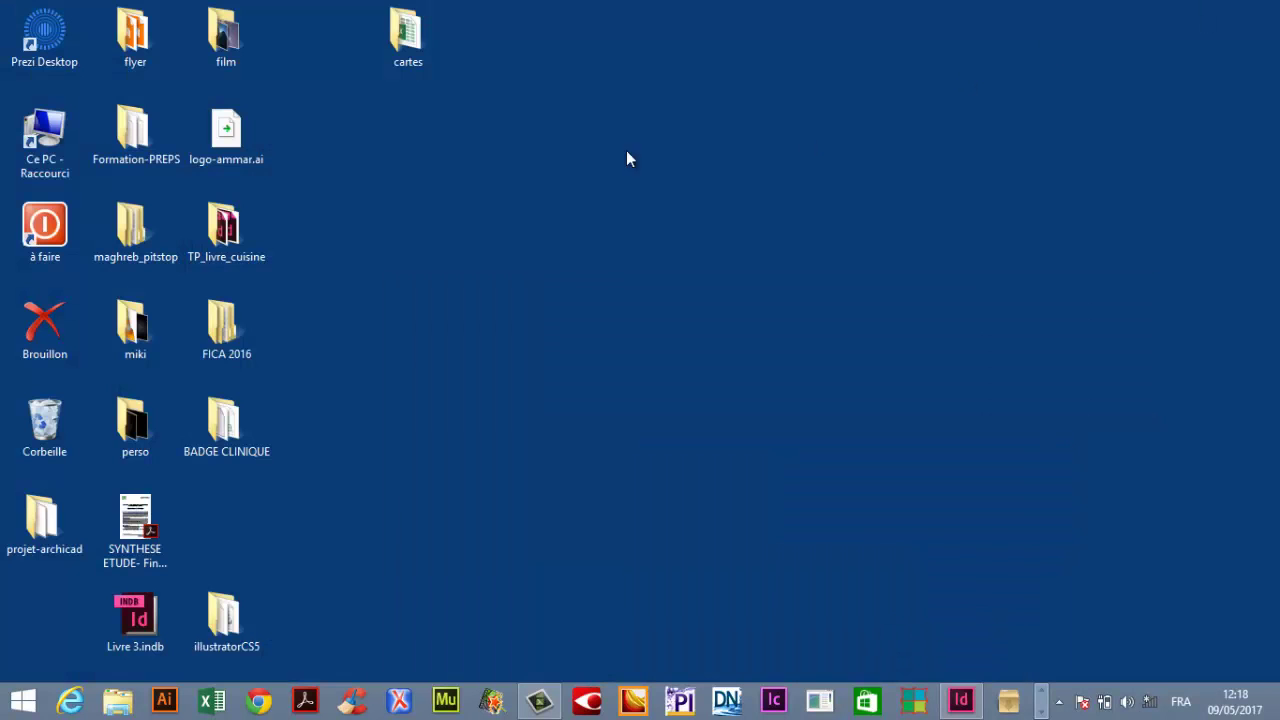
{"action": "double_click", "coordinate": [411, 25]}
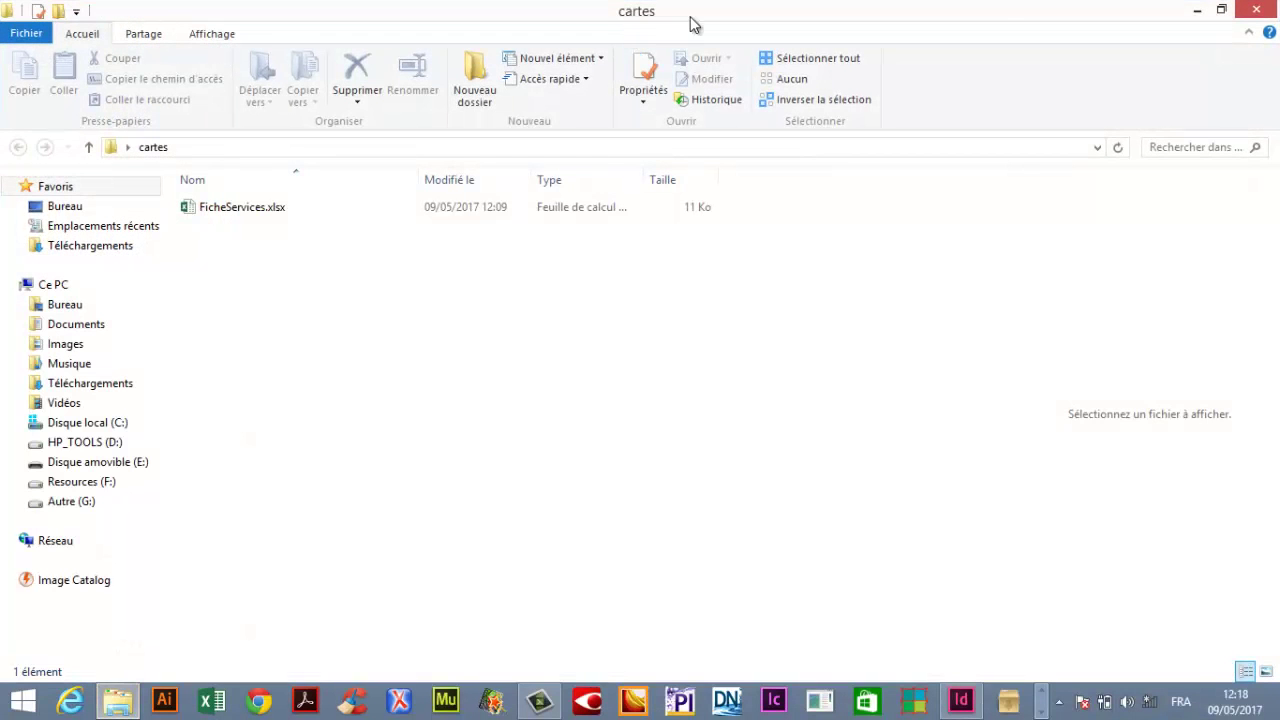
{"action": "double_click", "coordinate": [727, 18]}
{"action": "left_click", "coordinate": [372, 222]}
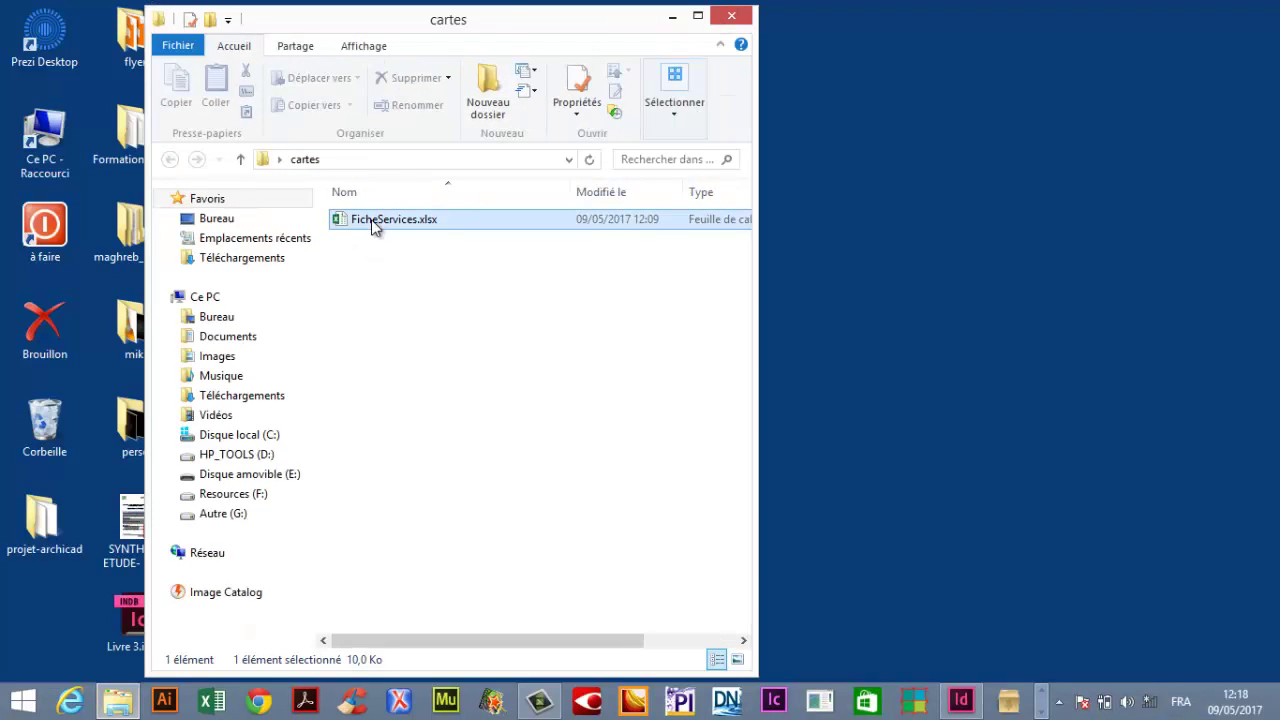
{"action": "left_click_drag", "start_coordinate": [557, 23], "coordinate": [804, 18]}
{"action": "double_click", "coordinate": [620, 218]}
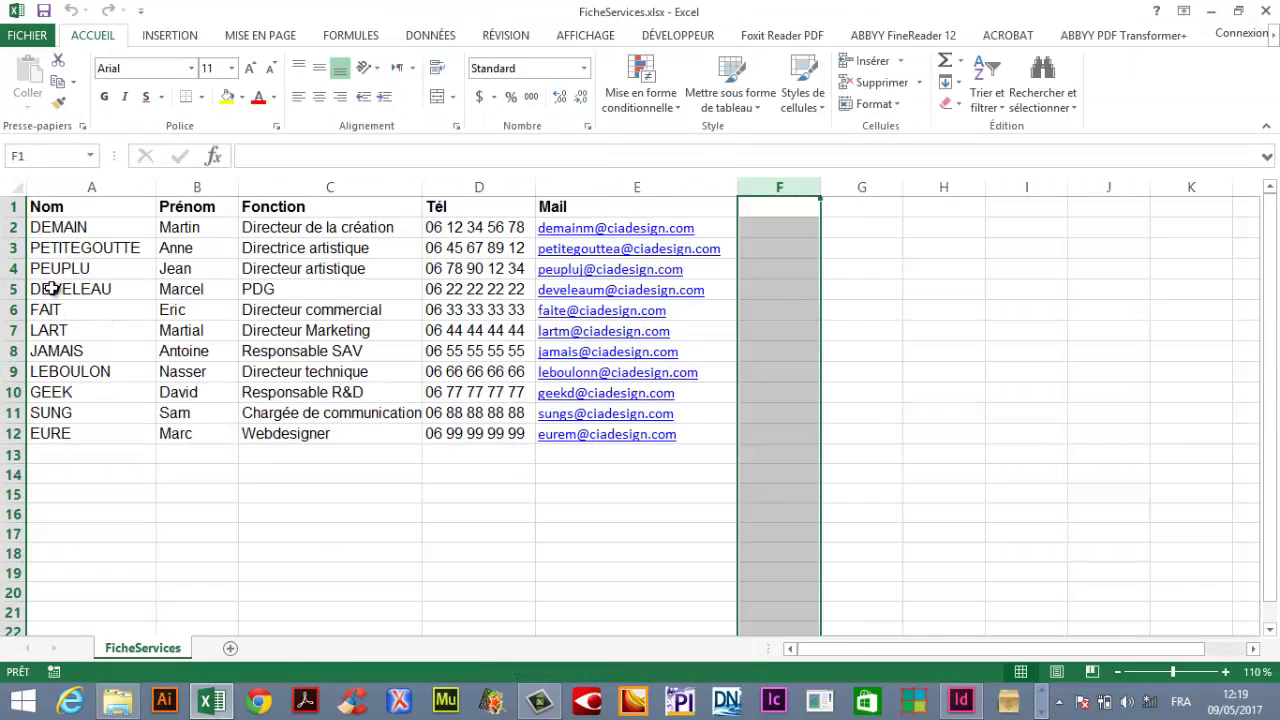
Examine the Nom, Prénom, Fonction, Tél and Mail column headers and the first record of the FicheServices sheet
{"action": "left_click", "coordinate": [40, 210]}
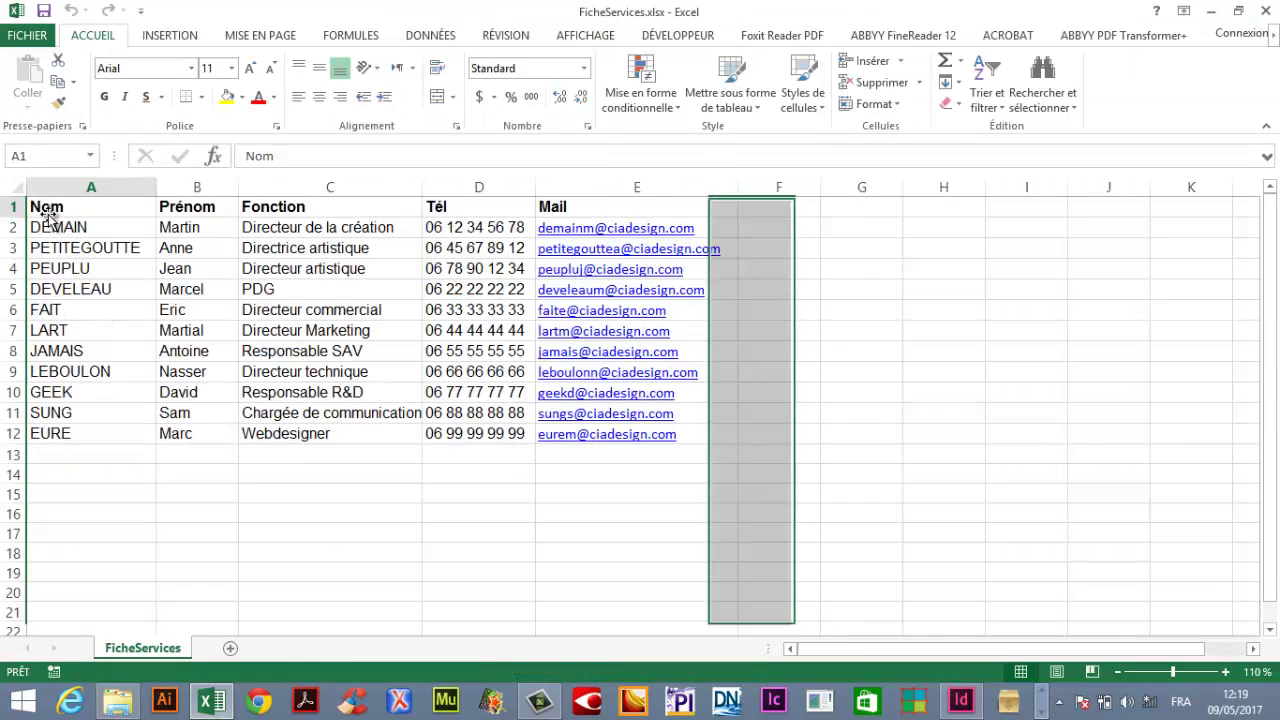
{"action": "left_click", "coordinate": [210, 207]}
{"action": "left_click", "coordinate": [320, 212]}
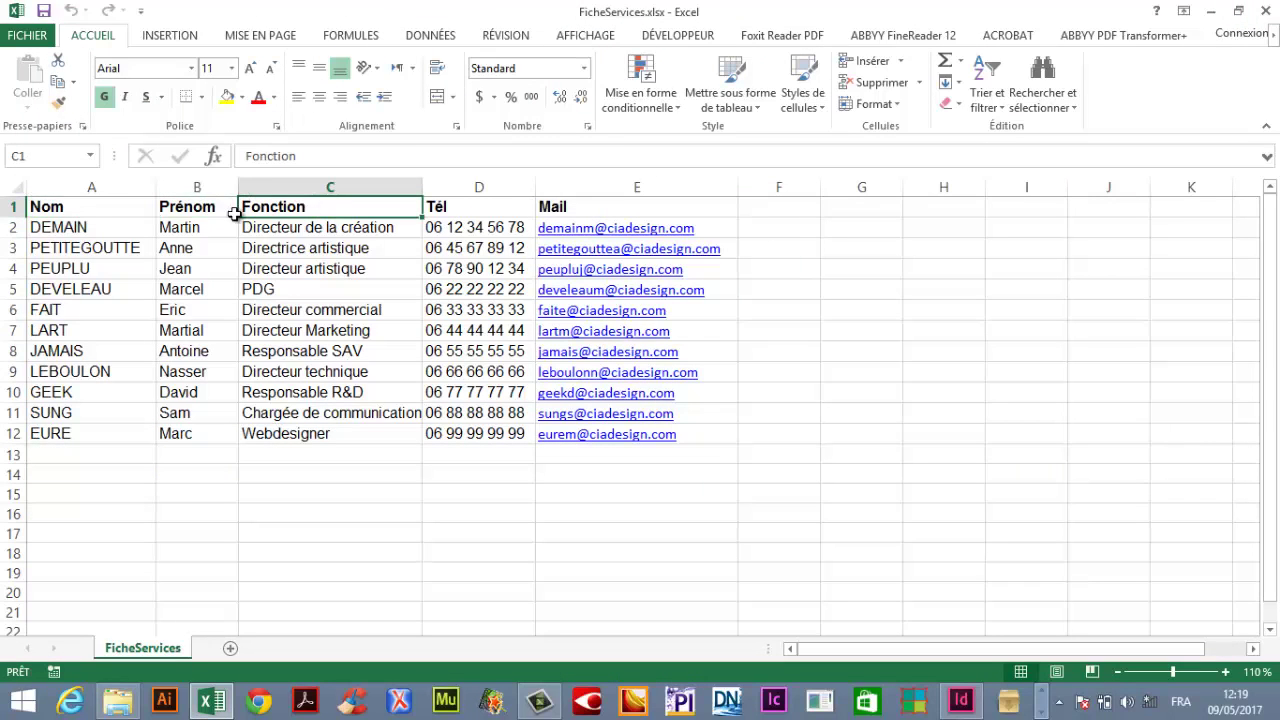
{"action": "left_click", "coordinate": [55, 210]}
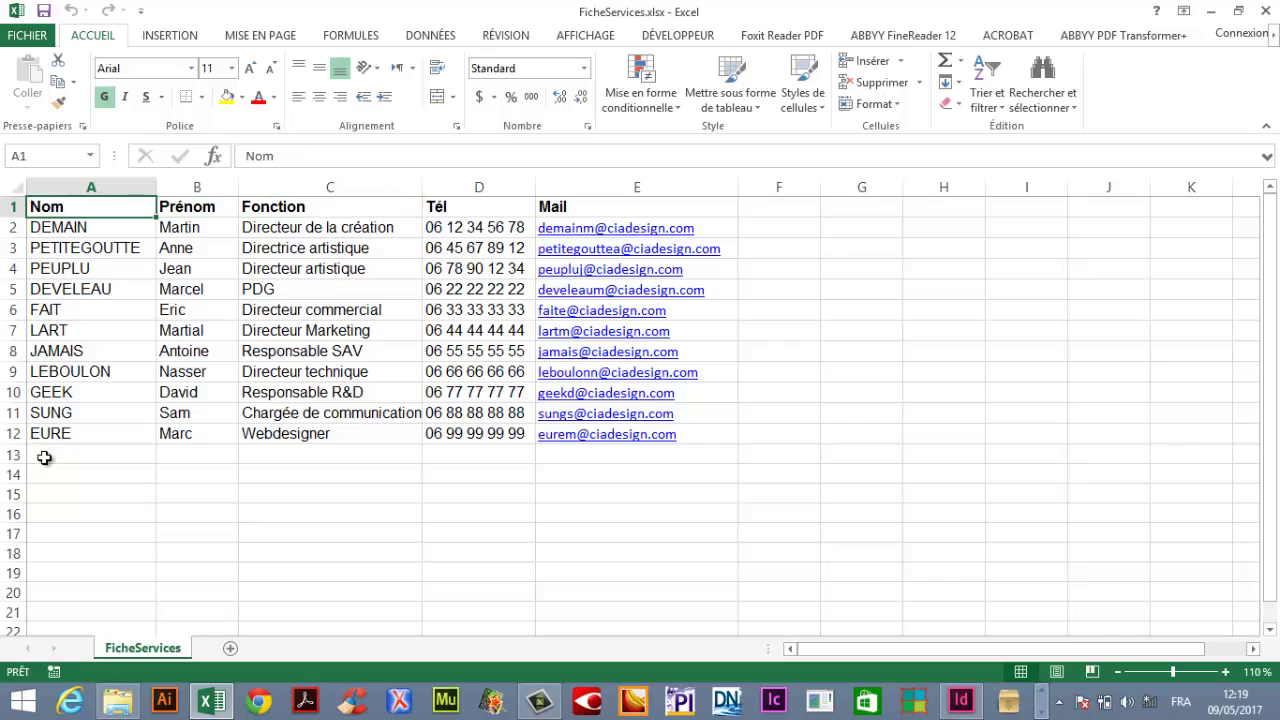
{"action": "left_click", "coordinate": [205, 207]}
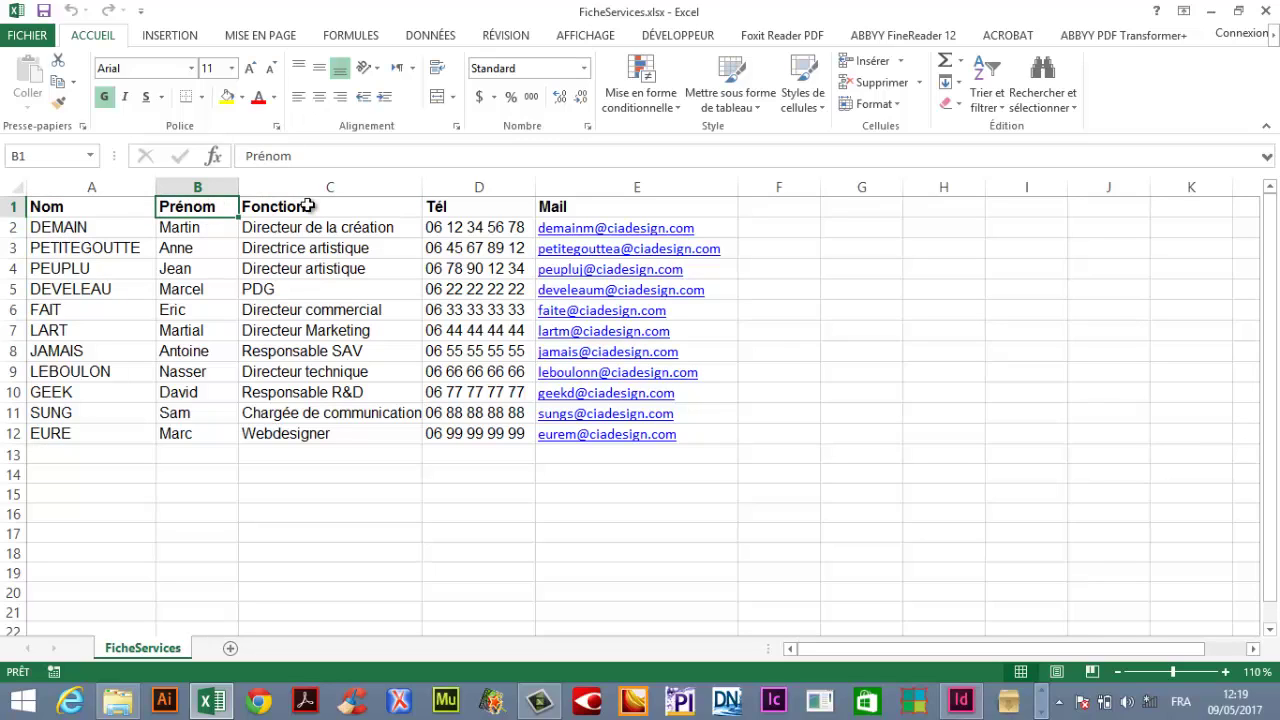
{"action": "left_click", "coordinate": [302, 213]}
{"action": "left_click", "coordinate": [472, 210]}
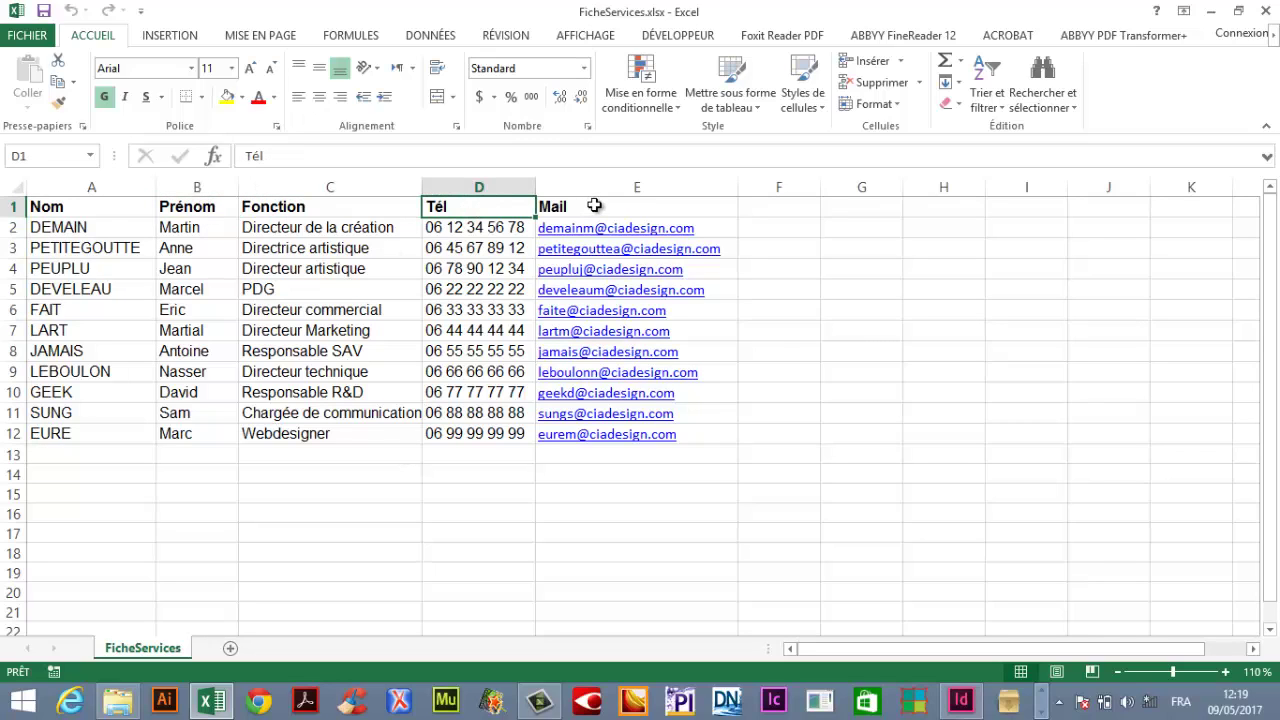
{"action": "left_click", "coordinate": [617, 206]}
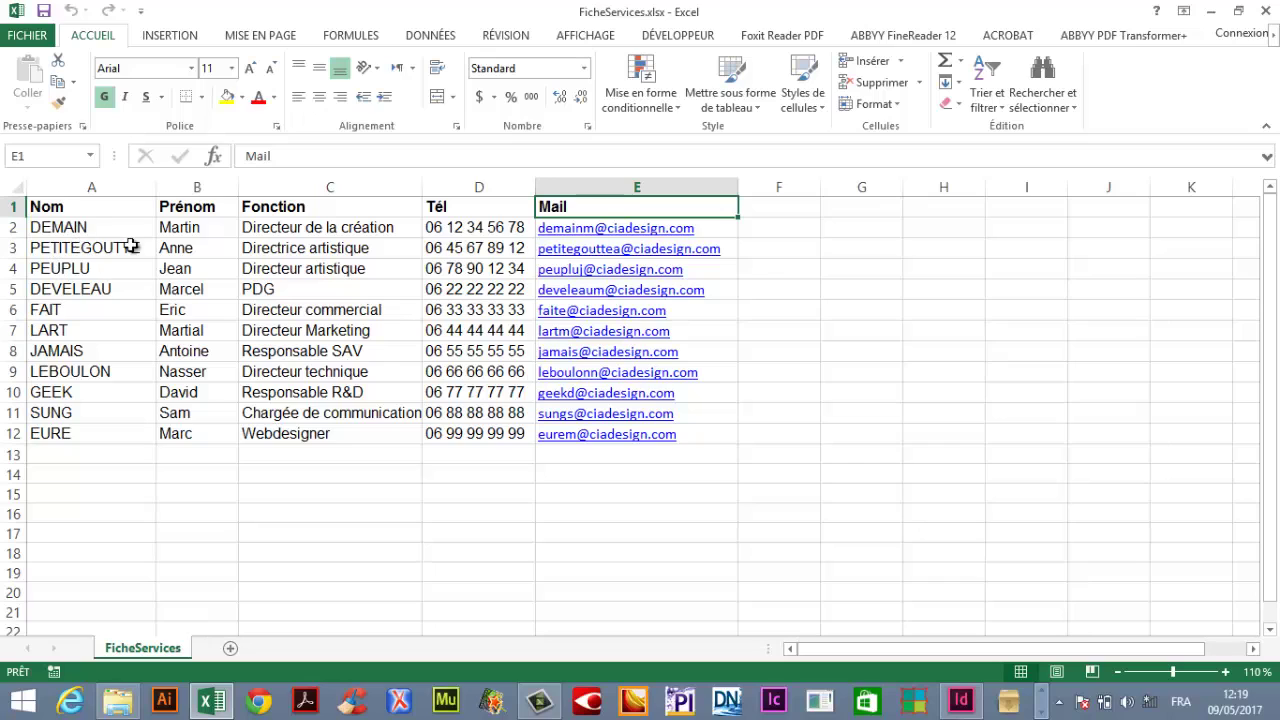
{"action": "double_click", "coordinate": [98, 224]}
{"action": "double_click", "coordinate": [100, 224]}
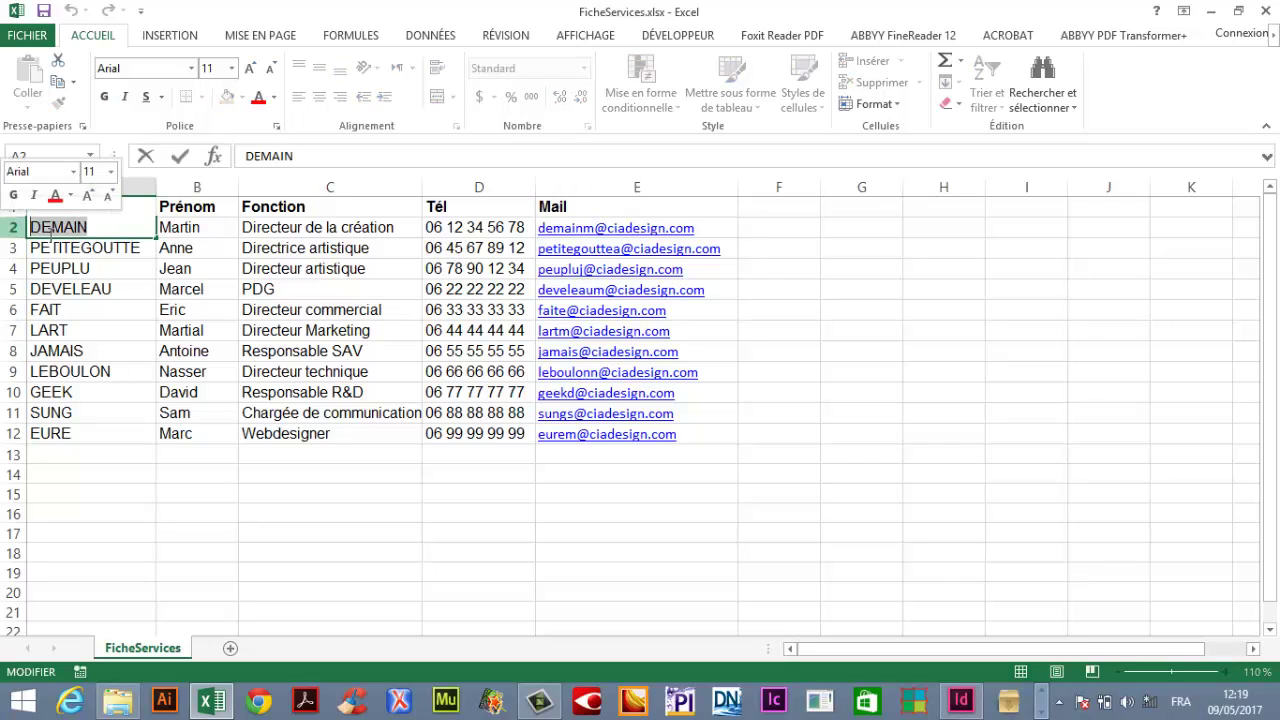
{"action": "left_click", "coordinate": [200, 224]}
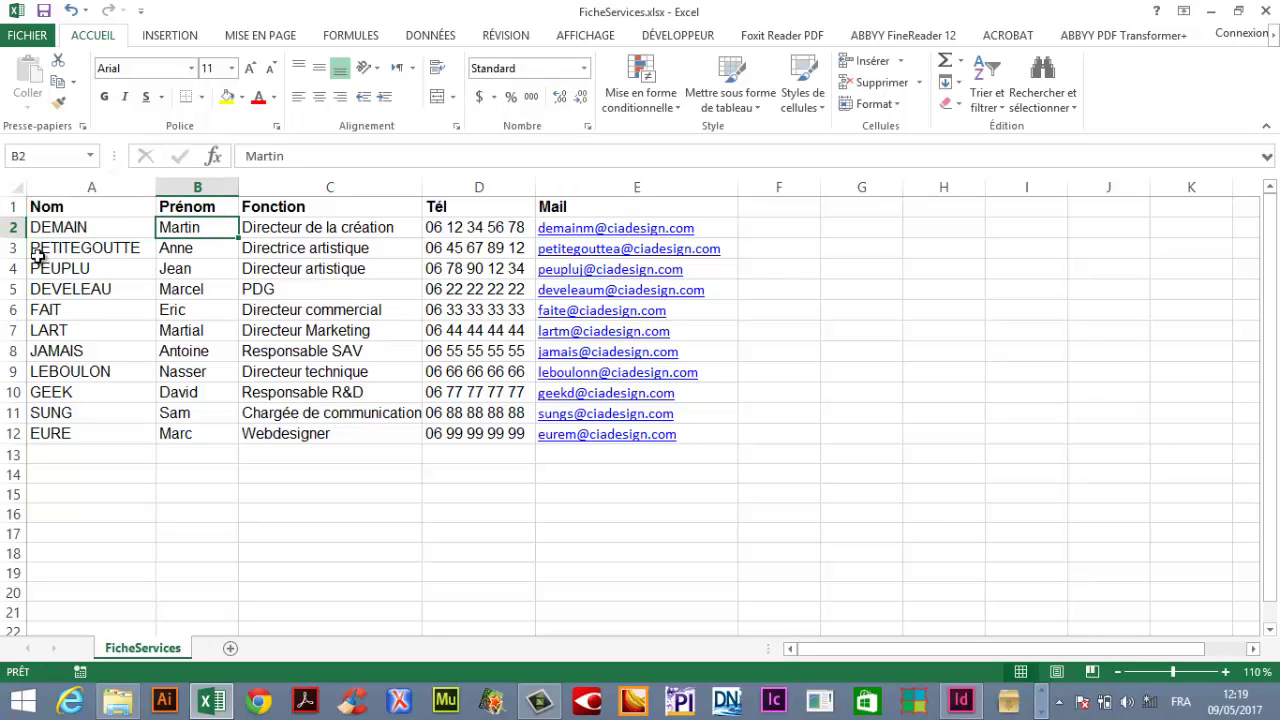
Switch to InDesign and start a new print document with a page width of 100 mm and height of 60 mm
{"action": "left_click", "coordinate": [957, 703]}
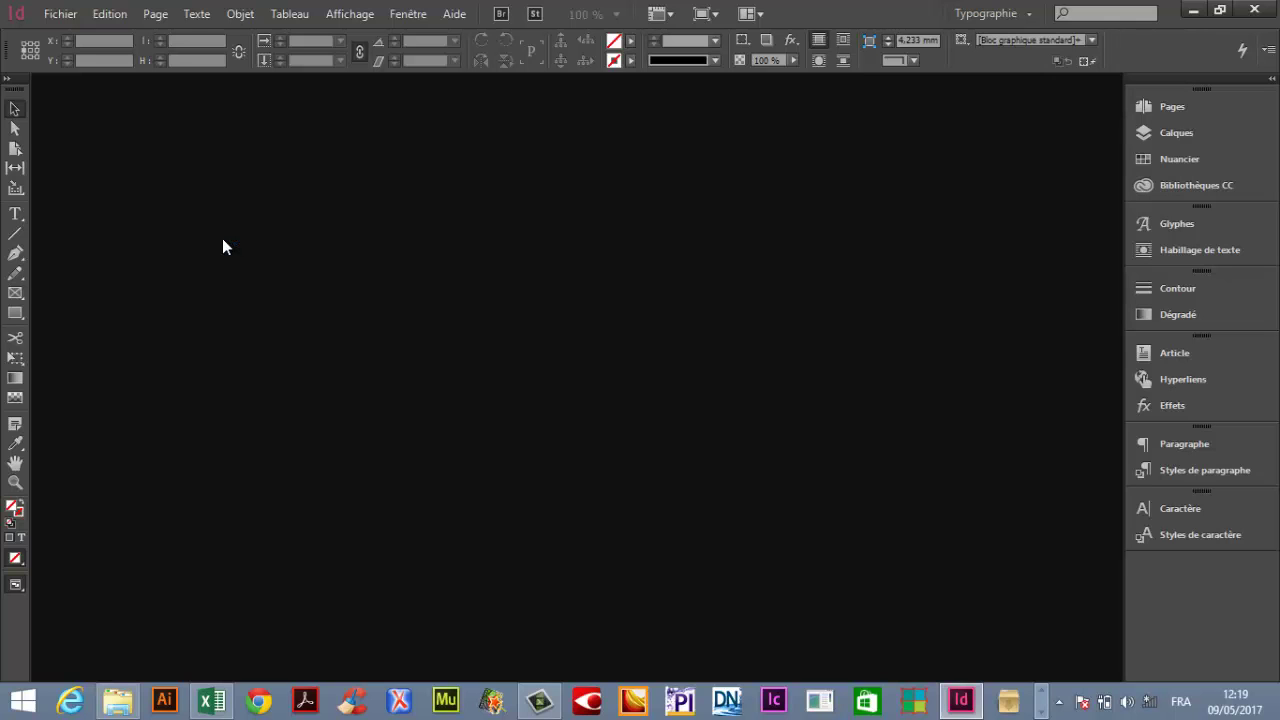
{"action": "left_click", "coordinate": [60, 14]}
{"action": "mouse_move", "coordinate": [75, 37]}
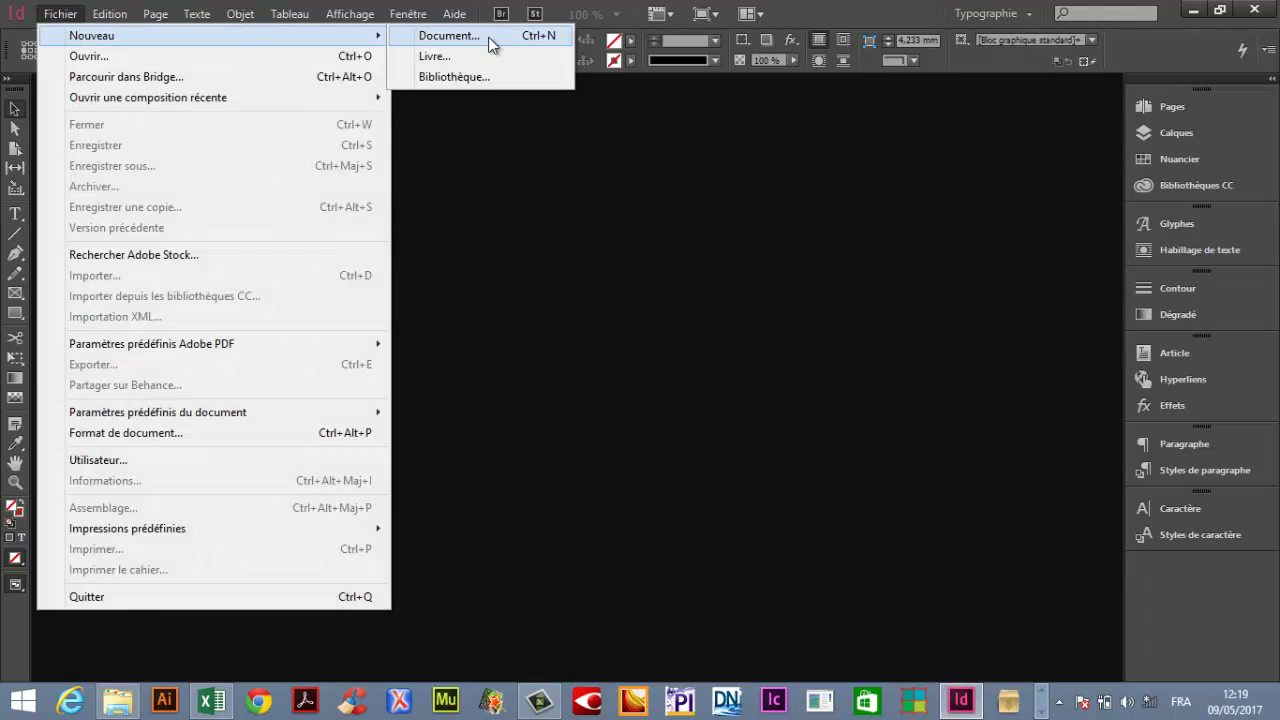
{"action": "left_click", "coordinate": [489, 38]}
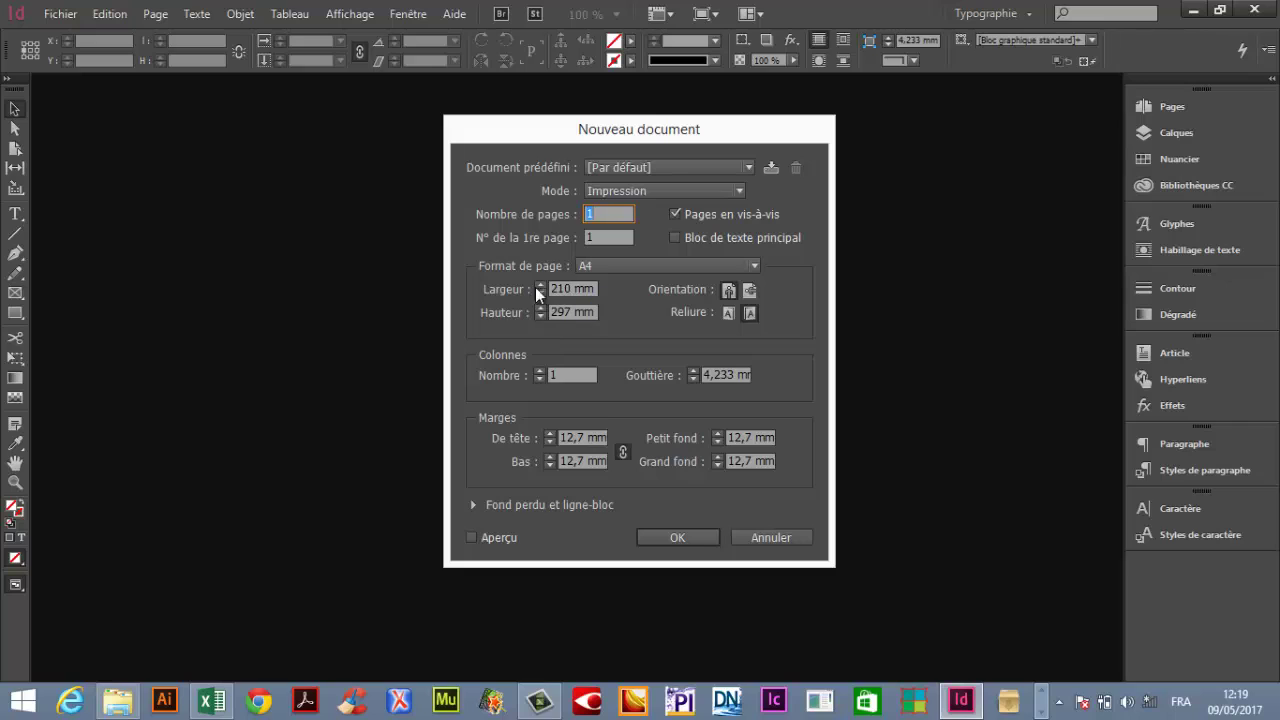
{"action": "key", "text": "Tab"}
{"action": "key", "text": "Tab"}
{"action": "type", "text": "100"}
{"action": "key", "text": "Tab"}
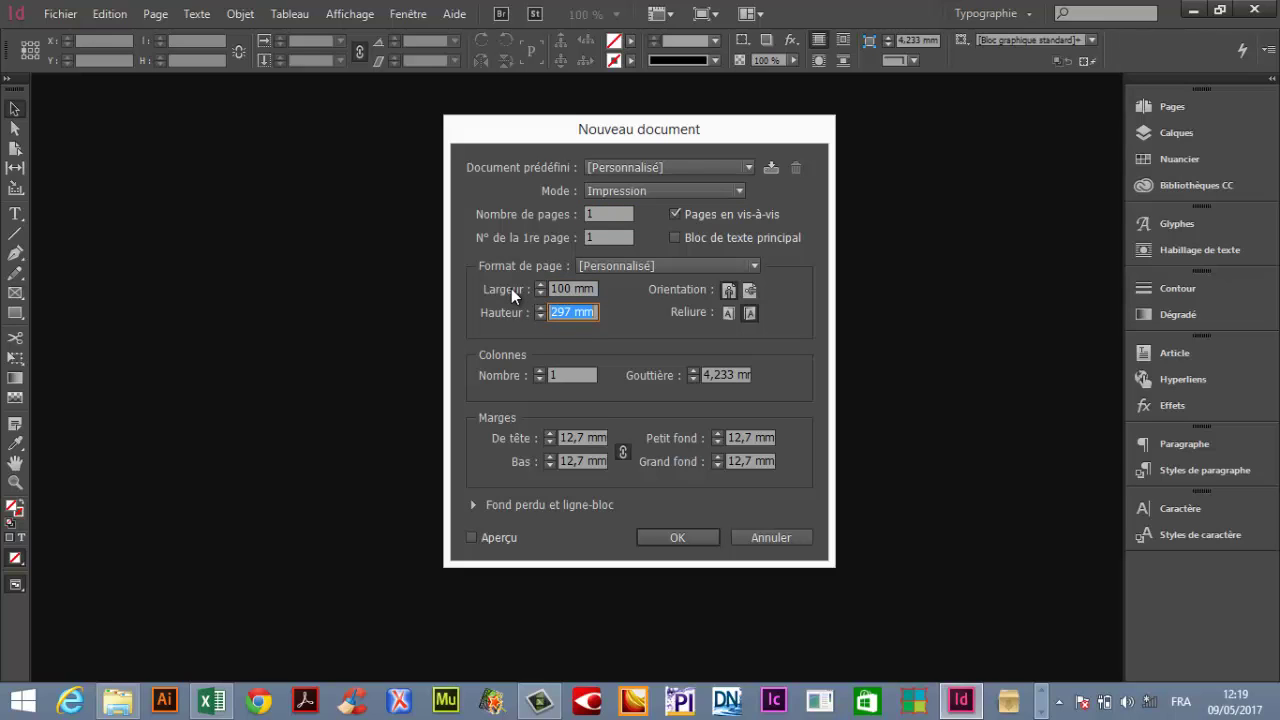
{"action": "type", "text": "60"}
{"action": "key", "text": "Tab"}
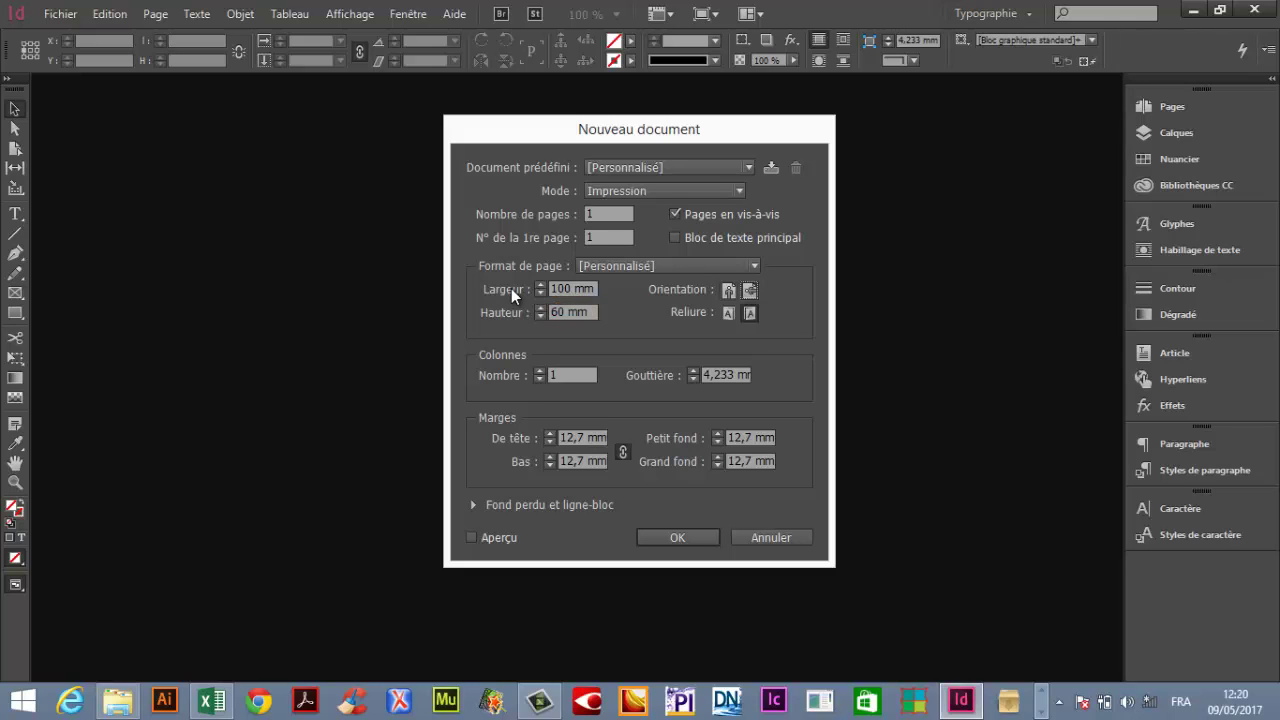
Set all margins to 5 mm, turn off facing pages and create the document
{"action": "key", "text": "Tab"}
{"action": "type", "text": "5"}
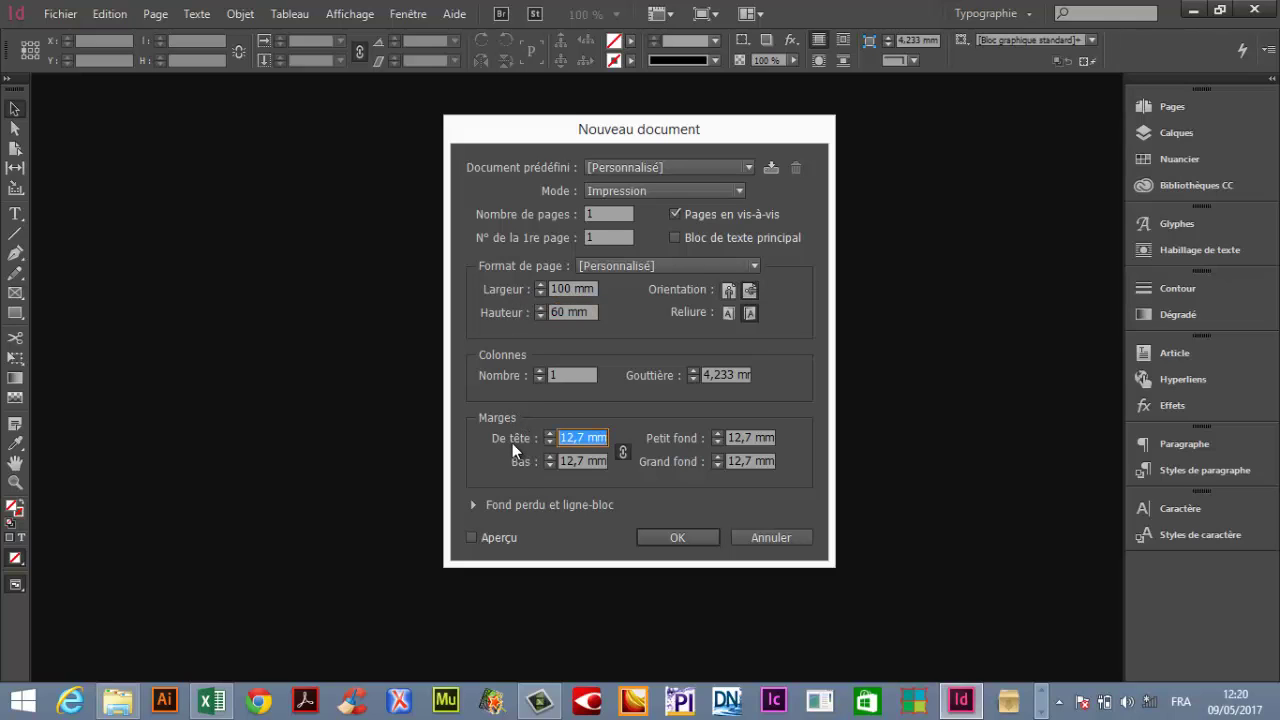
{"action": "key", "text": "Tab"}
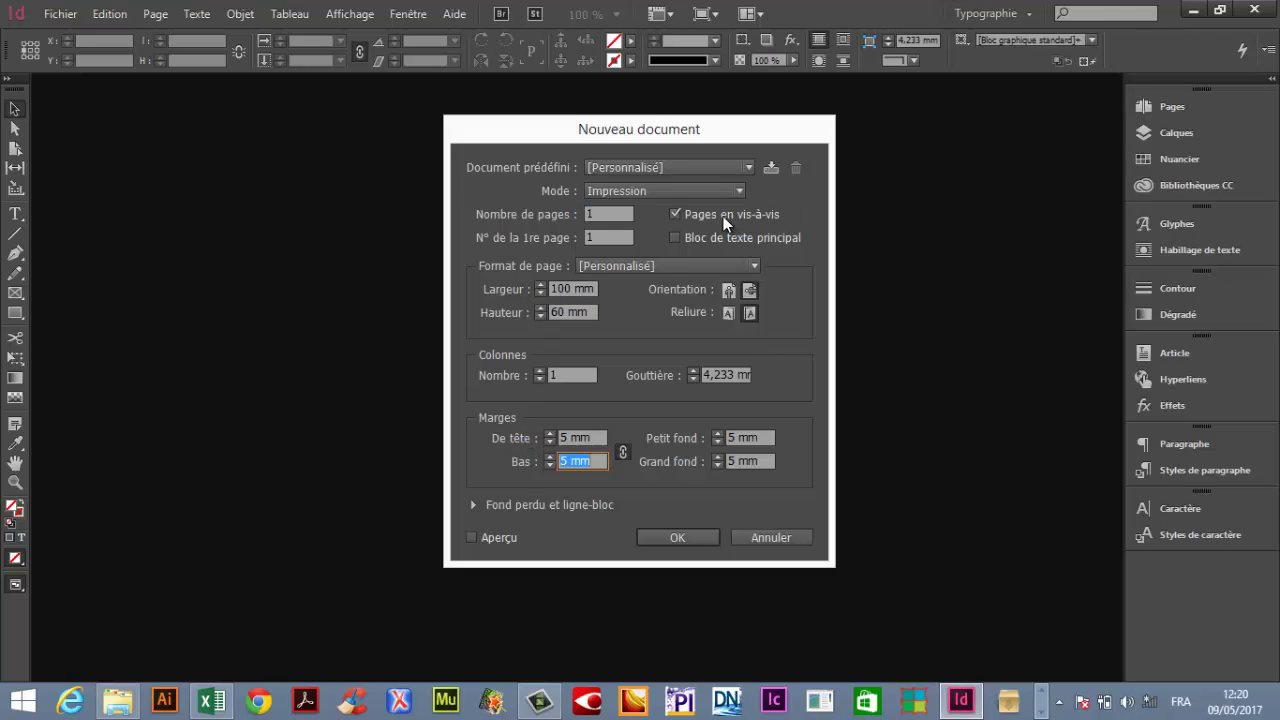
{"action": "left_click", "coordinate": [690, 212]}
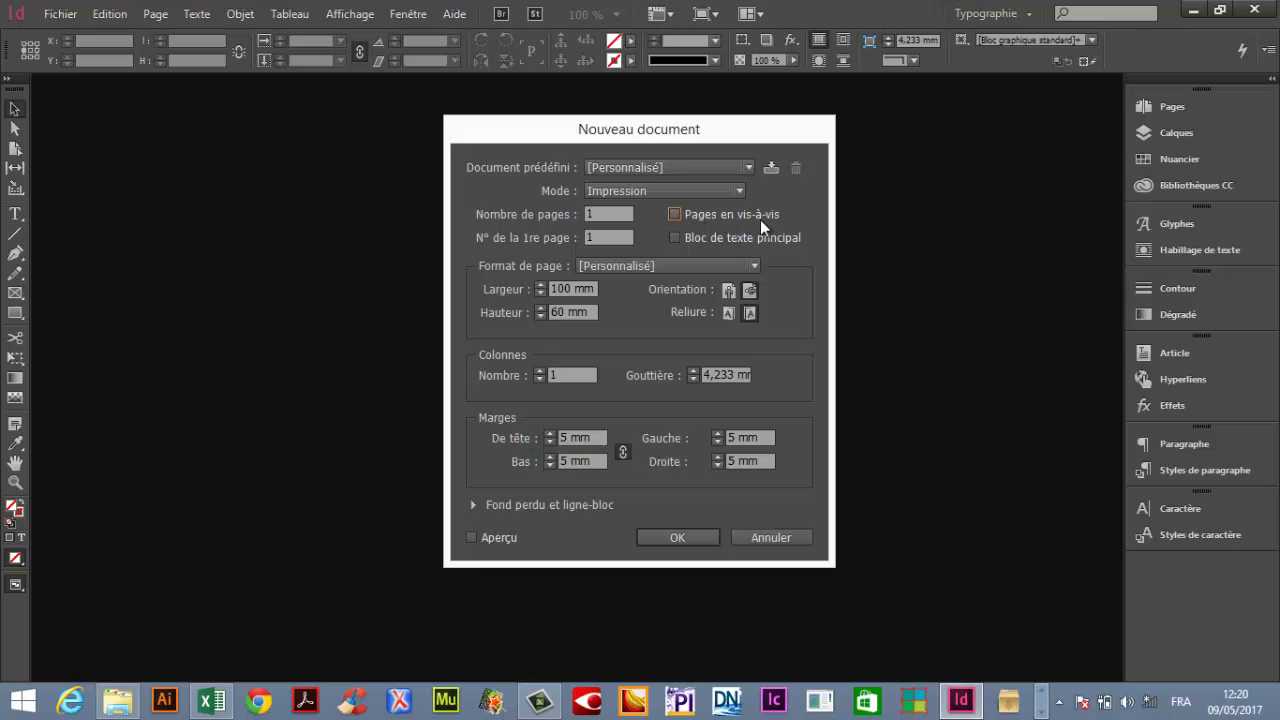
{"action": "left_click", "coordinate": [701, 537]}
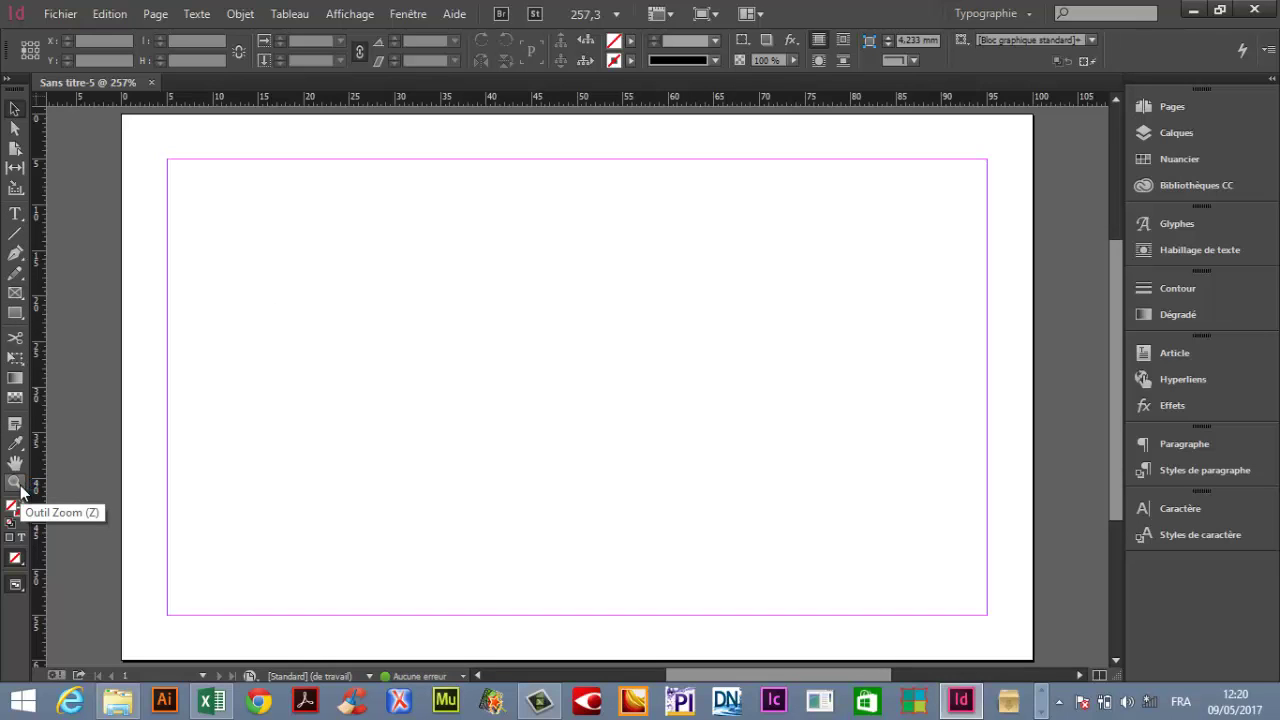
Draw a text frame about 55 by 30 mm from the upper-left margin corner and enter "Nom Prenom" in it
{"action": "left_click", "coordinate": [15, 215]}
{"action": "left_click_drag", "start_coordinate": [168, 160], "coordinate": [668, 432]}
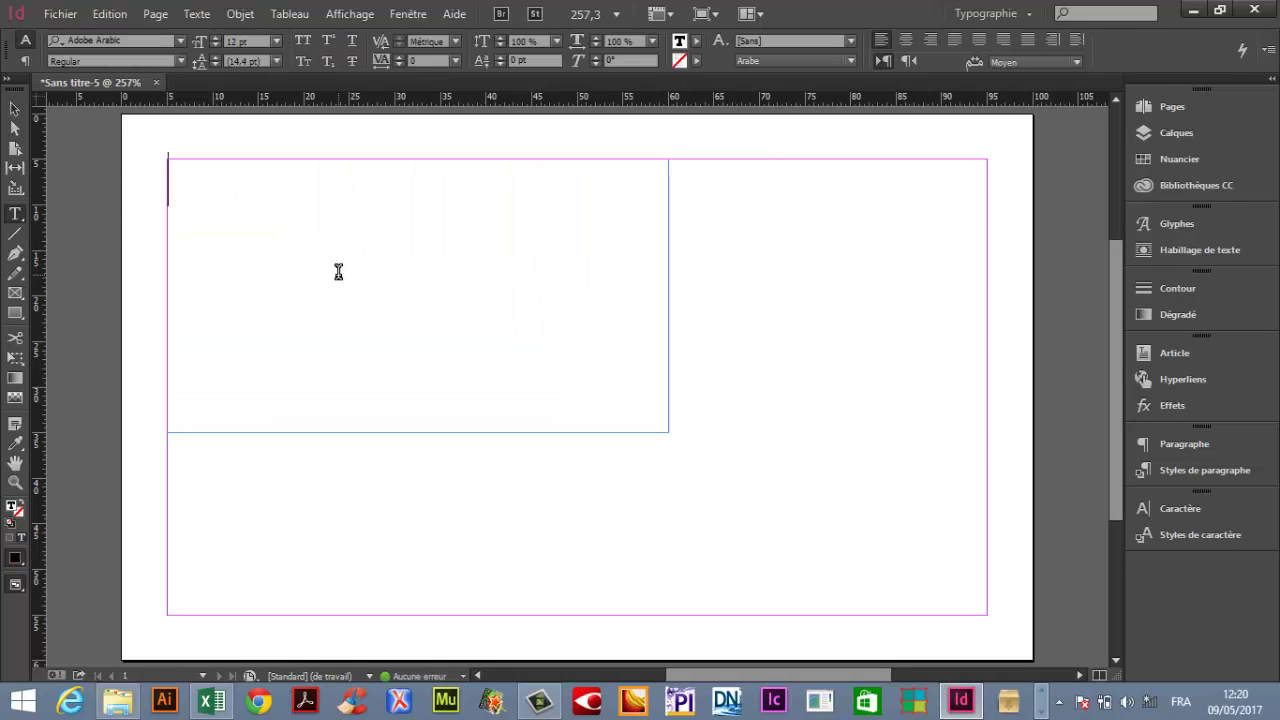
{"action": "type", "text": "Nom"}
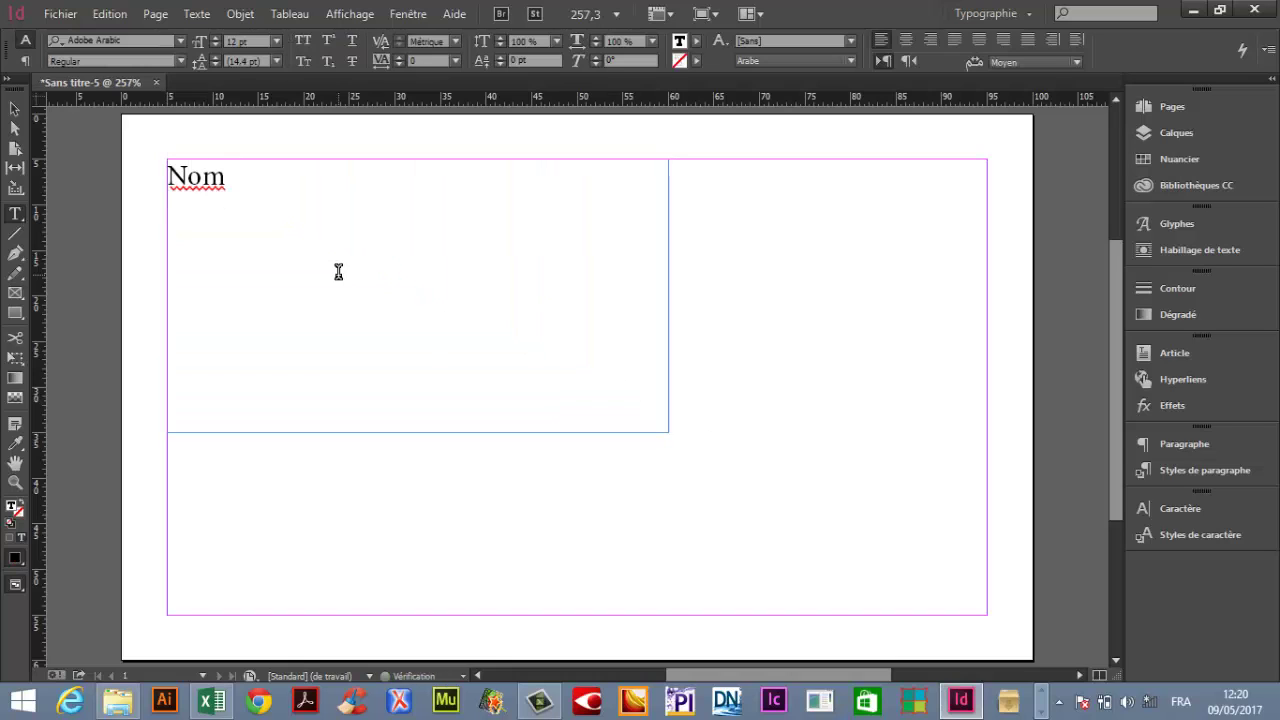
{"action": "type", "text": " Prenom"}
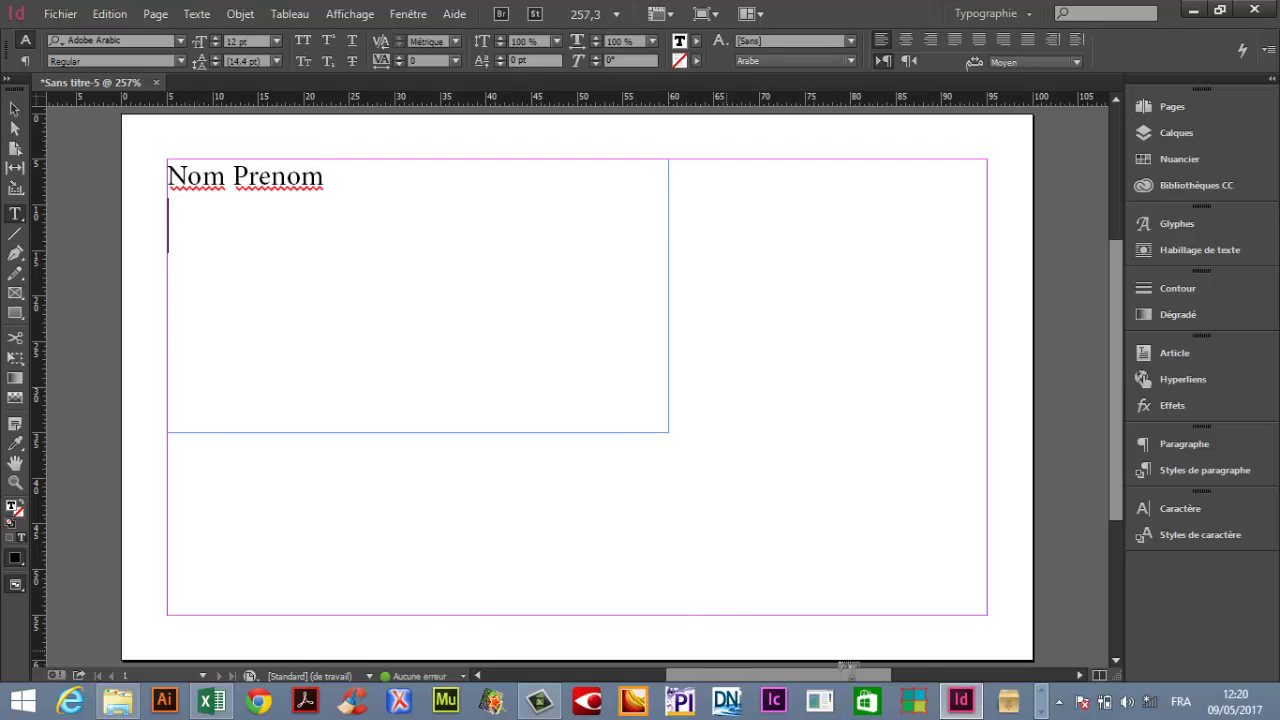
Copy the "Fonction" header from cell C1 in Excel and paste it in InDesign as the text frame's second line
{"action": "left_click", "coordinate": [1041, 712]}
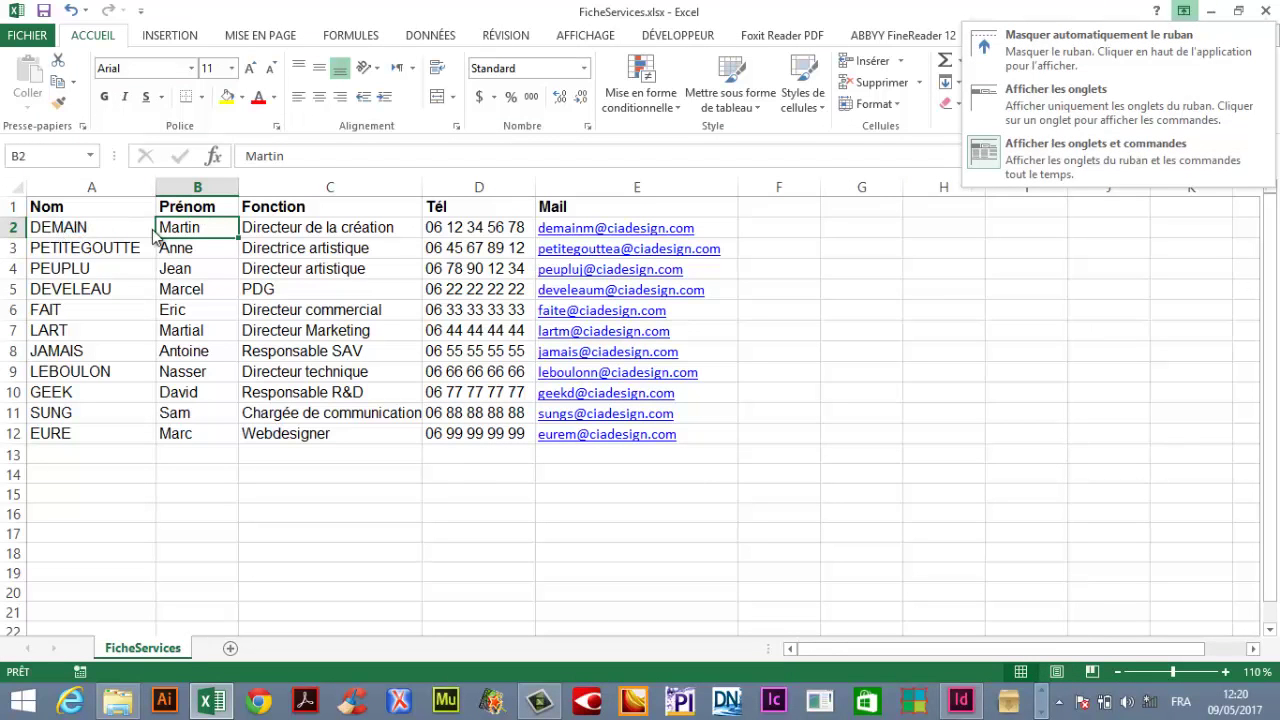
{"action": "left_click", "coordinate": [300, 209]}
{"action": "left_click", "coordinate": [300, 209]}
{"action": "double_click", "coordinate": [298, 208]}
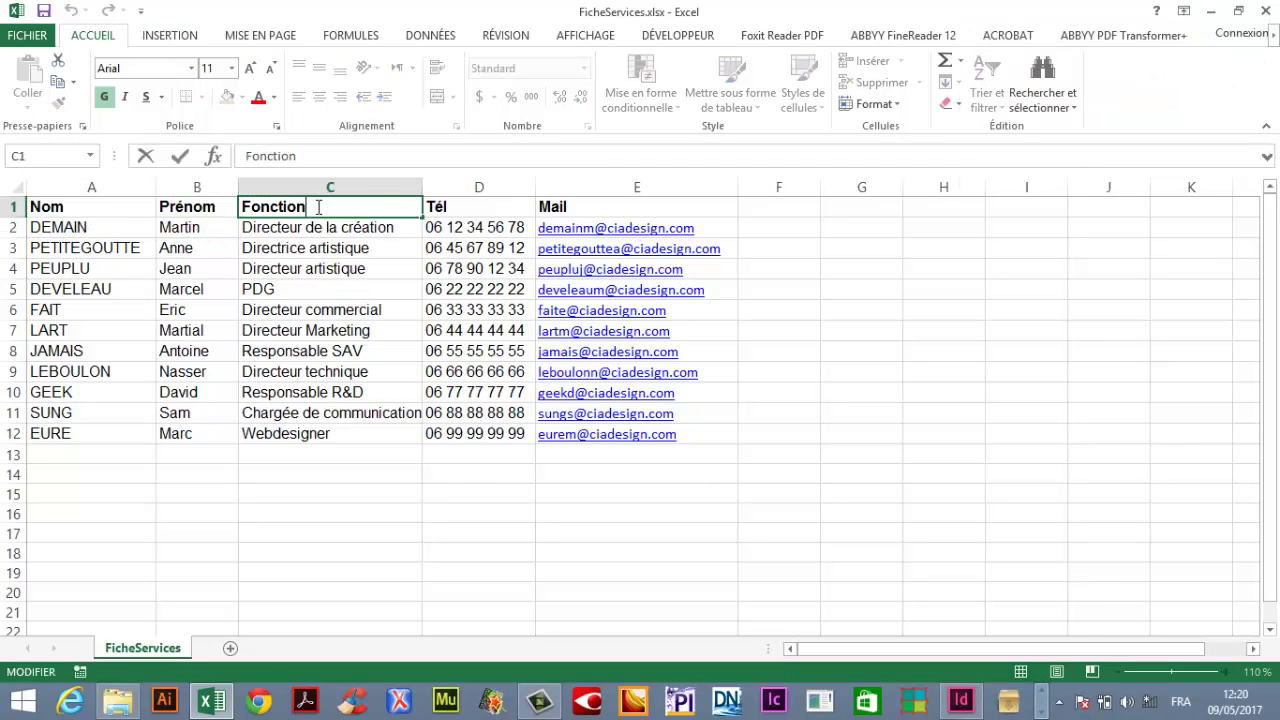
{"action": "left_click_drag", "start_coordinate": [298, 208], "coordinate": [240, 209]}
{"action": "key", "text": "ctrl+c"}
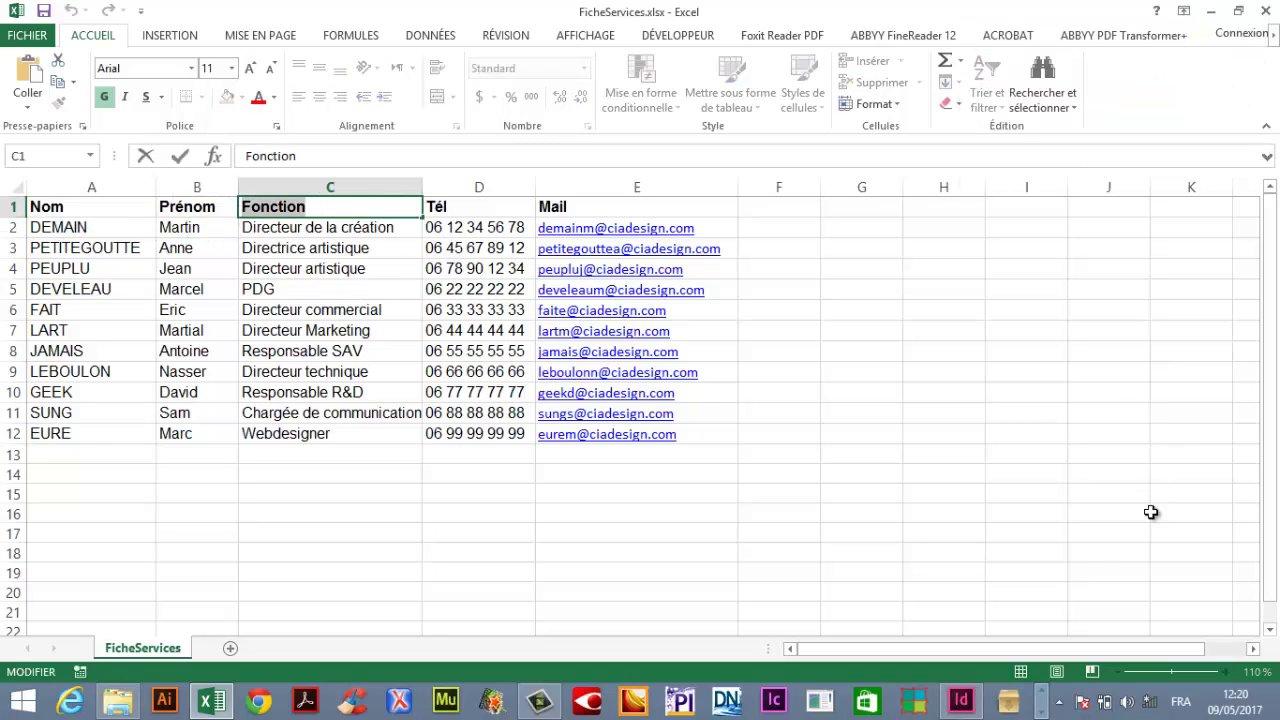
{"action": "left_click", "coordinate": [962, 700]}
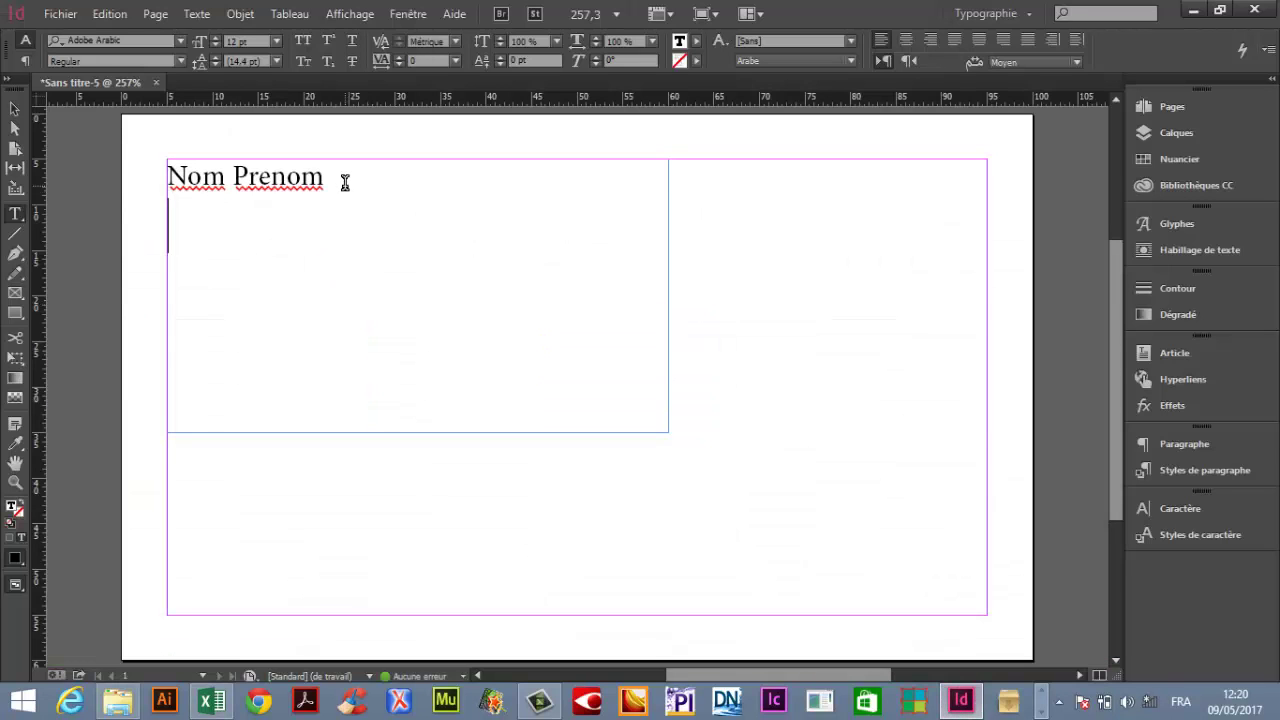
{"action": "key", "text": "ctrl+v"}
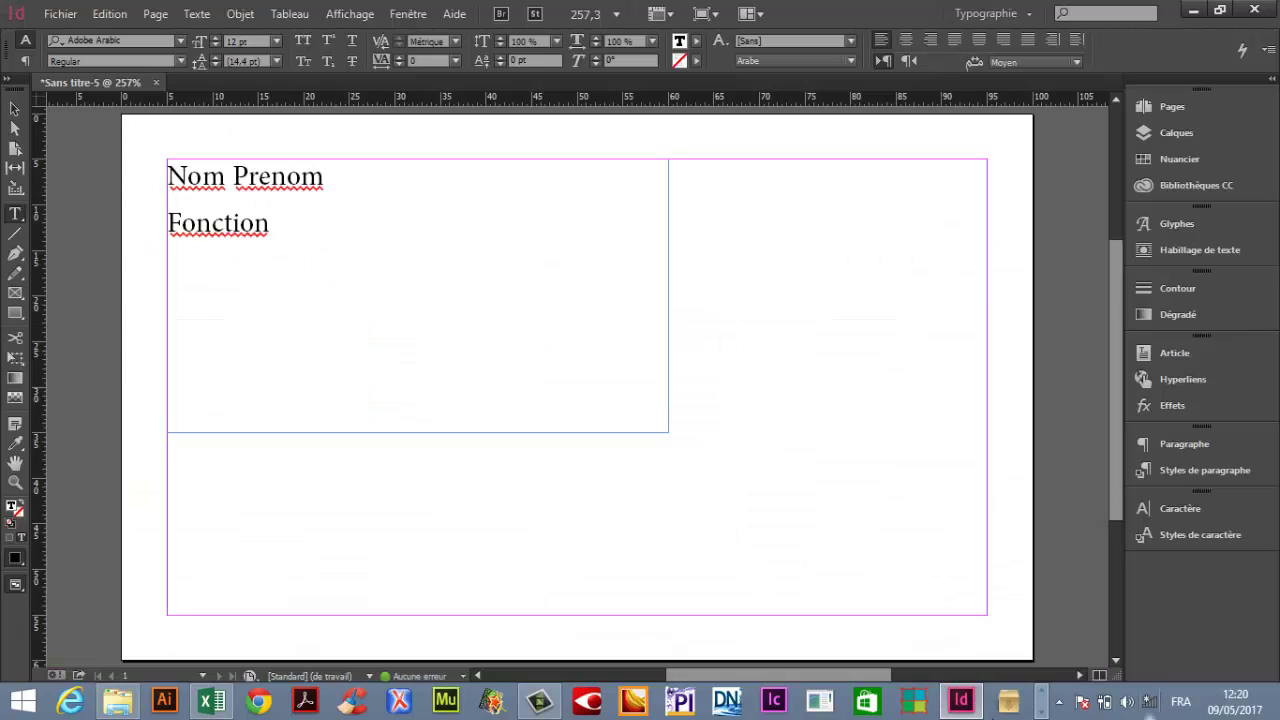
Check the Tél header in Excel, and add the lines "Tél. :" and "Mail :" below Fonction in the InDesign text frame
{"action": "left_click", "coordinate": [964, 703]}
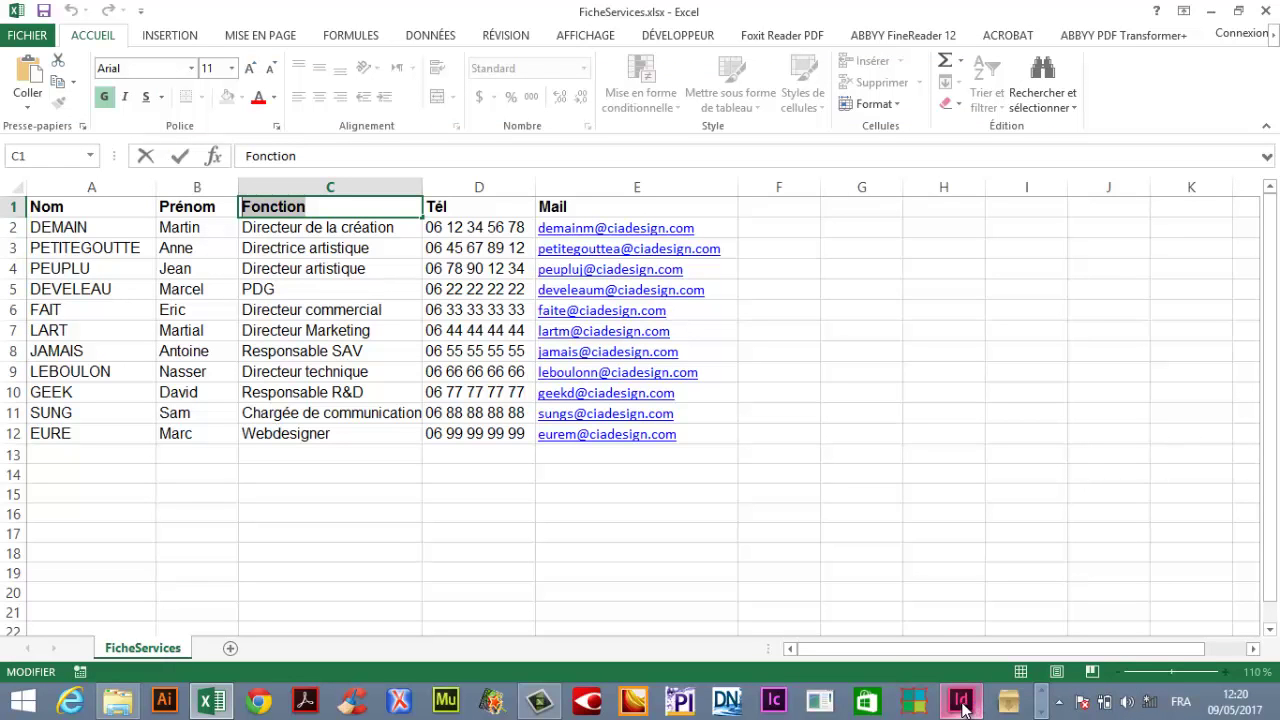
{"action": "left_click", "coordinate": [450, 203]}
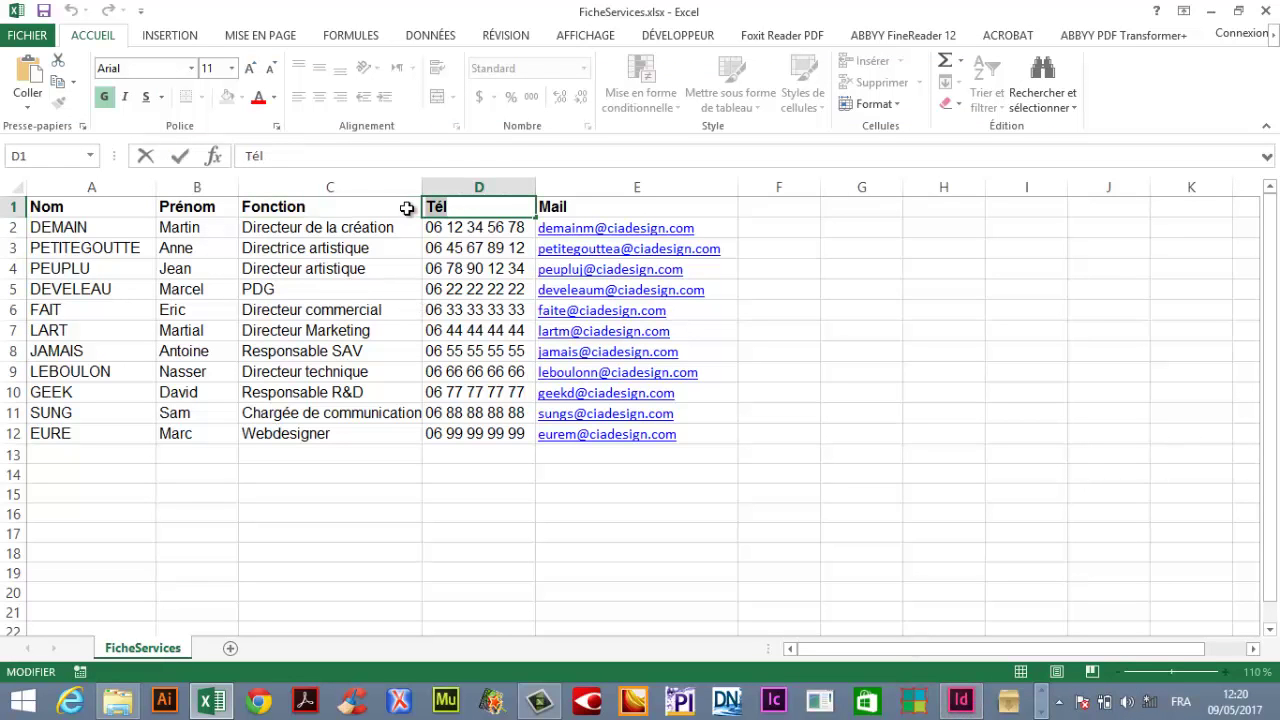
{"action": "left_click", "coordinate": [961, 700]}
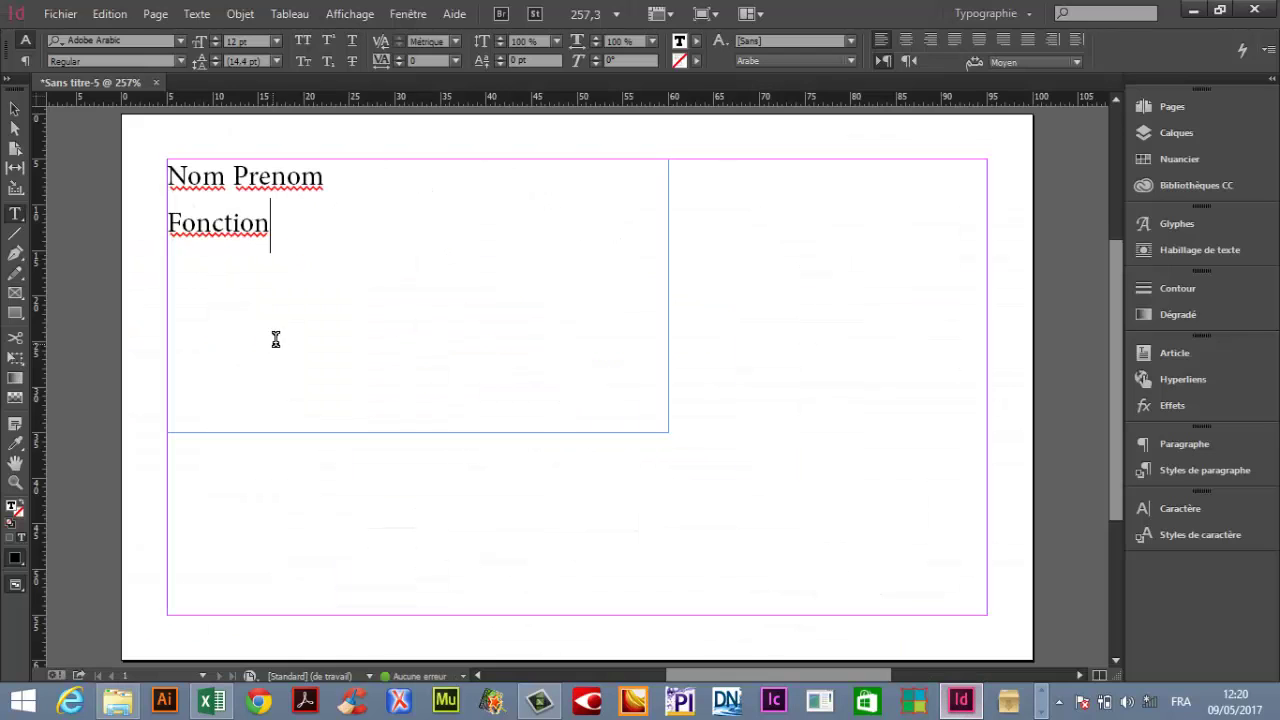
{"action": "key", "text": "Return"}
{"action": "type", "text": "Tél. :"}
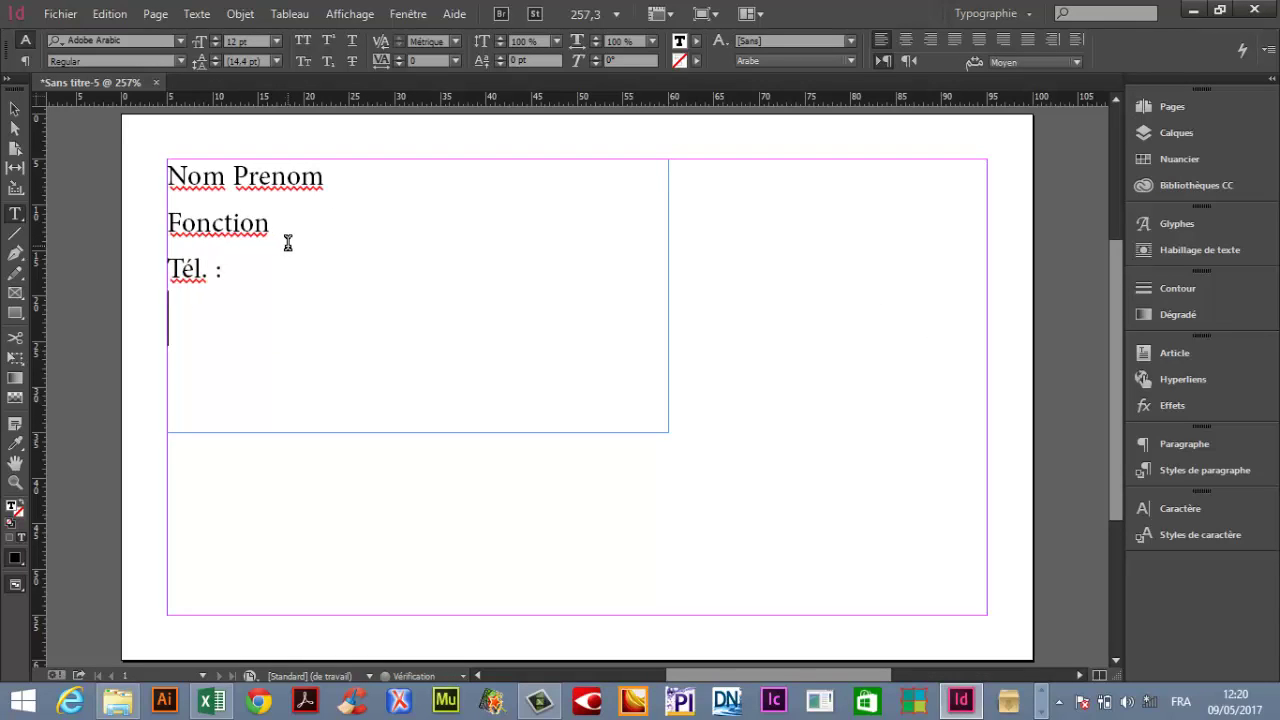
{"action": "type", "text": "Mail :"}
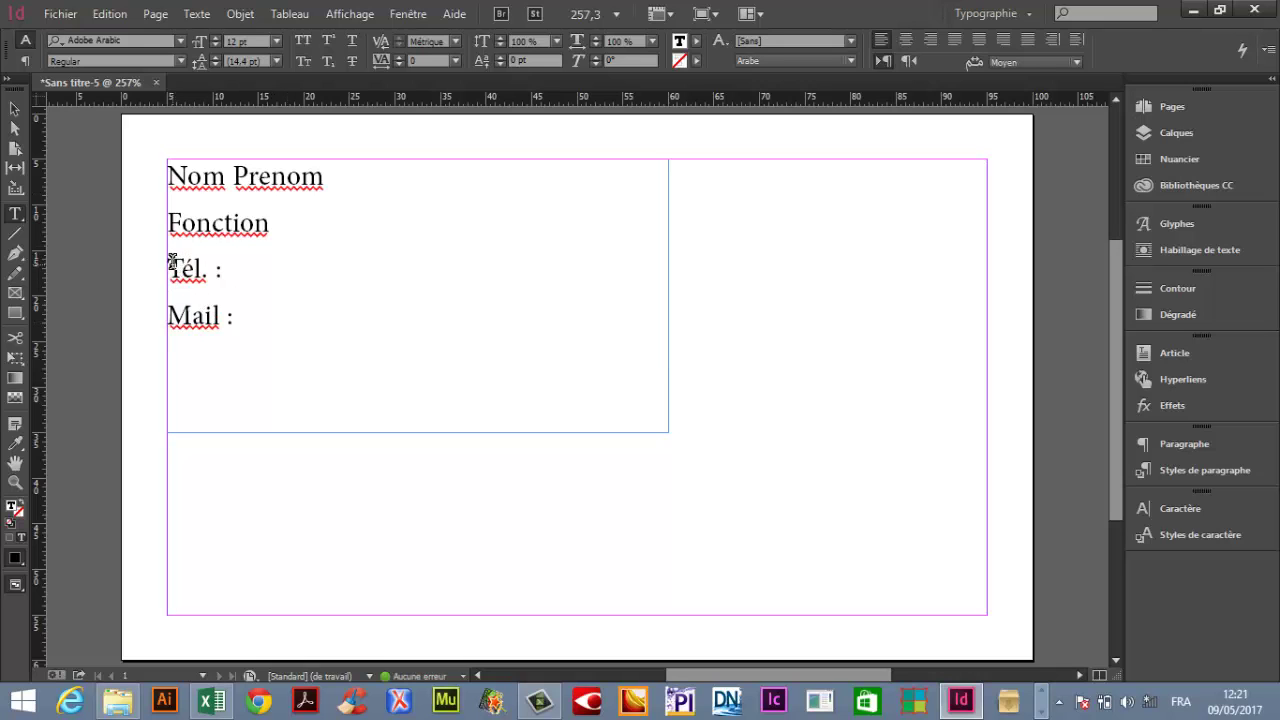
{"action": "left_click_drag", "start_coordinate": [172, 262], "coordinate": [263, 320]}
{"action": "left_click", "coordinate": [961, 702]}
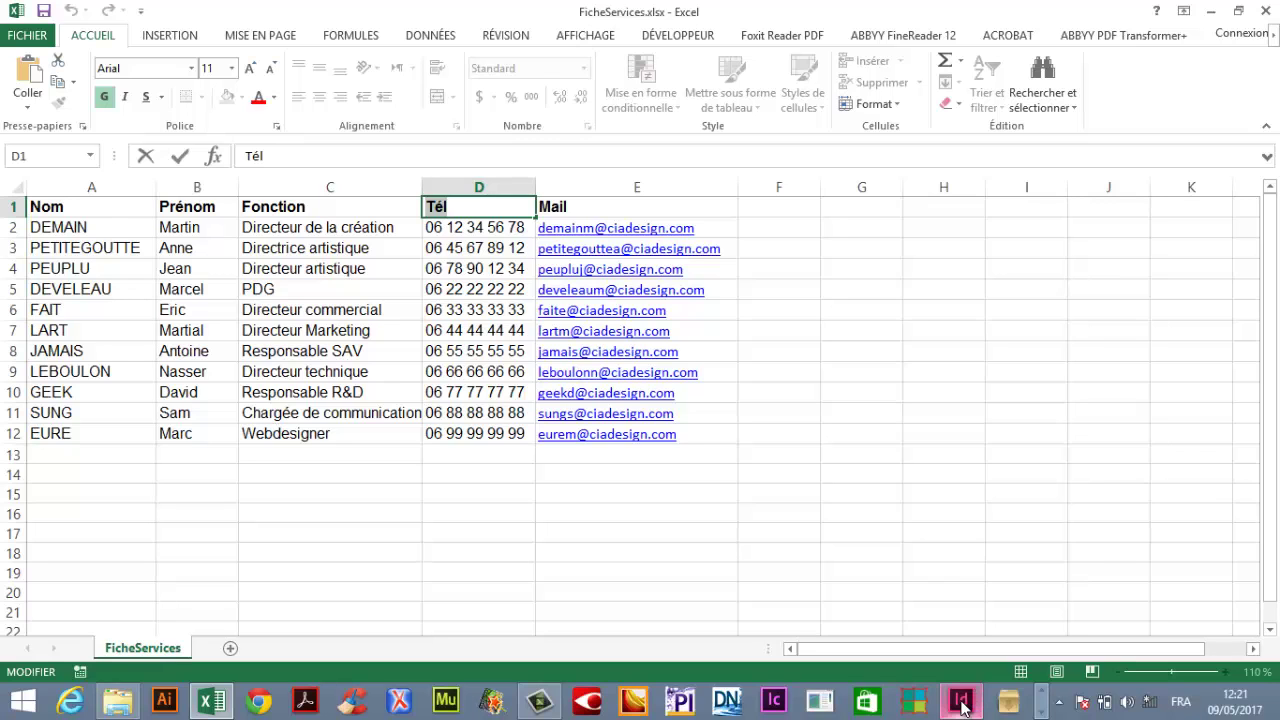
Switch back to InDesign and move the "Tél. :" and "Mail :" lines into a new text frame about 90 by 10 mm along the lower margin
{"action": "left_click", "coordinate": [961, 703]}
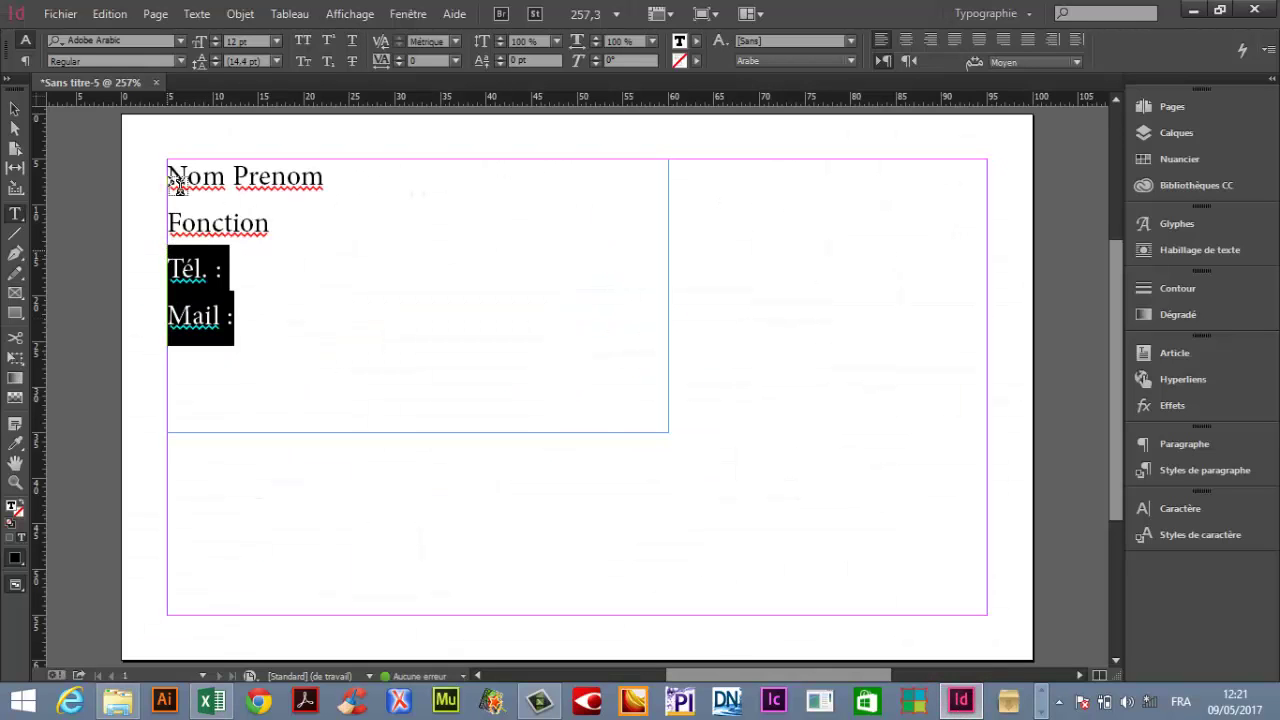
{"action": "key", "text": "BackSpace"}
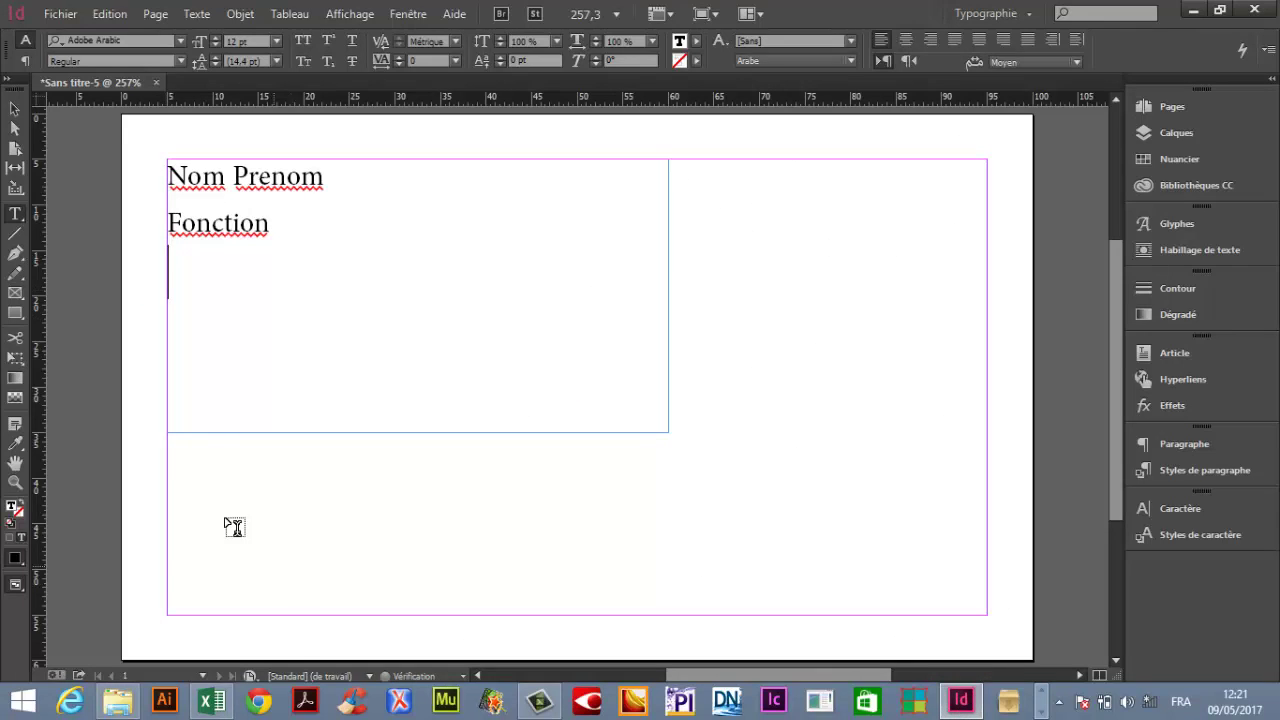
{"action": "left_click_drag", "start_coordinate": [167, 521], "coordinate": [986, 613]}
{"action": "key", "text": "ctrl+v"}
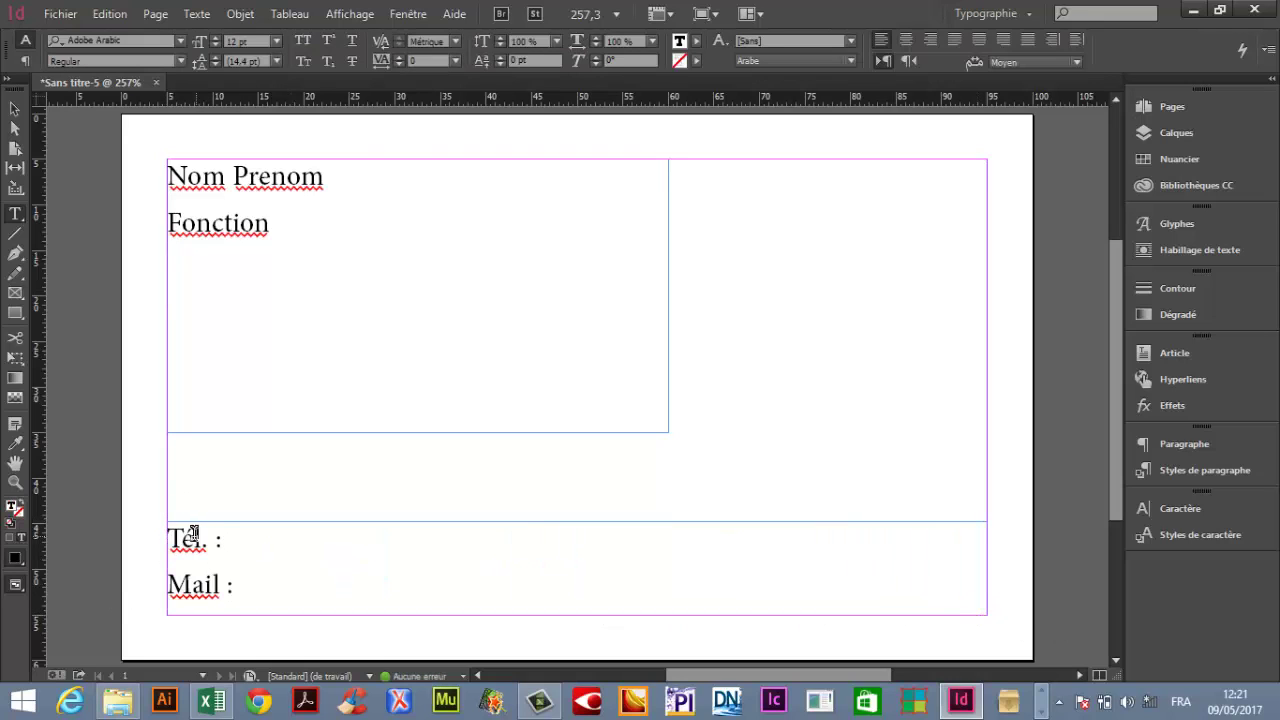
{"action": "left_click", "coordinate": [182, 537]}
Change the font of the "Nom Prenom" and "Fonction" lines to Klavika CH
{"action": "left_click_drag", "start_coordinate": [170, 176], "coordinate": [351, 211]}
{"action": "left_click", "coordinate": [76, 42]}
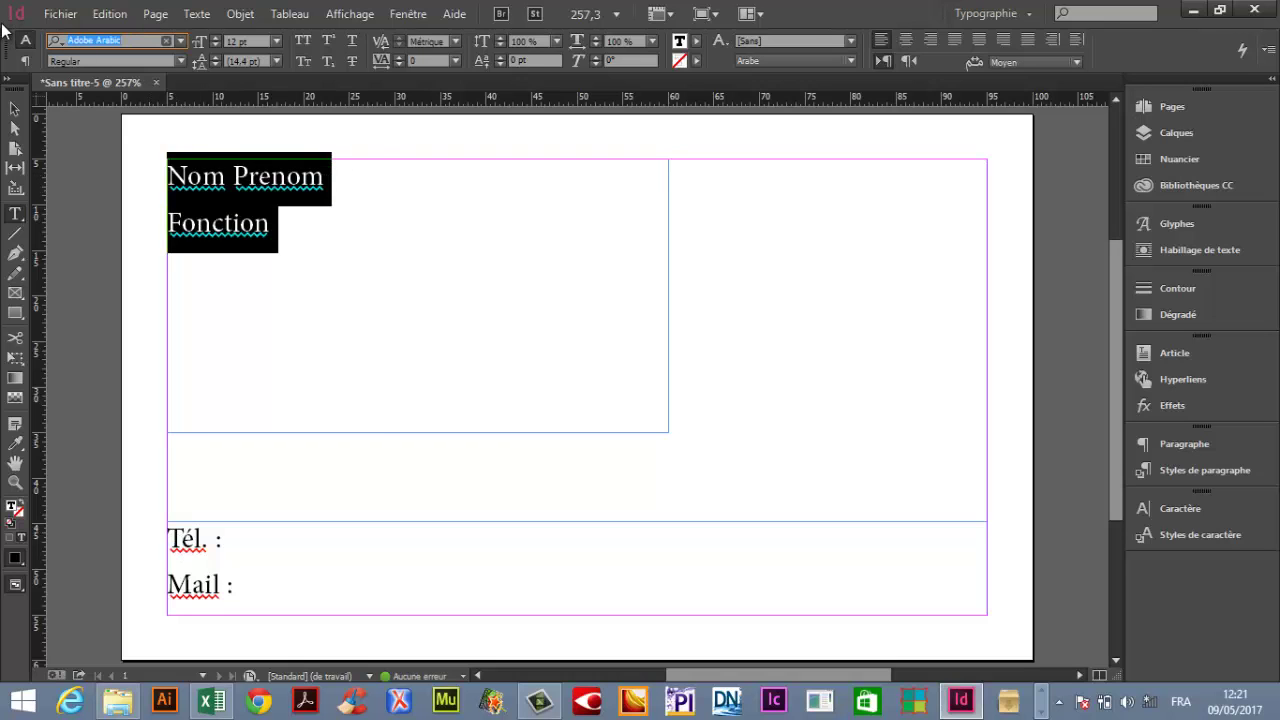
{"action": "type", "text": "my"}
{"action": "key", "text": "Return"}
{"action": "left_click", "coordinate": [182, 62]}
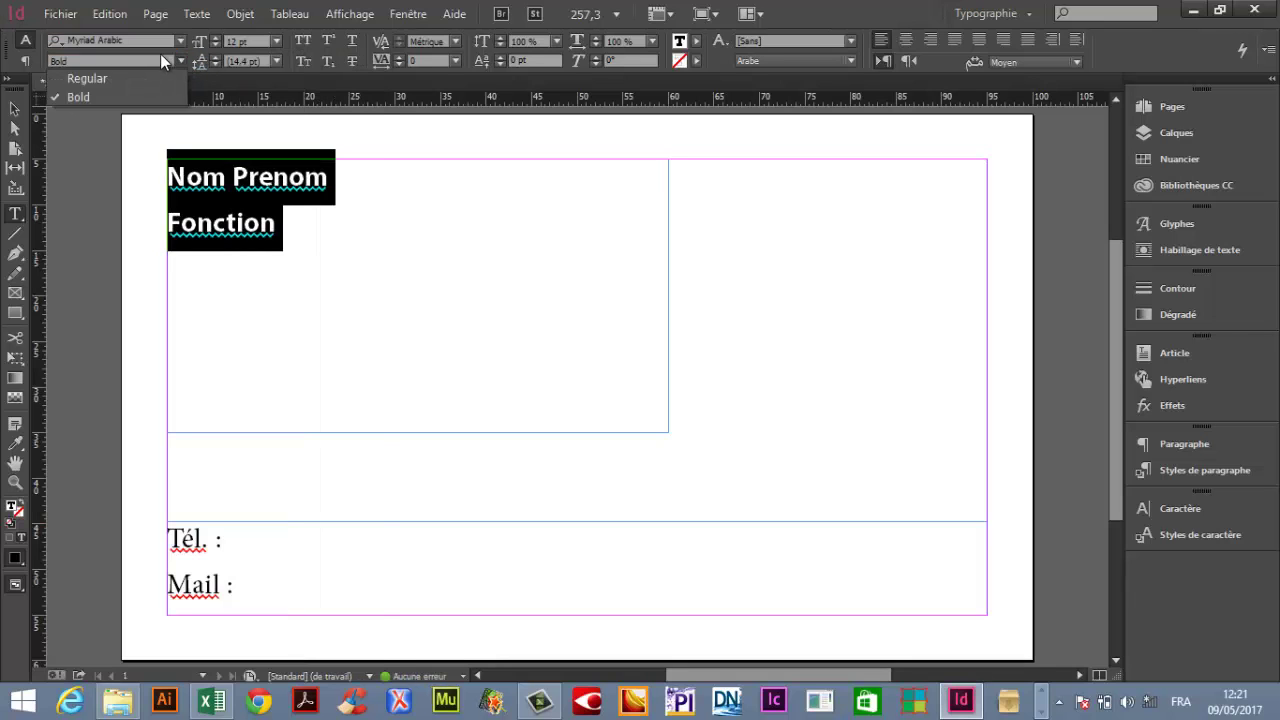
{"action": "left_click", "coordinate": [181, 41]}
{"action": "left_click", "coordinate": [181, 41]}
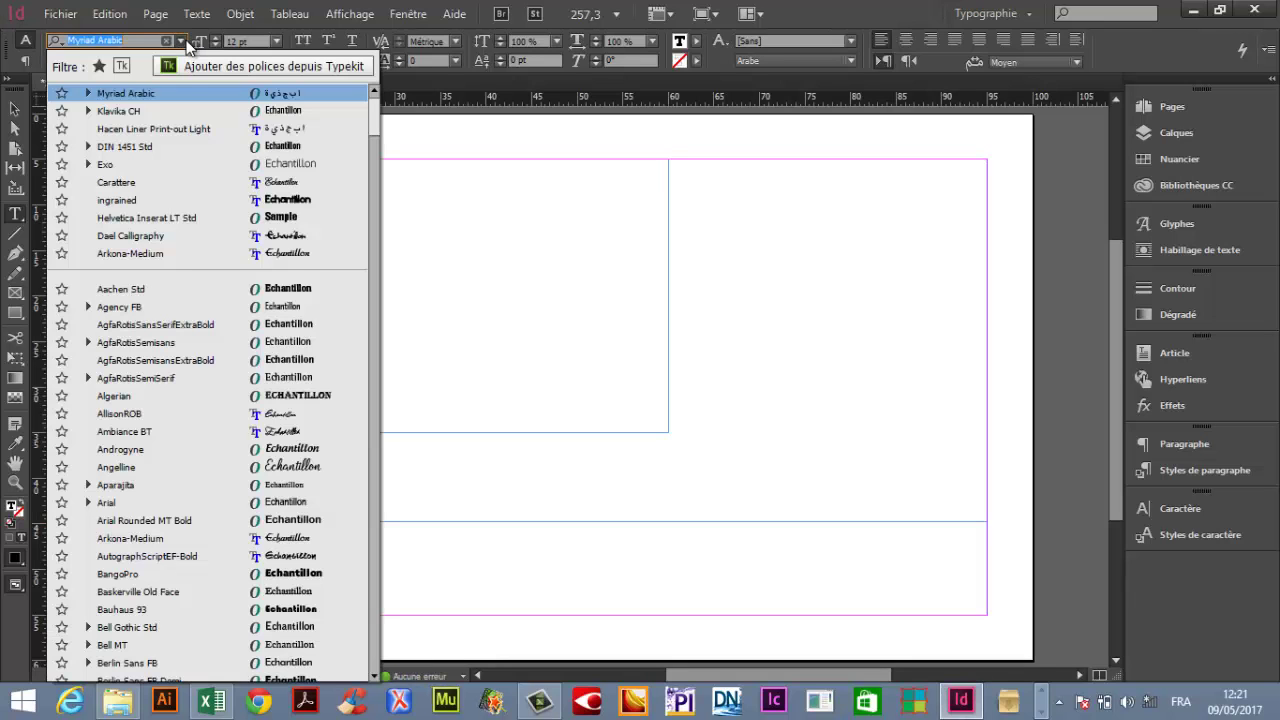
{"action": "left_click", "coordinate": [189, 111]}
{"action": "left_click", "coordinate": [180, 176]}
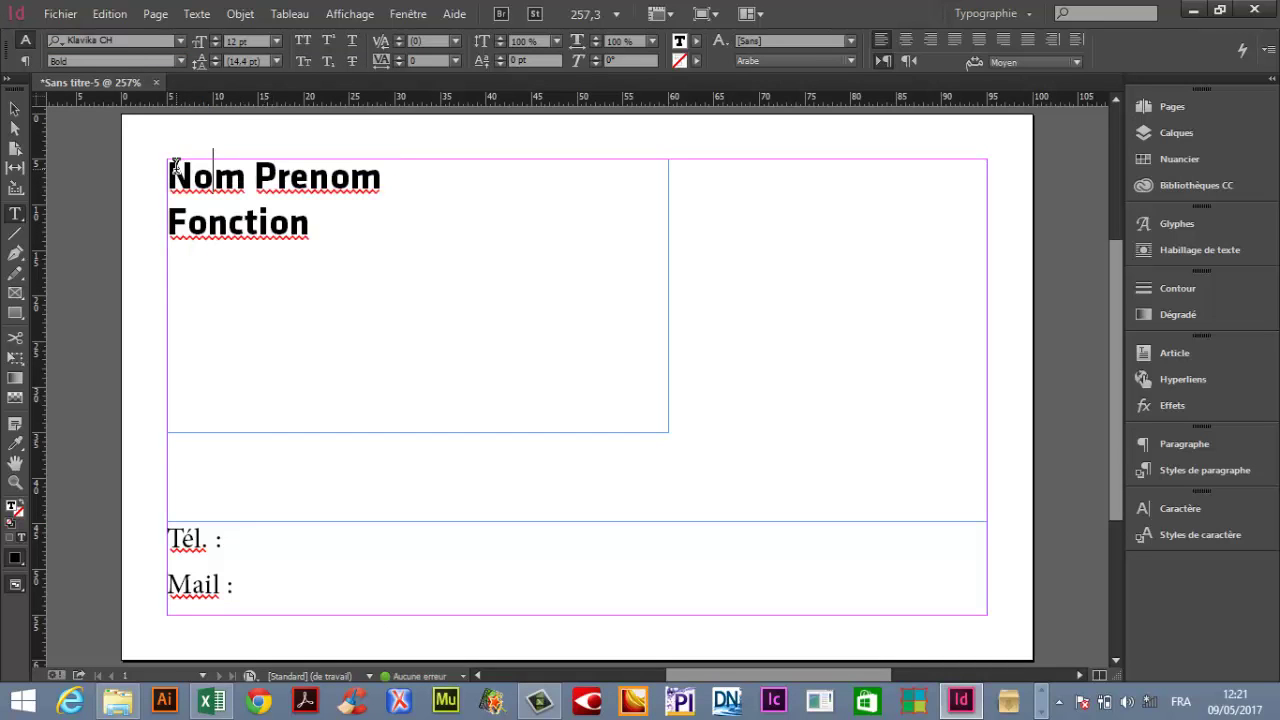
Set the "Nom Prenom" line to the Light Condensed style and the "Fonction" line to Bold
{"action": "left_click_drag", "start_coordinate": [170, 172], "coordinate": [400, 166]}
{"action": "double_click", "coordinate": [241, 219]}
{"action": "left_click_drag", "start_coordinate": [176, 170], "coordinate": [387, 163]}
{"action": "left_click", "coordinate": [180, 61]}
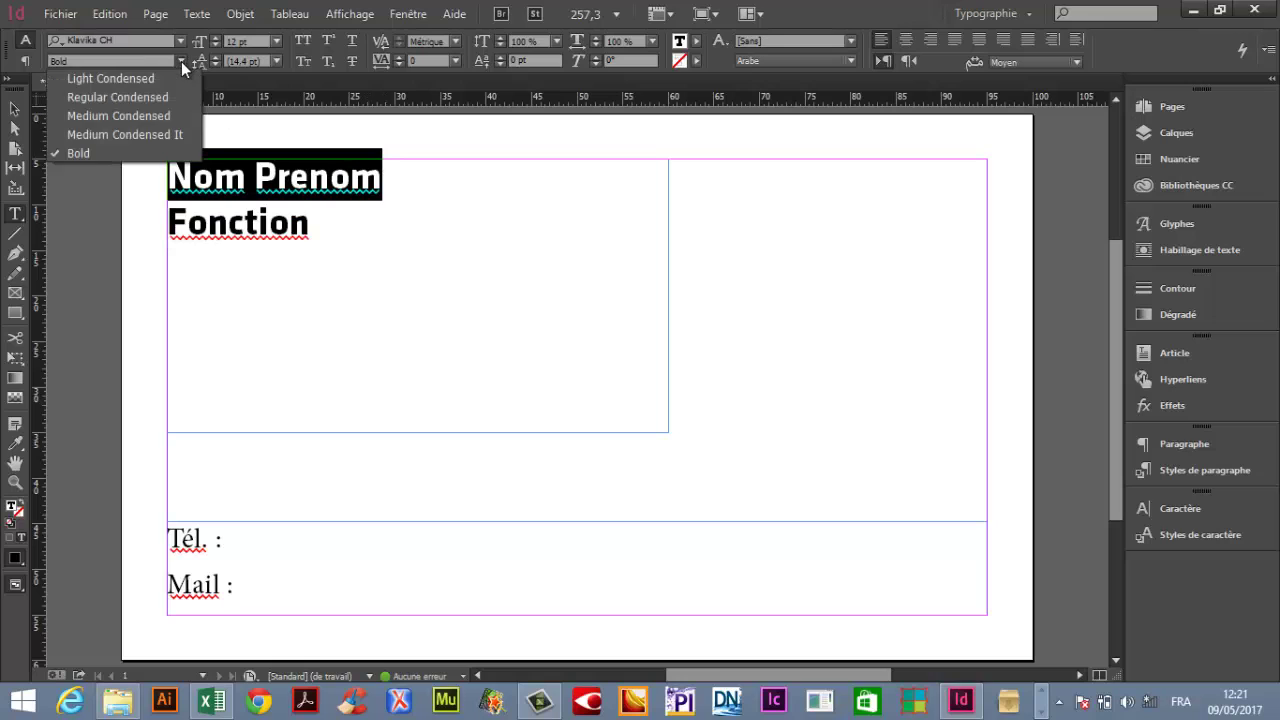
{"action": "left_click", "coordinate": [149, 79]}
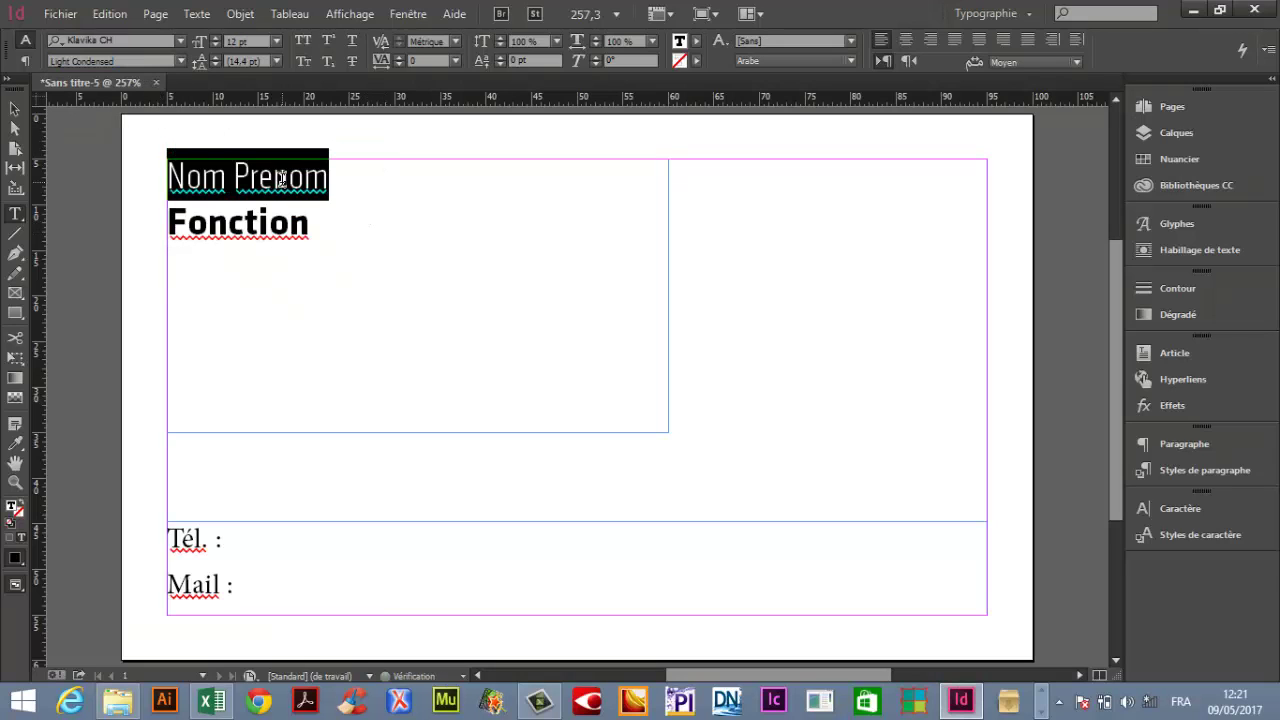
{"action": "left_click_drag", "start_coordinate": [172, 219], "coordinate": [348, 222]}
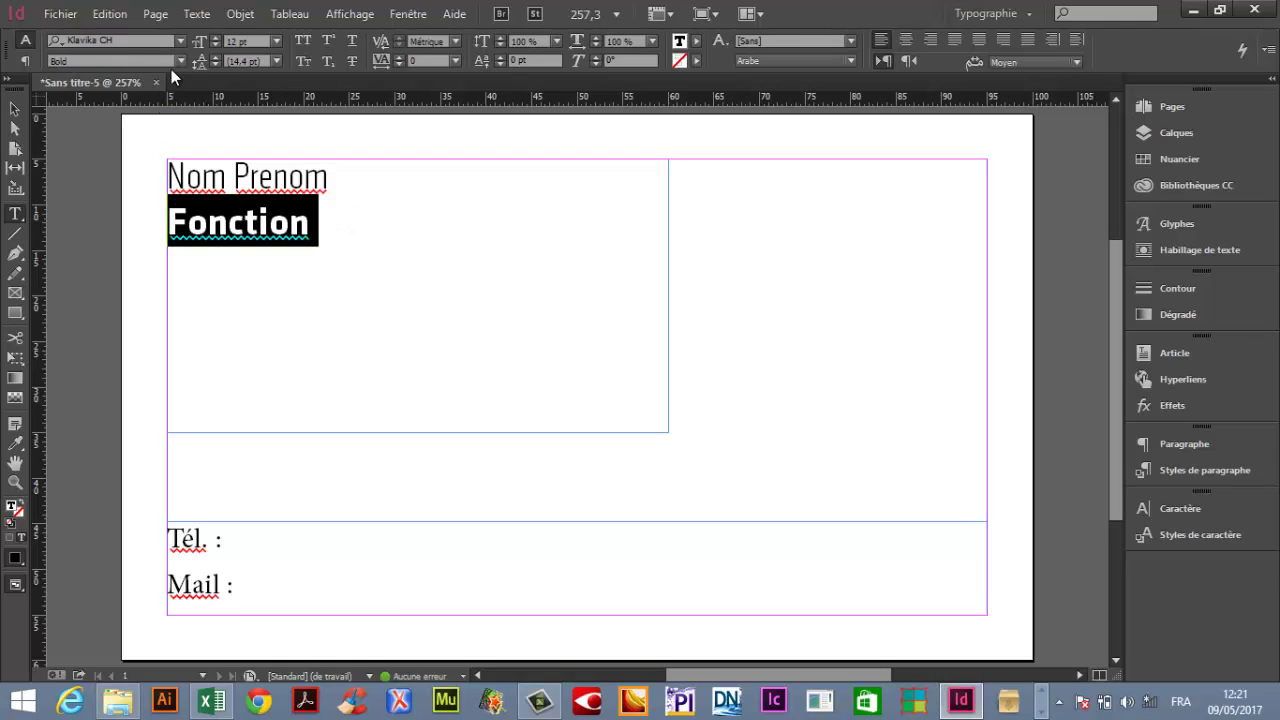
{"action": "left_click", "coordinate": [182, 62]}
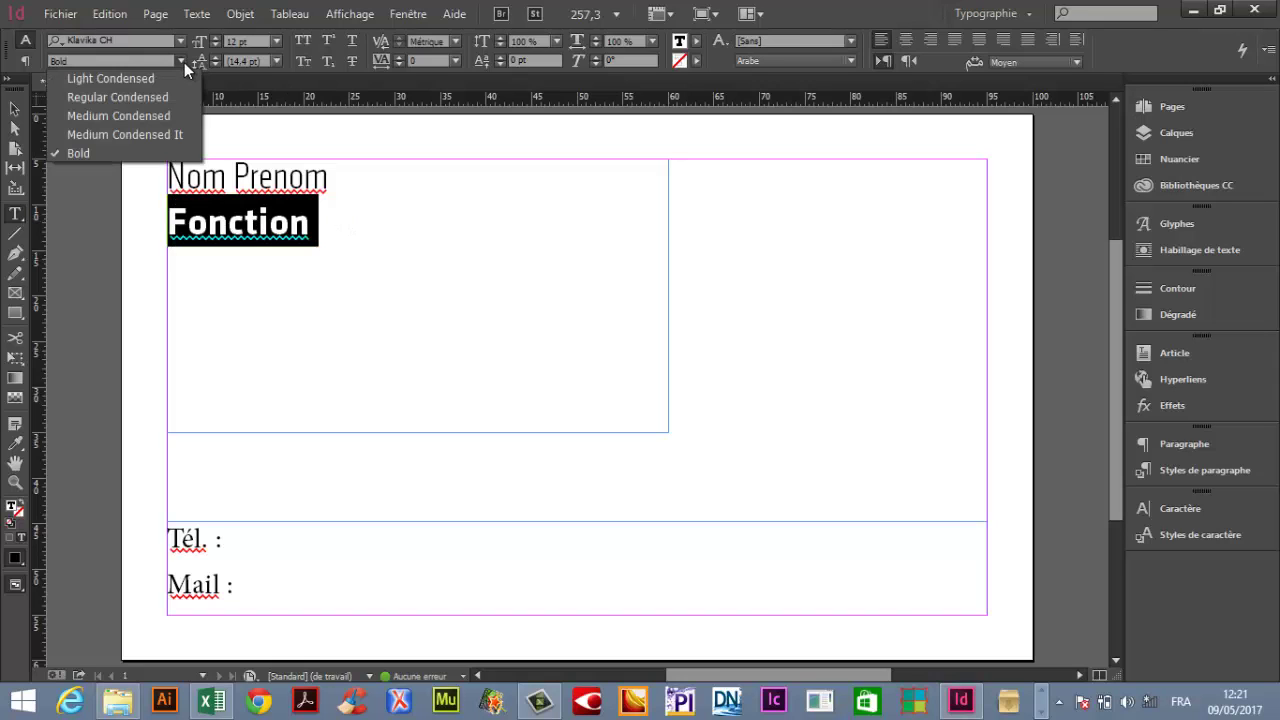
{"action": "left_click", "coordinate": [110, 153]}
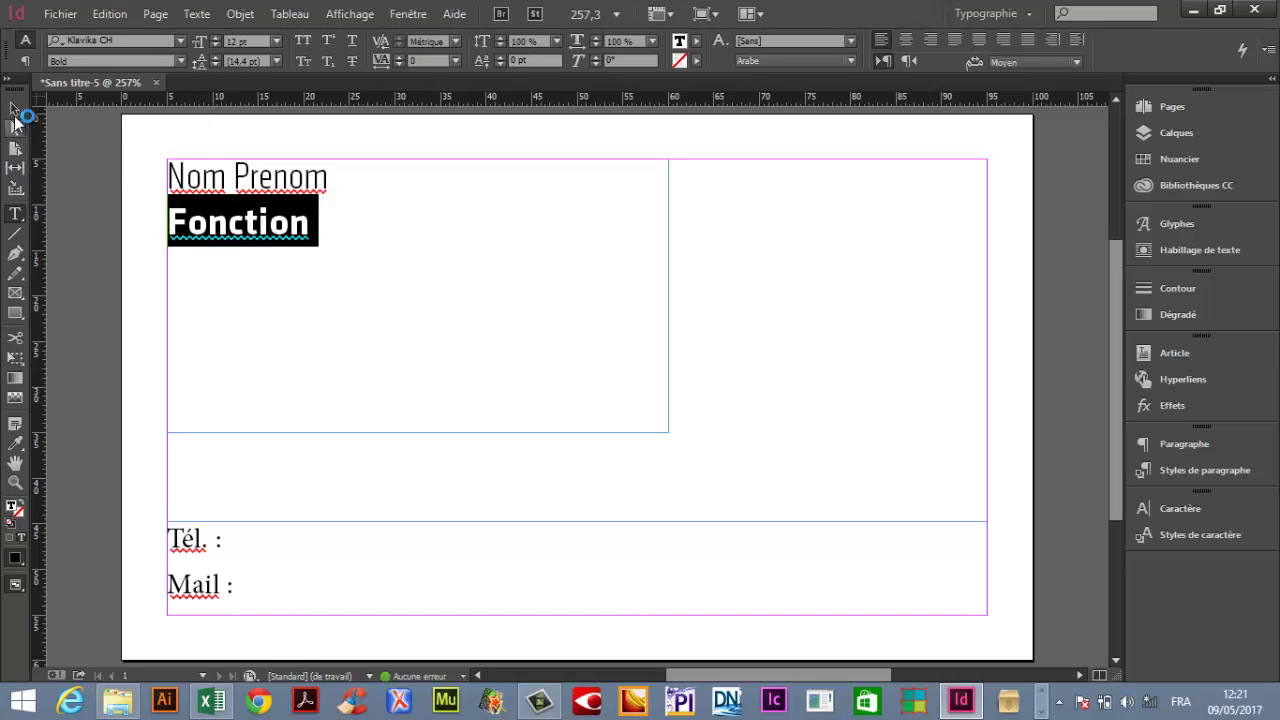
Shorten the name and function text frame, move it to the middle of the card and stretch it 90 mm wide between the side margins
{"action": "left_click", "coordinate": [14, 112]}
{"action": "left_click_drag", "start_coordinate": [417, 432], "coordinate": [420, 257]}
{"action": "left_click_drag", "start_coordinate": [343, 197], "coordinate": [533, 345]}
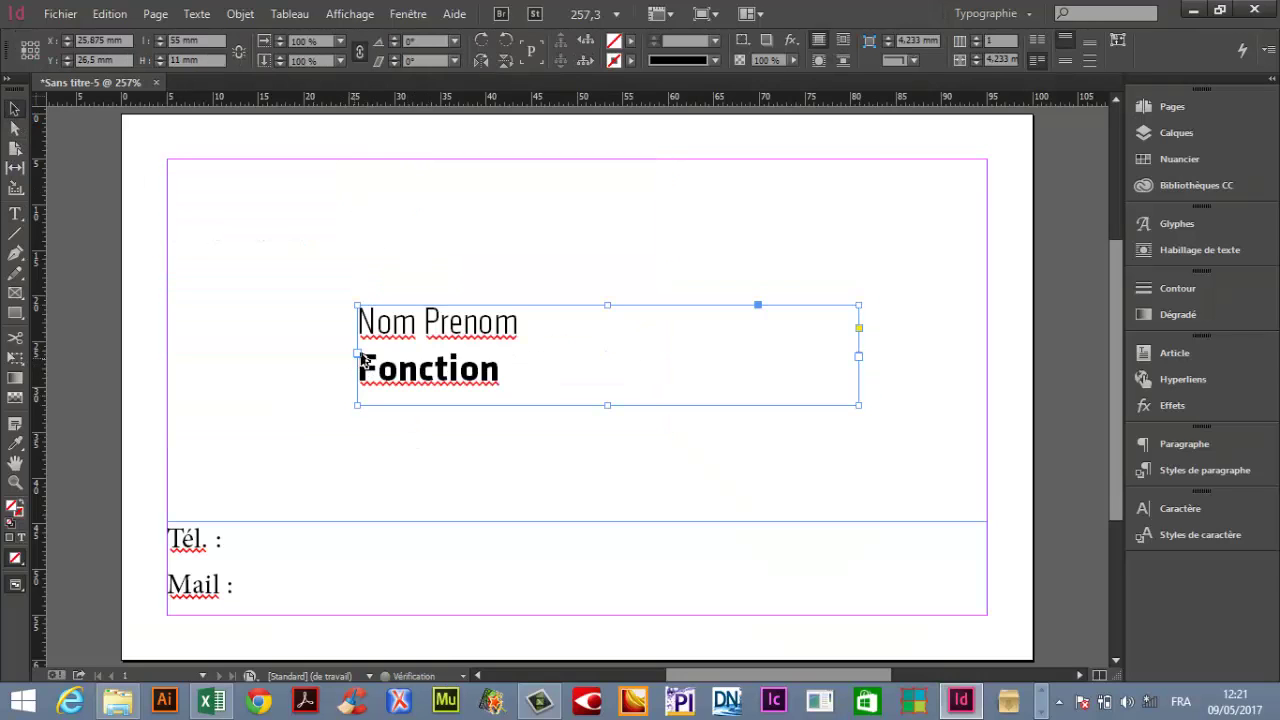
{"action": "left_click_drag", "start_coordinate": [358, 402], "coordinate": [166, 384]}
{"action": "left_click_drag", "start_coordinate": [857, 380], "coordinate": [988, 376]}
Center-align the text in the name and function frame
{"action": "left_click", "coordinate": [16, 213]}
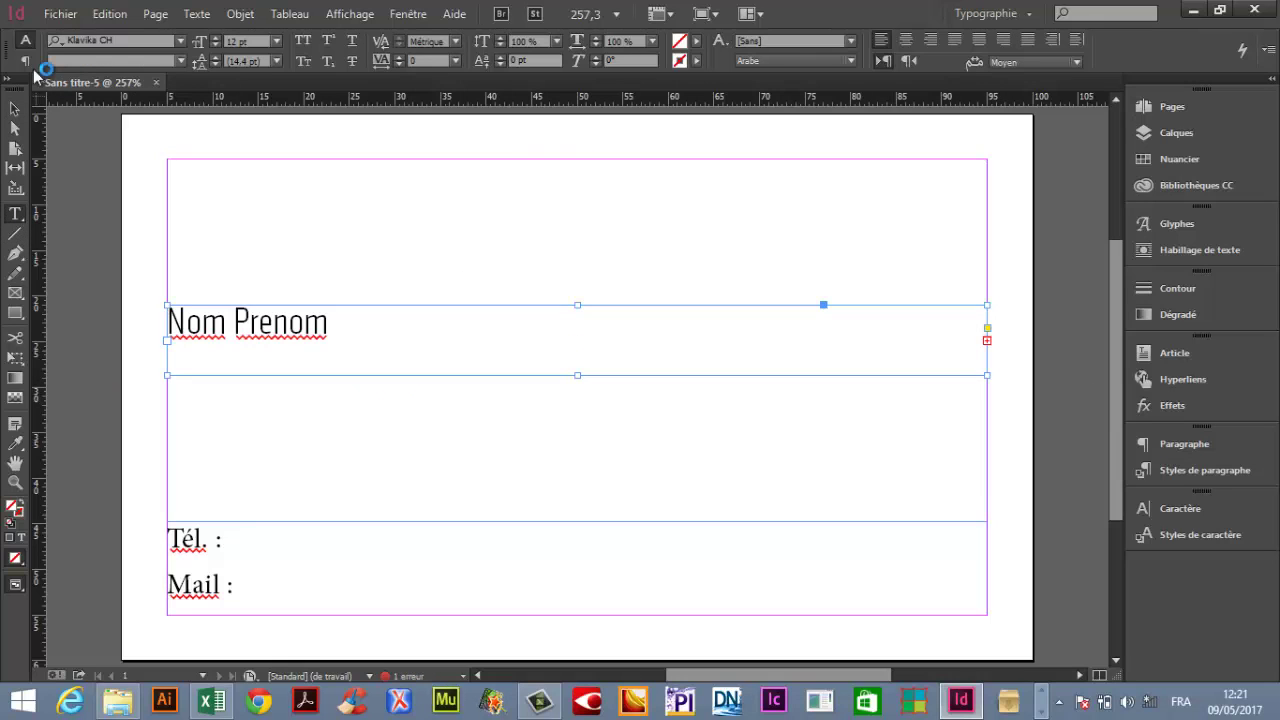
{"action": "left_click", "coordinate": [25, 61]}
{"action": "left_click", "coordinate": [72, 40]}
{"action": "left_click", "coordinate": [14, 108]}
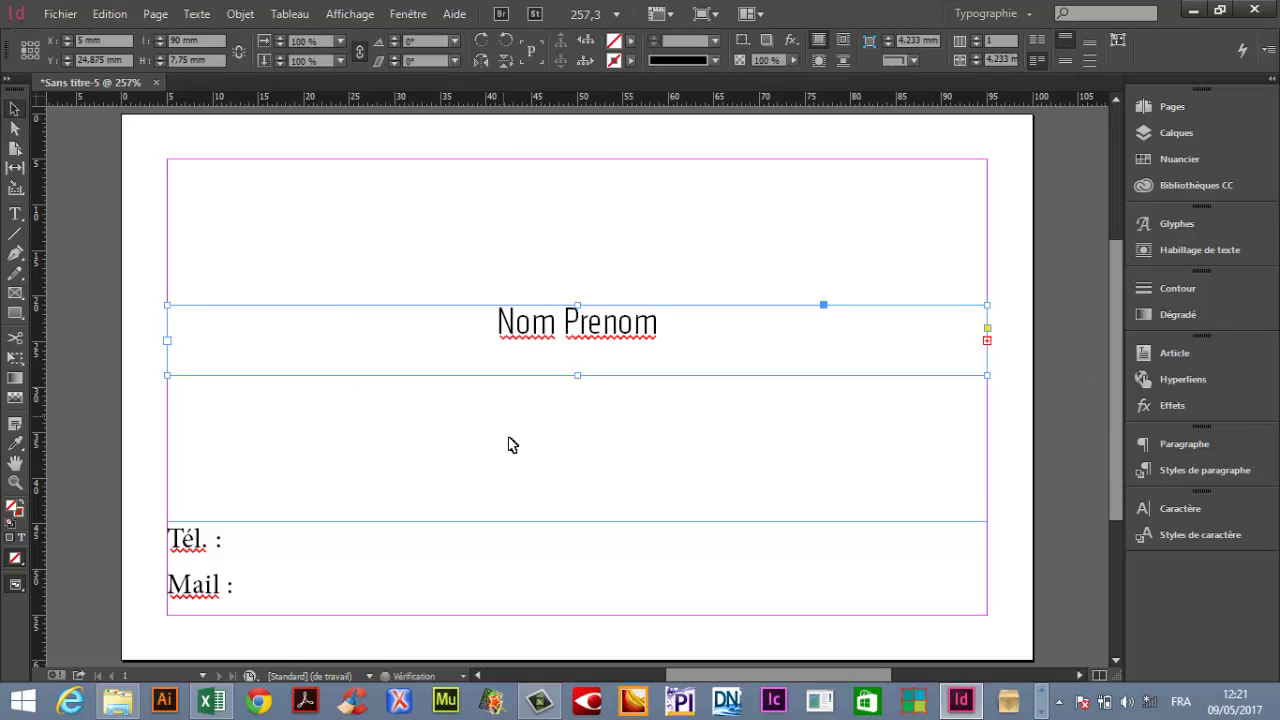
Extend the name and function frame to about 11 mm high and move it down about 2 mm
{"action": "left_click_drag", "start_coordinate": [577, 375], "coordinate": [580, 409]}
{"action": "left_click", "coordinate": [663, 166]}
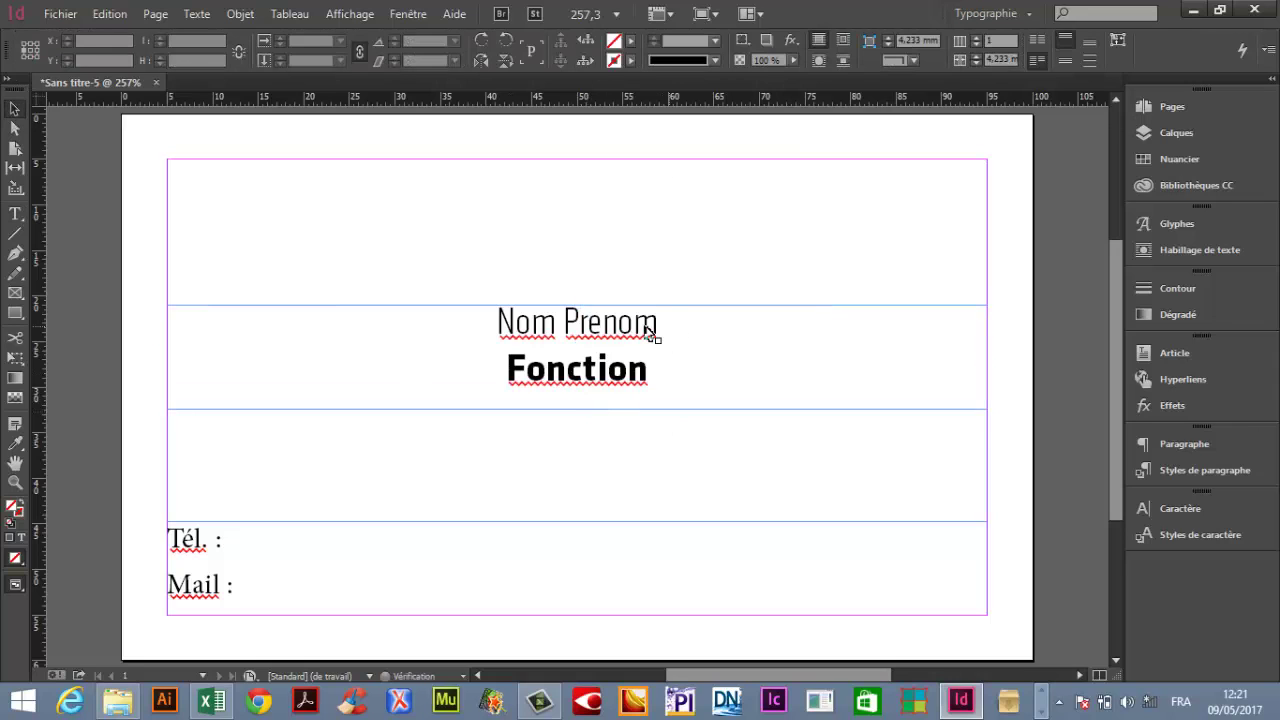
{"action": "left_click_drag", "start_coordinate": [648, 330], "coordinate": [646, 349]}
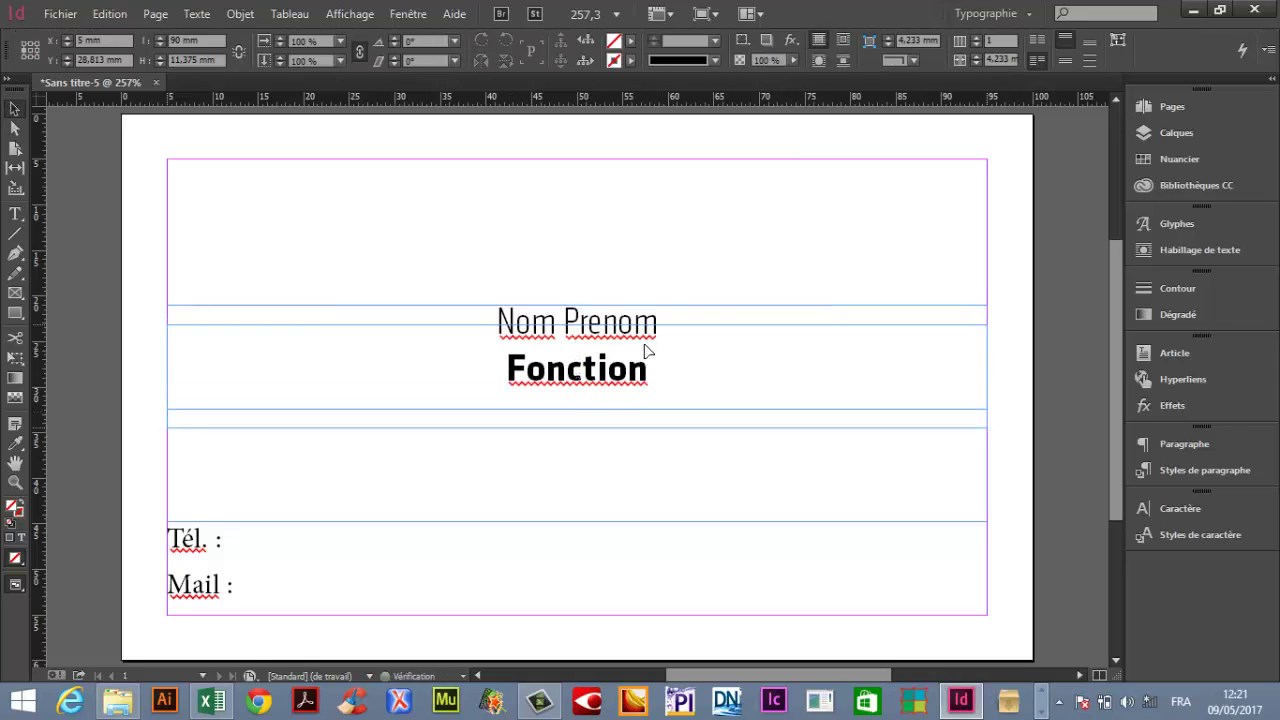
Increase the font size of the "Nom Prenom" line to 16 pt
{"action": "triple_click", "coordinate": [541, 335]}
{"action": "key", "text": "ctrl+alt+7"}
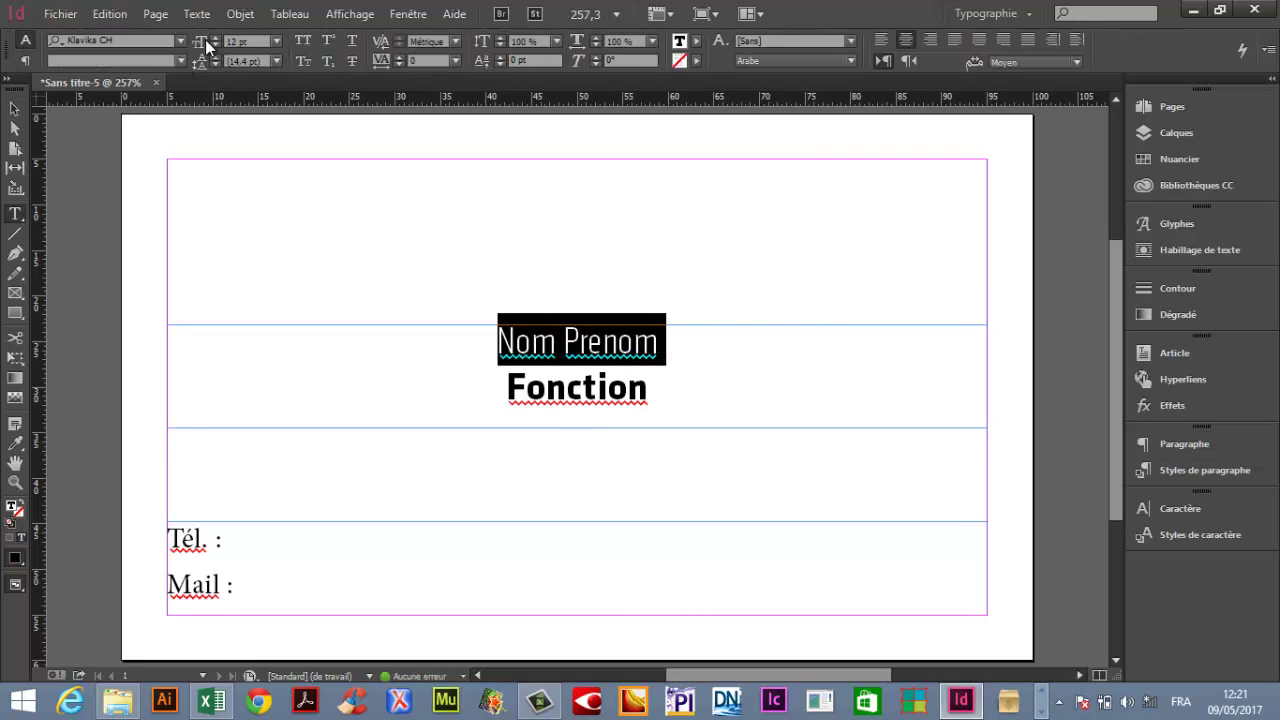
{"action": "left_click", "coordinate": [217, 37]}
{"action": "left_click", "coordinate": [217, 37]}
{"action": "left_click", "coordinate": [217, 37]}
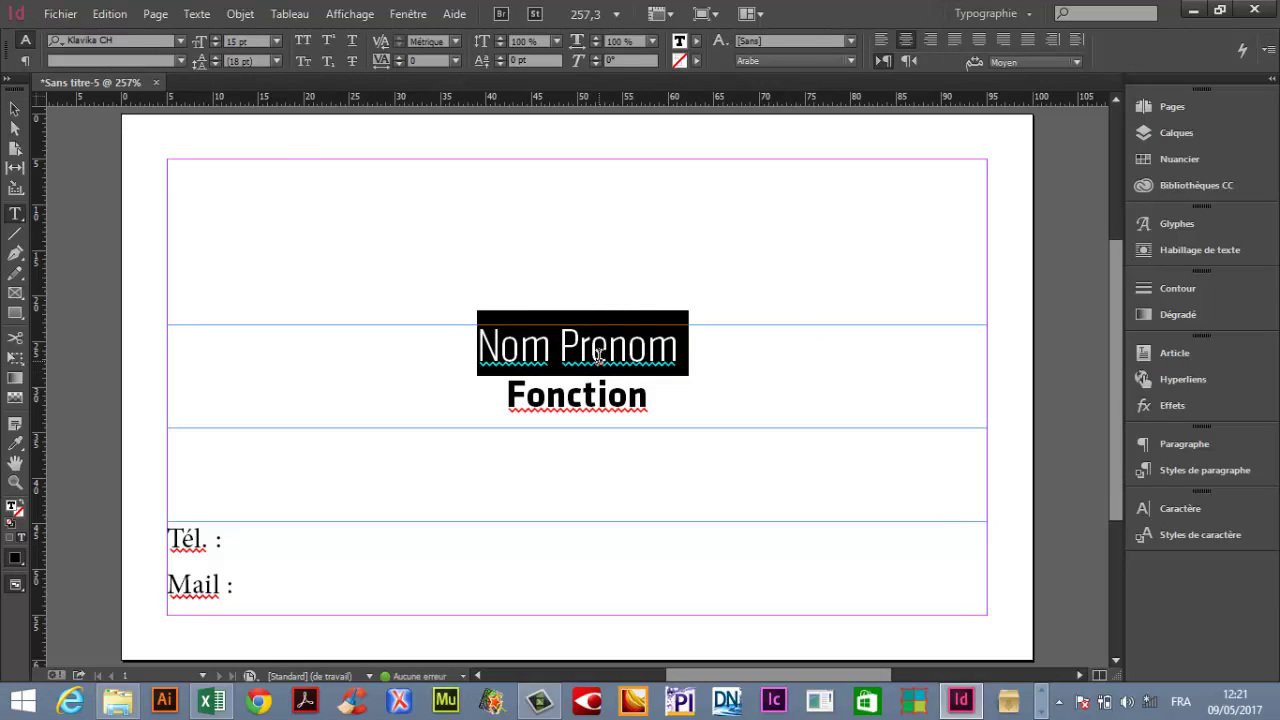
{"action": "left_click", "coordinate": [218, 37]}
Set the font size of the "Fonction" line to 14 pt and deselect the text frame
{"action": "triple_click", "coordinate": [563, 395]}
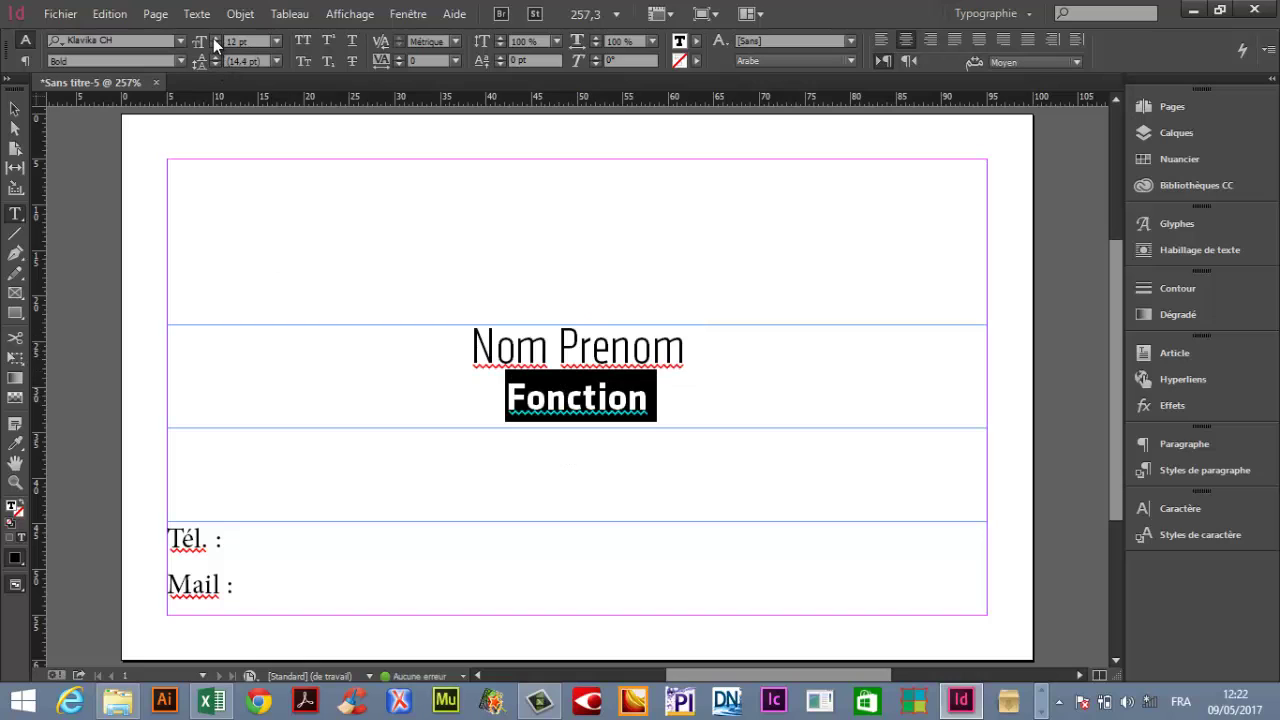
{"action": "left_click", "coordinate": [216, 37]}
{"action": "left_click", "coordinate": [216, 37]}
{"action": "left_click", "coordinate": [20, 110]}
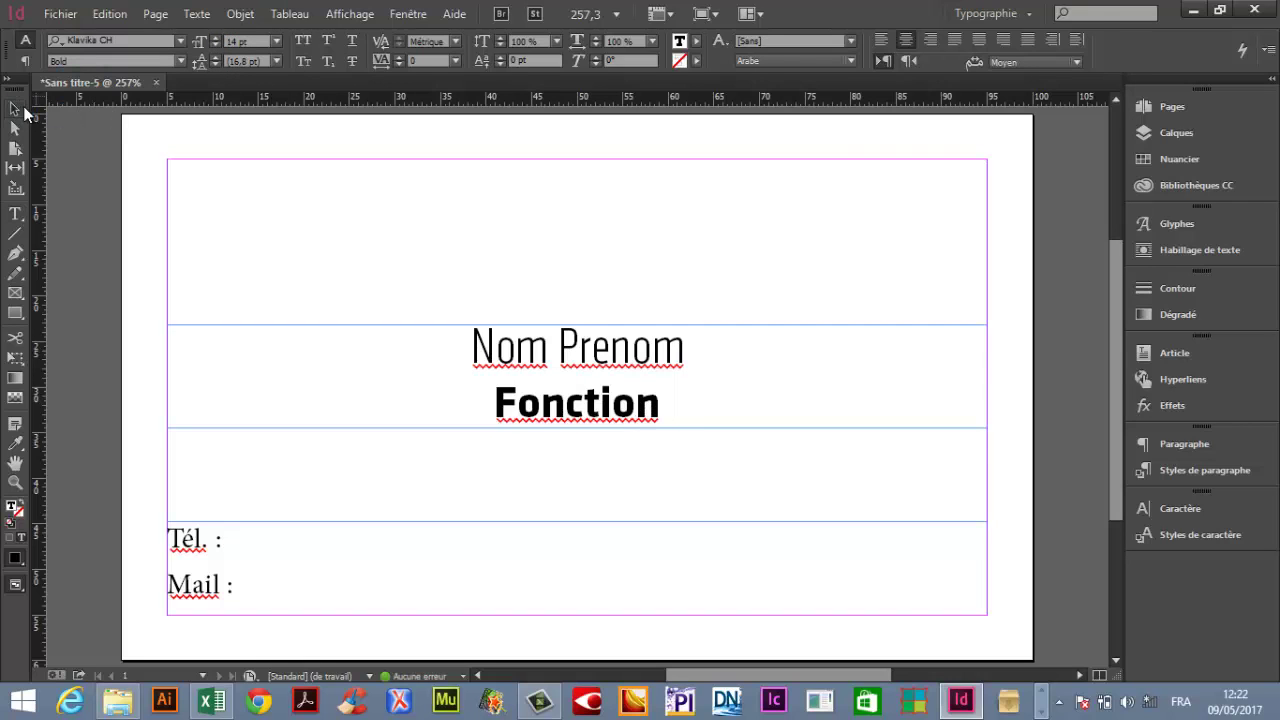
{"action": "left_click", "coordinate": [149, 291]}
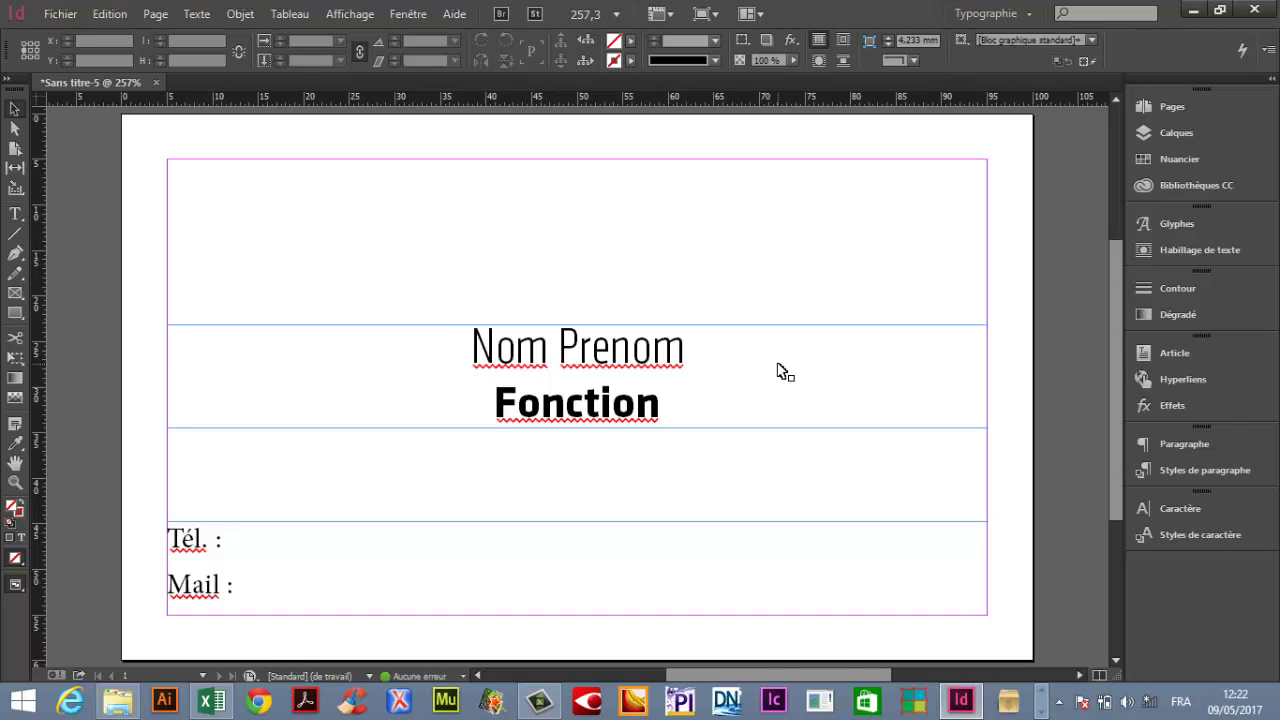
Stretch the name and function text frame downward to a height of about 20 mm, just above the Tél./Mail frame
{"action": "left_click", "coordinate": [600, 378]}
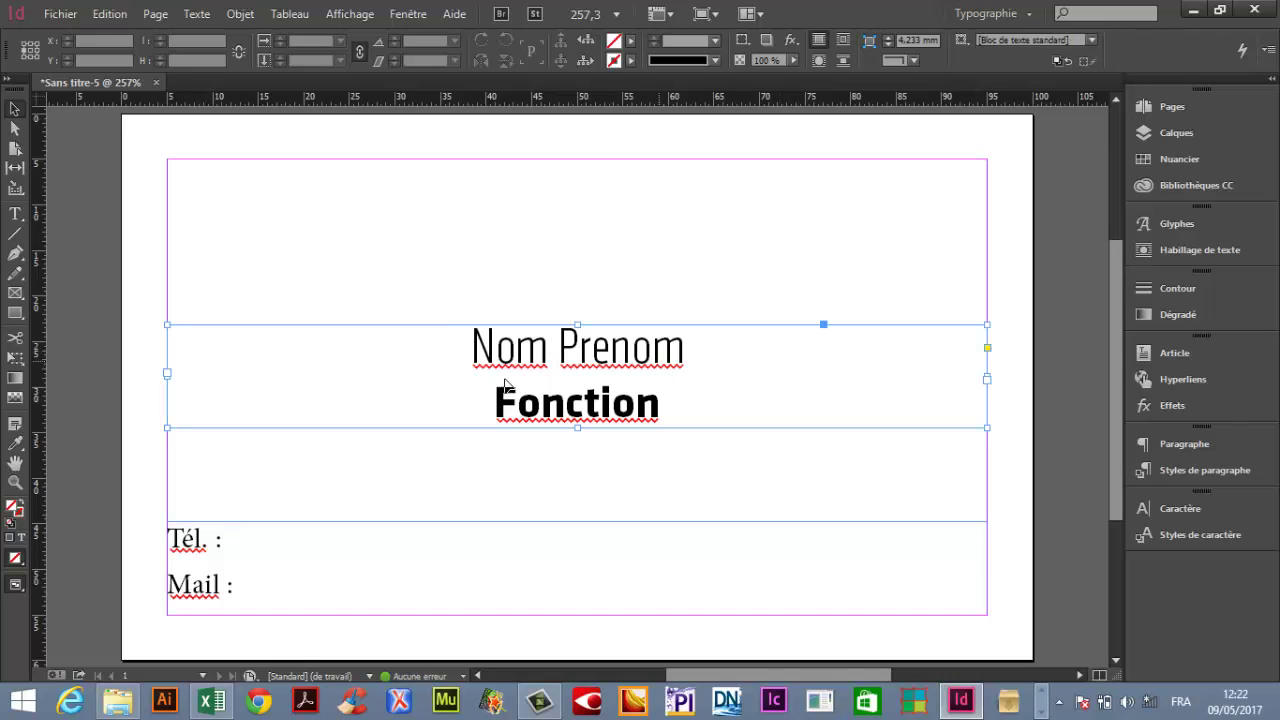
{"action": "mouse_move", "coordinate": [167, 379]}
{"action": "left_mouse_down"}
{"action": "mouse_move", "coordinate": [260, 378]}
{"action": "mouse_move", "coordinate": [200, 389]}
{"action": "mouse_move", "coordinate": [168, 377]}
{"action": "left_mouse_up"}
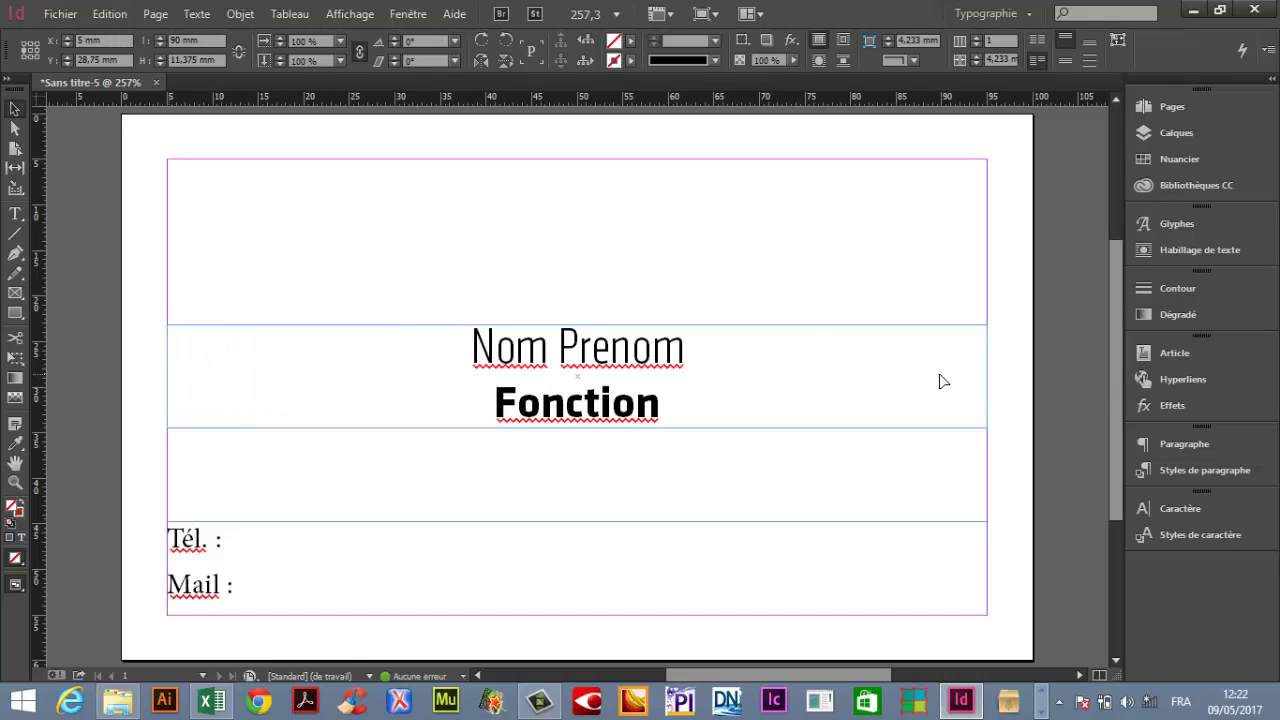
{"action": "left_click", "coordinate": [1027, 378]}
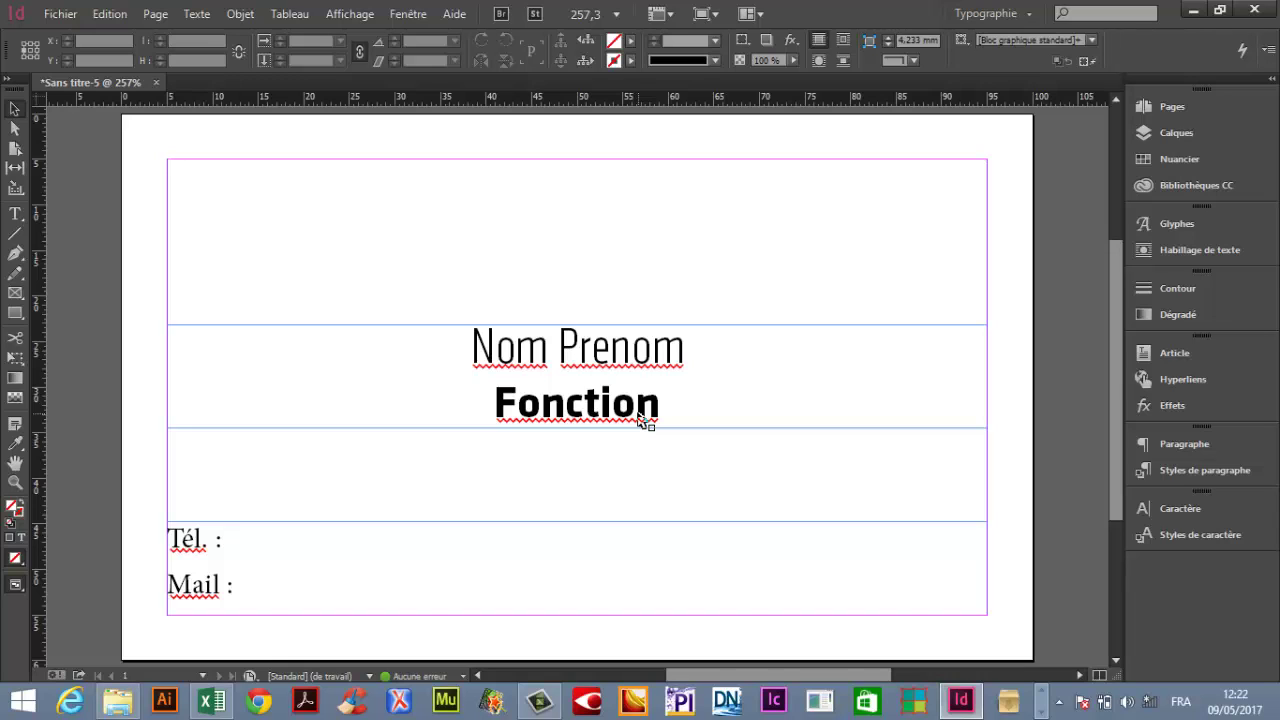
{"action": "left_click", "coordinate": [920, 400]}
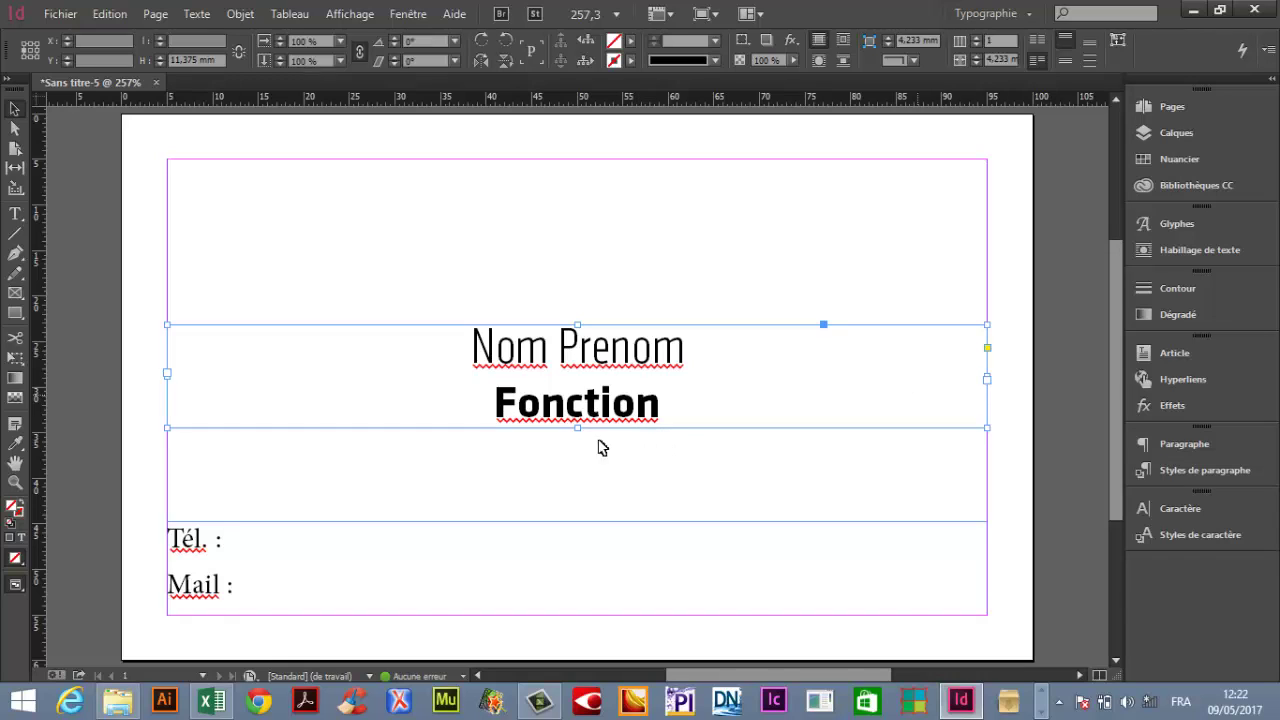
{"action": "left_click_drag", "start_coordinate": [577, 431], "coordinate": [578, 503]}
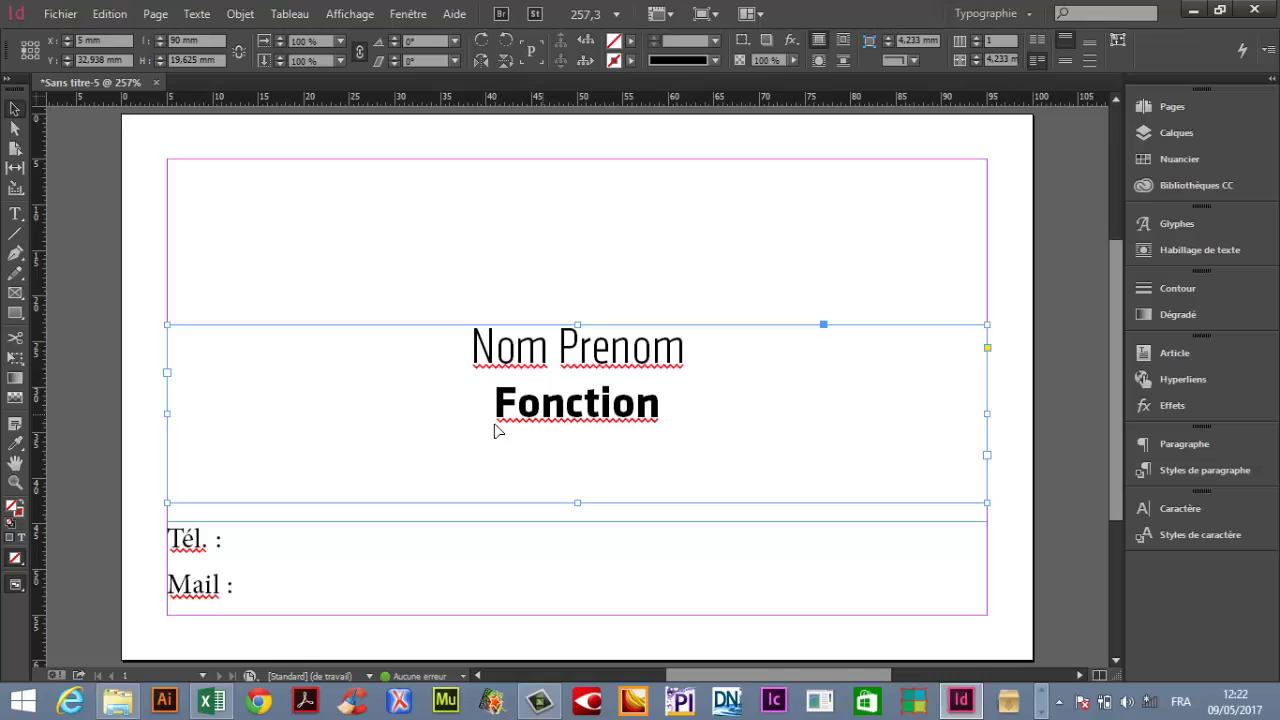
{"action": "left_click", "coordinate": [781, 264]}
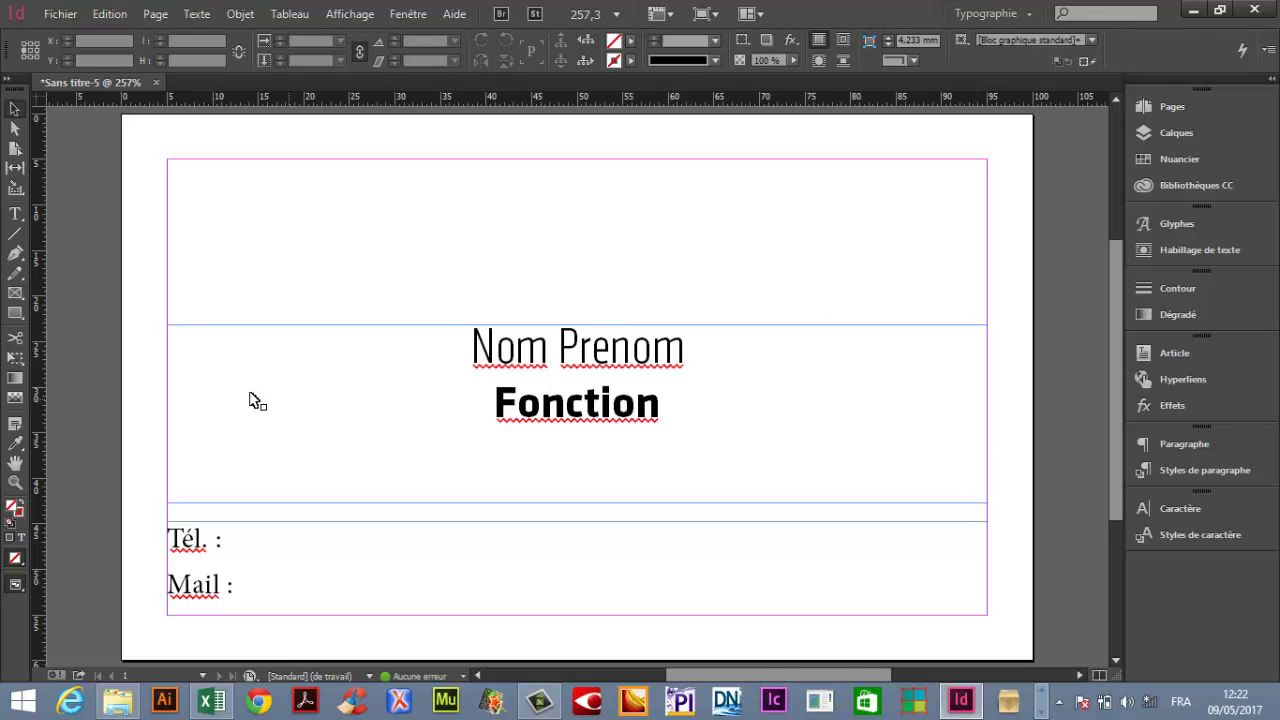
{"action": "left_click", "coordinate": [15, 312]}
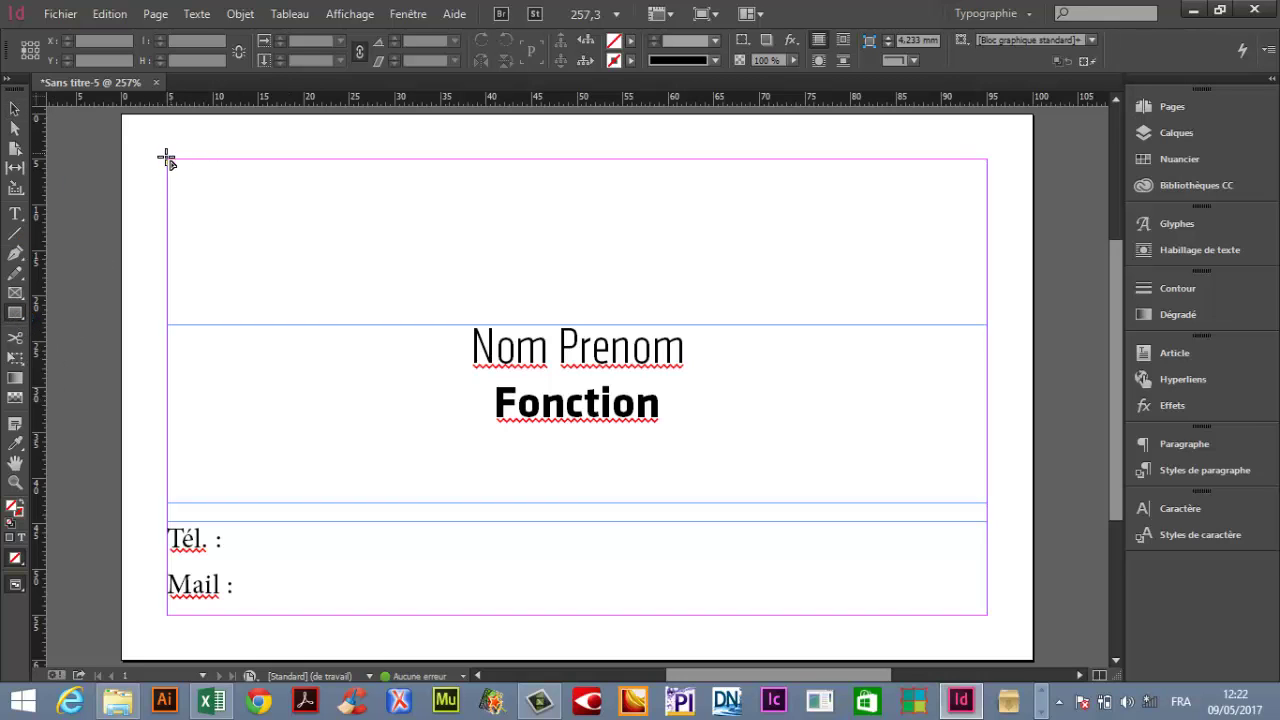
{"action": "left_click_drag", "start_coordinate": [167, 159], "coordinate": [305, 320]}
{"action": "left_click", "coordinate": [15, 107]}
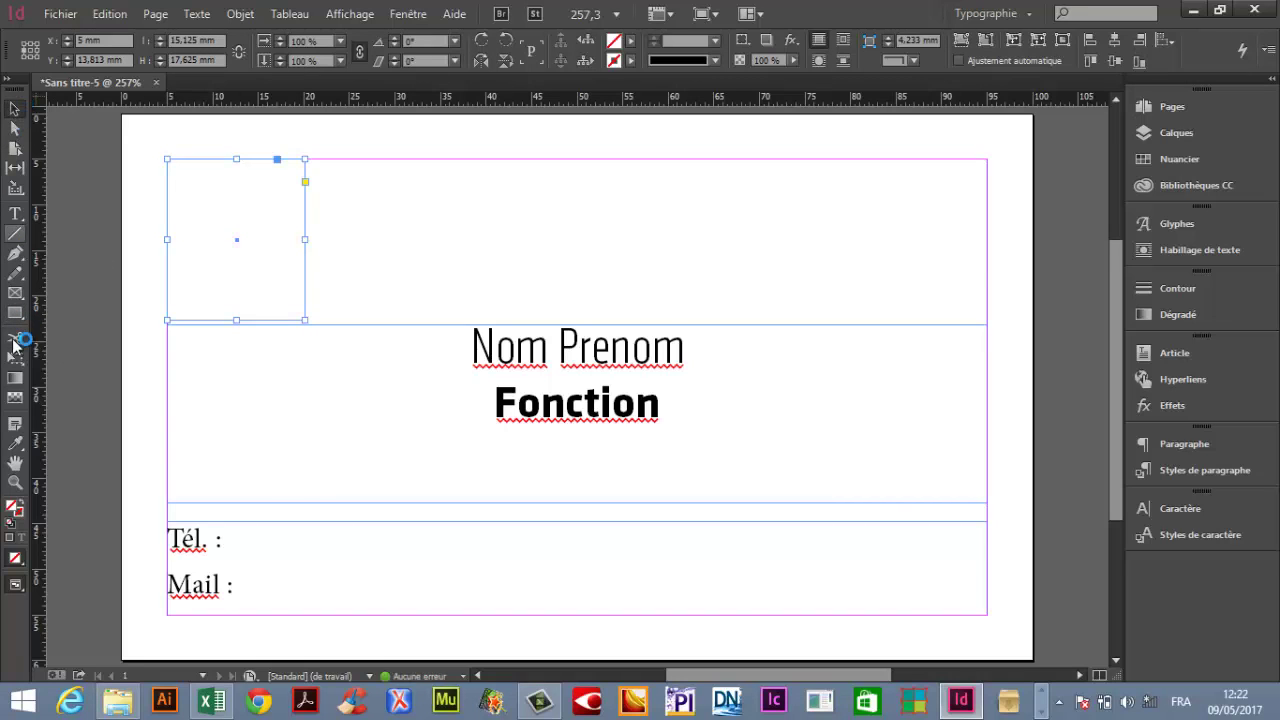
{"action": "left_click", "coordinate": [16, 293]}
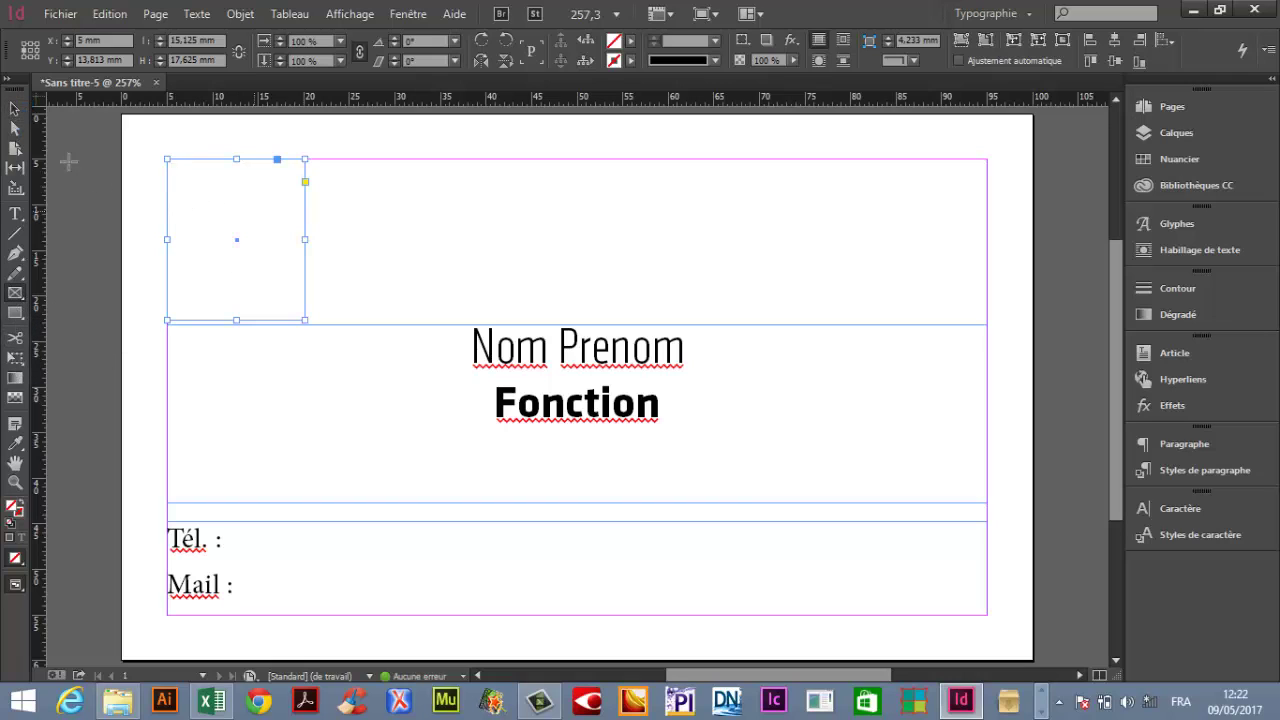
{"action": "key", "text": "w"}
{"action": "key", "text": "w"}
{"action": "key", "text": "ctrl+z"}
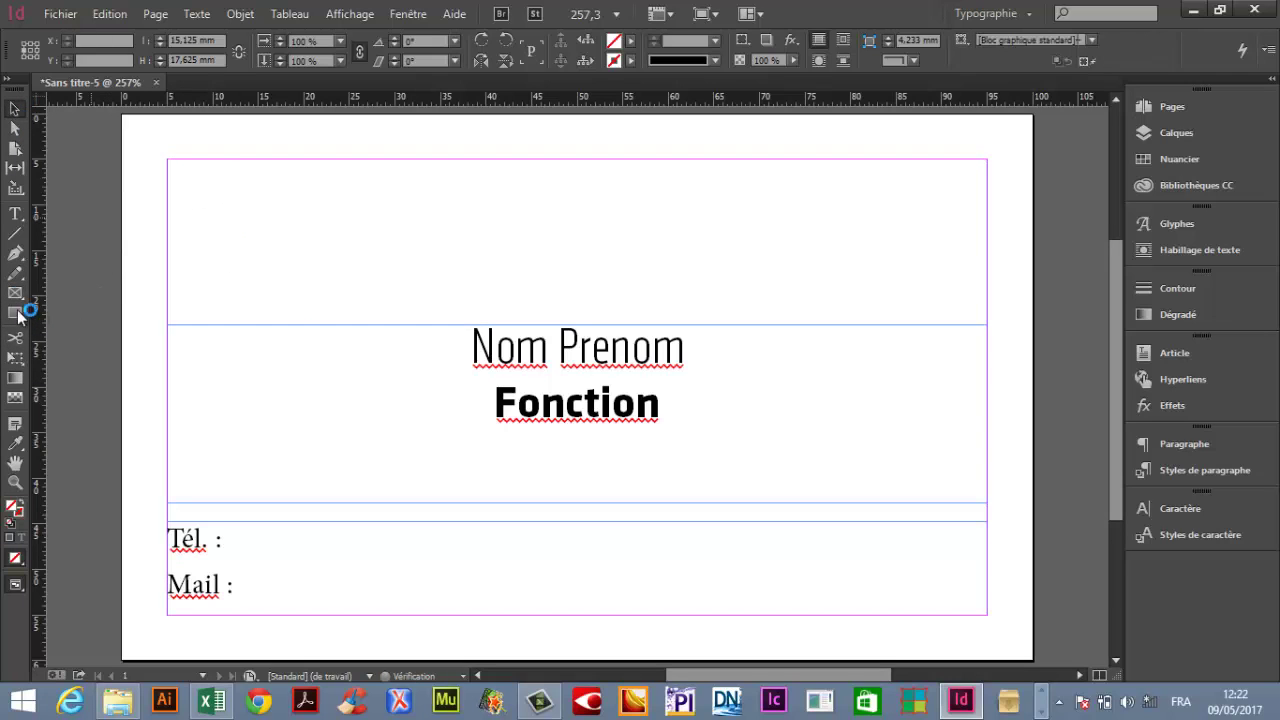
Draw an empty rectangular graphic frame about 14.5 by 17.4 mm from the upper-left margin corner of the card
{"action": "left_click", "coordinate": [16, 293]}
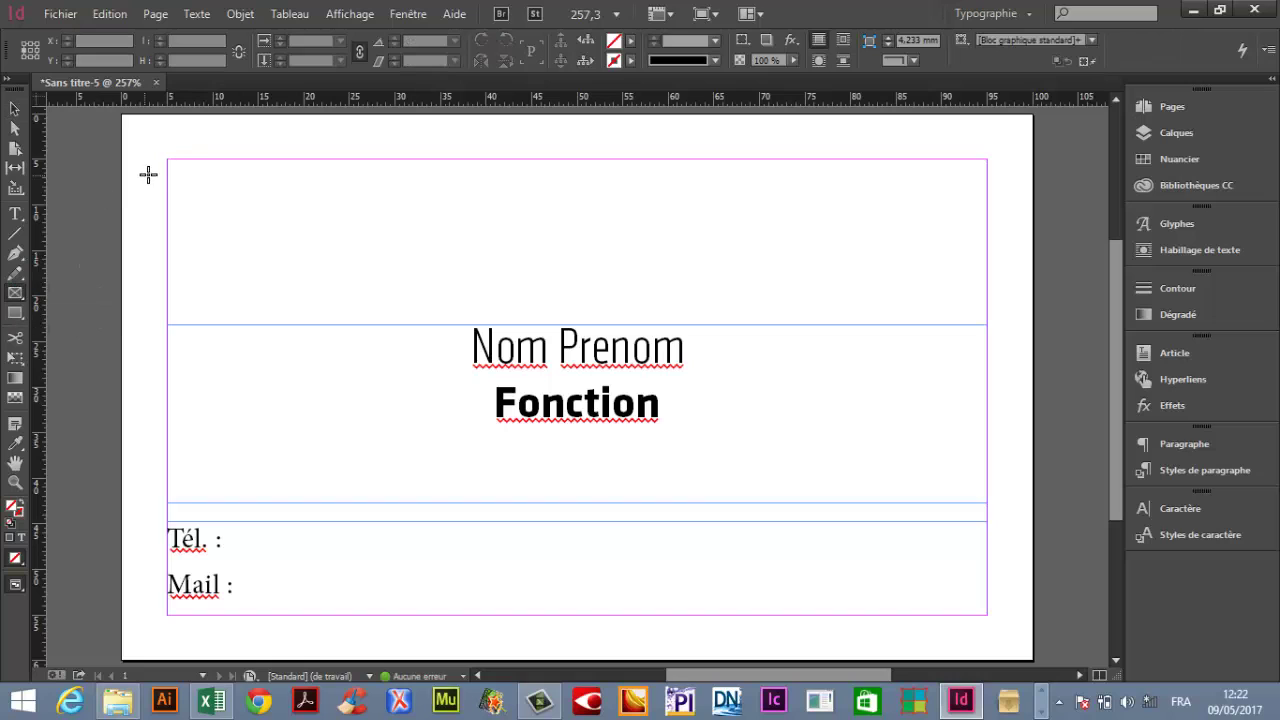
{"action": "left_click_drag", "start_coordinate": [167, 159], "coordinate": [299, 317]}
{"action": "key", "text": "v"}
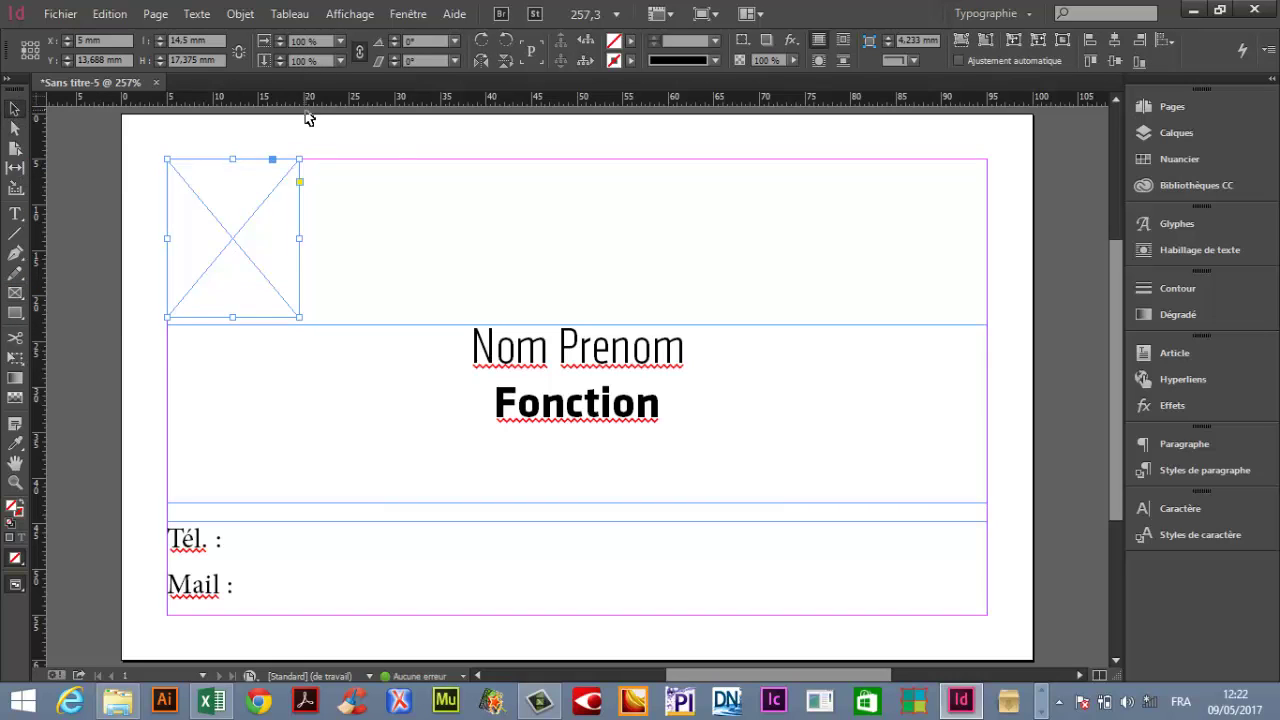
{"action": "left_click", "coordinate": [281, 139]}
Draw a rectangle about 100 by 22.4 mm across the full width at the card's upper edge and fill it with C=100 M=0 J=0 N=0
{"action": "left_click", "coordinate": [15, 313]}
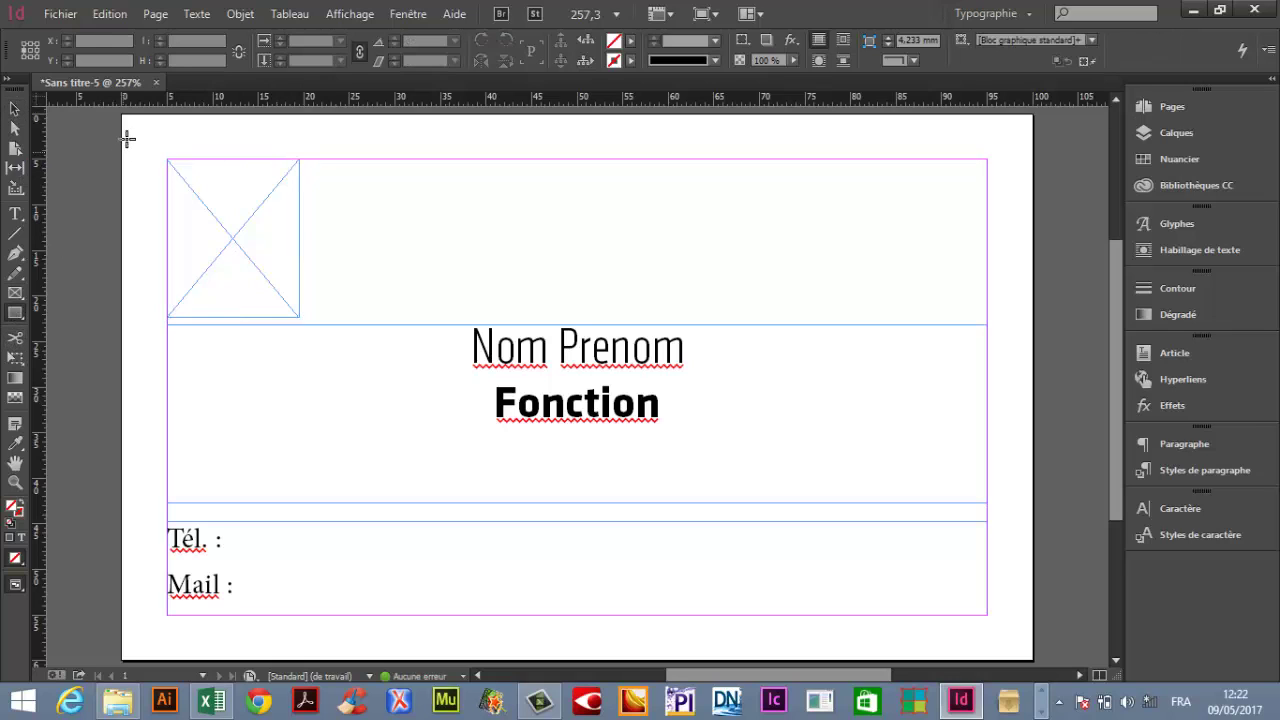
{"action": "left_click_drag", "start_coordinate": [123, 116], "coordinate": [1034, 319]}
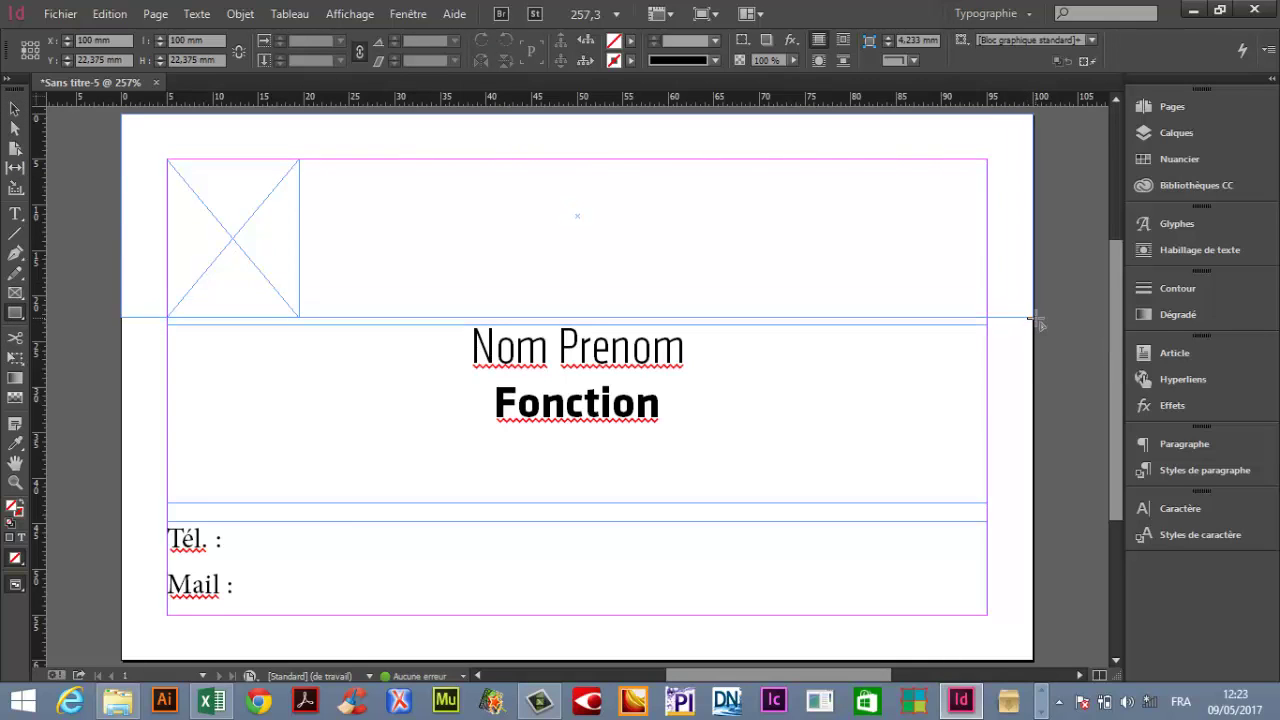
{"action": "left_click", "coordinate": [15, 108]}
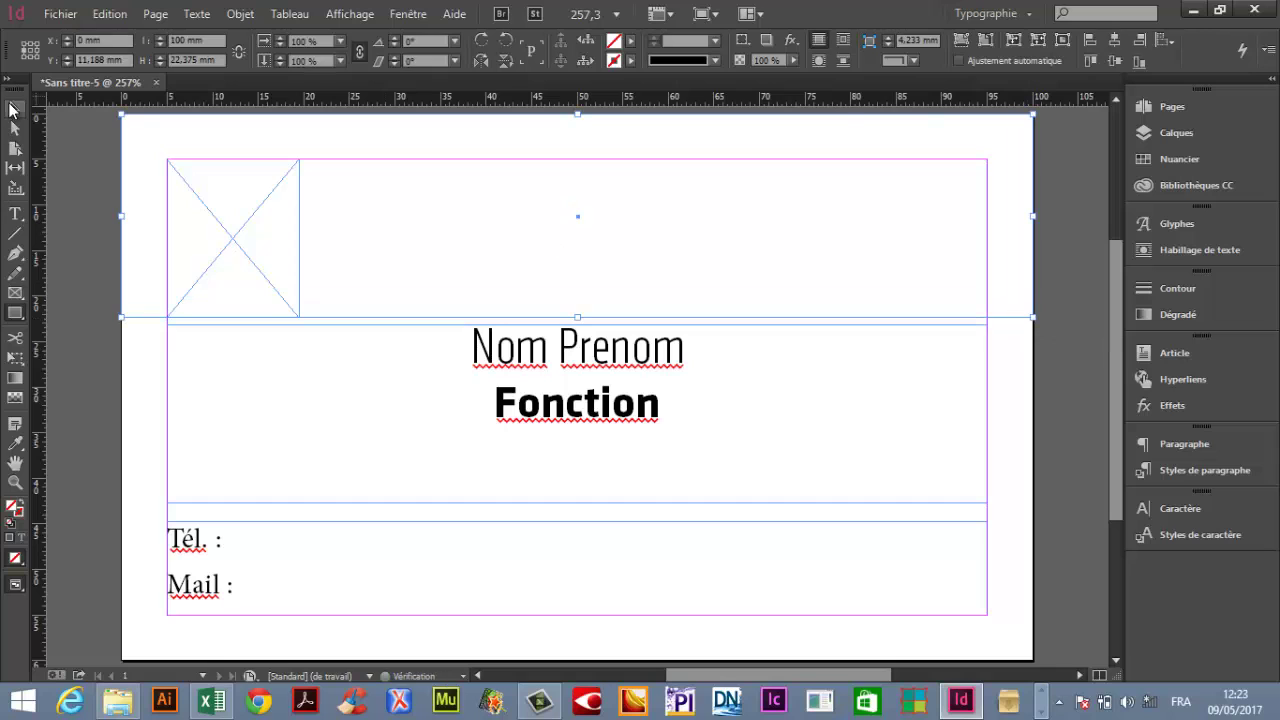
{"action": "left_click", "coordinate": [1179, 159]}
{"action": "left_click", "coordinate": [1000, 211]}
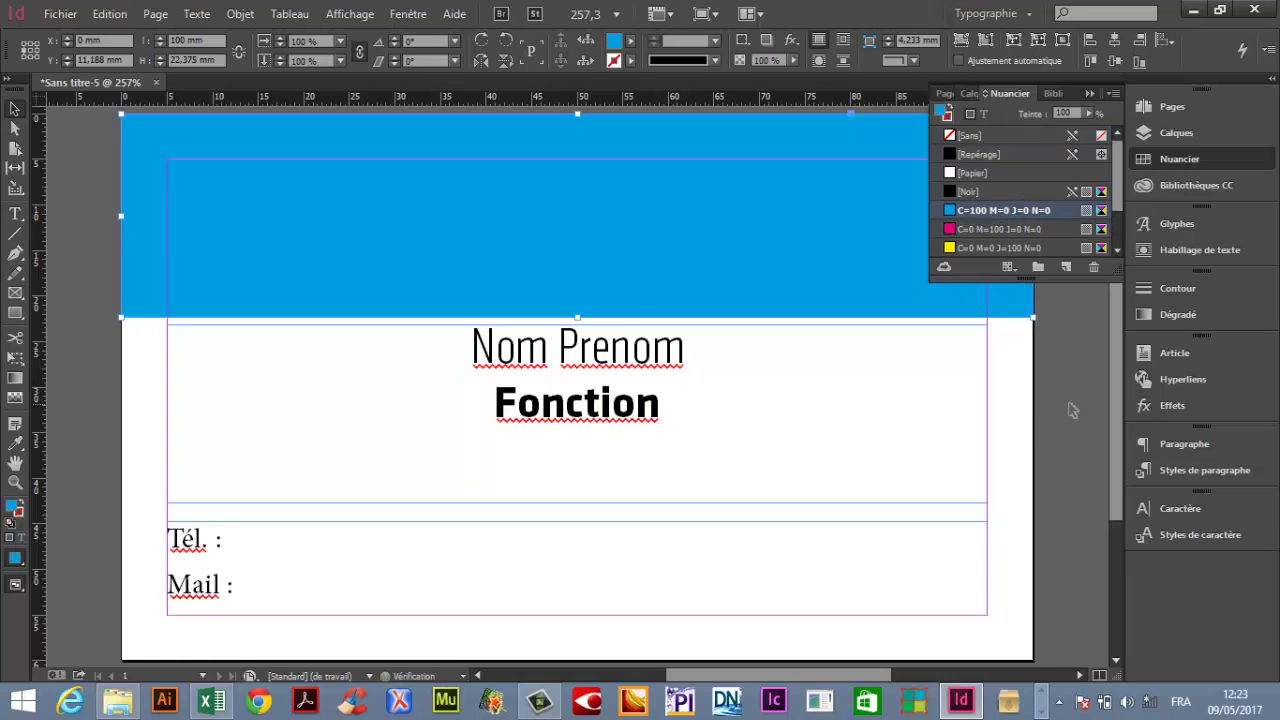
Change the upper band's fill to the green C=75 M=5 J=100 N=0 swatch
{"action": "key", "text": "ctrl+shift+a"}
{"action": "key", "text": "Tab"}
{"action": "key", "text": "Tab"}
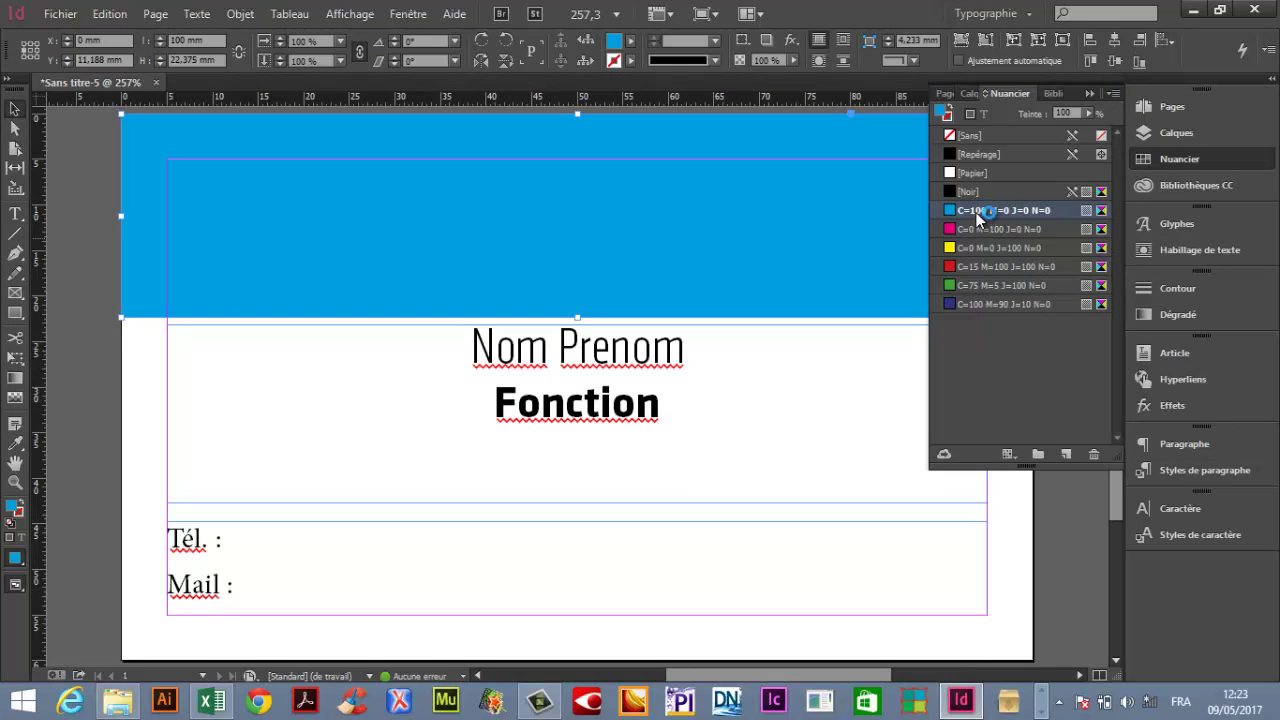
{"action": "left_click", "coordinate": [980, 290]}
{"action": "key", "text": "Tab"}
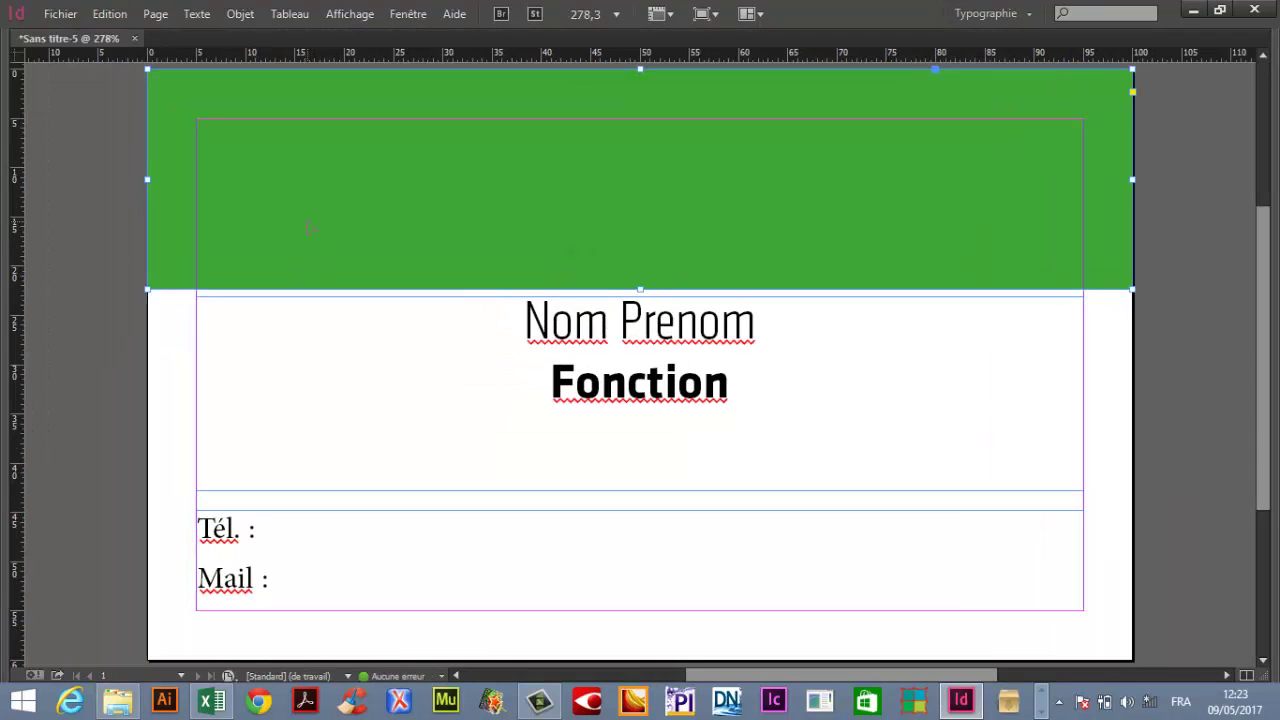
Send the coloured band to the back, behind the graphic frame
{"action": "right_click", "coordinate": [562, 92]}
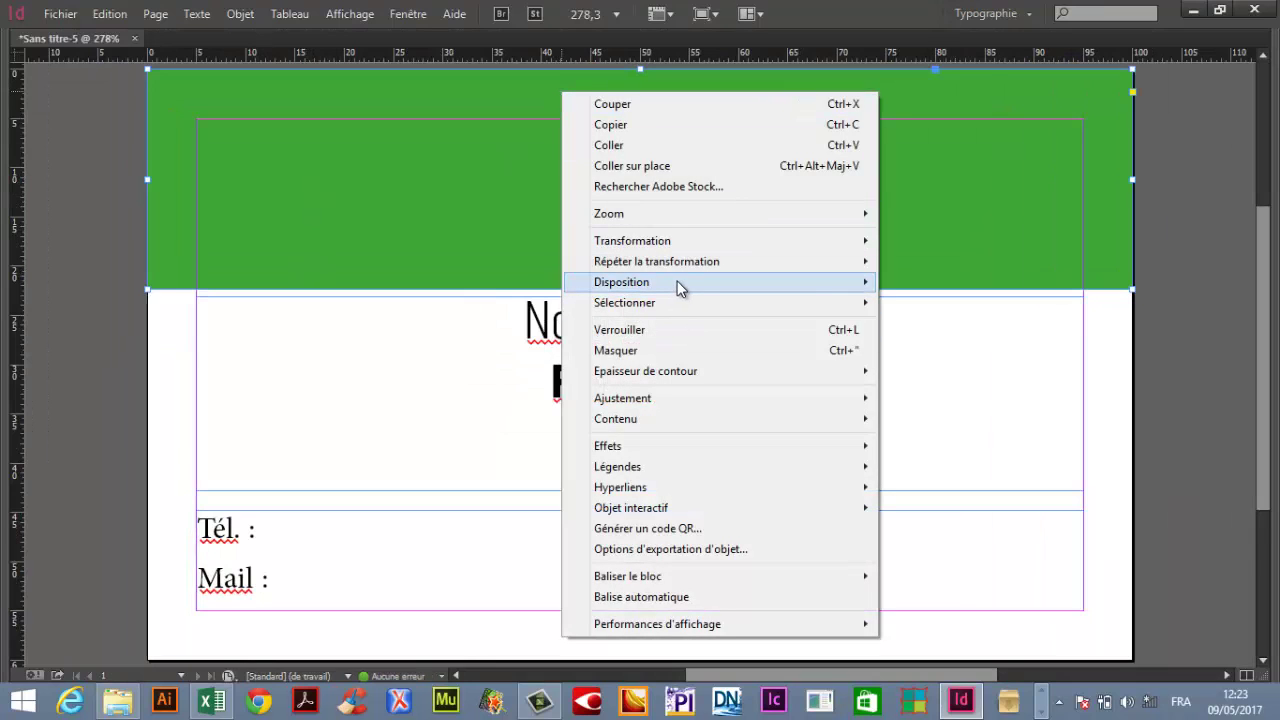
{"action": "mouse_move", "coordinate": [680, 284]}
{"action": "left_click", "coordinate": [955, 304]}
Nudge the name and function text frame slightly down from the band, checking it in preview mode, and deselect it
{"action": "left_click", "coordinate": [1074, 365]}
{"action": "key", "text": "Tab"}
{"action": "key", "text": "w"}
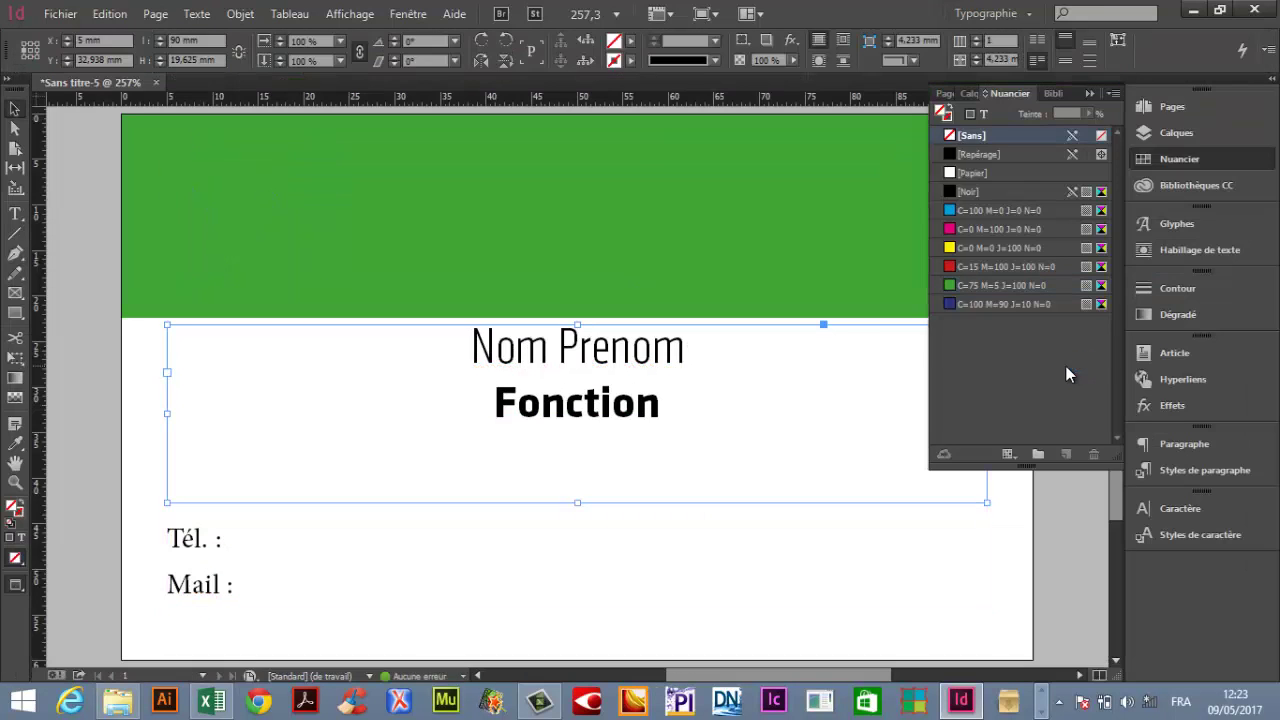
{"action": "key", "text": "Tab"}
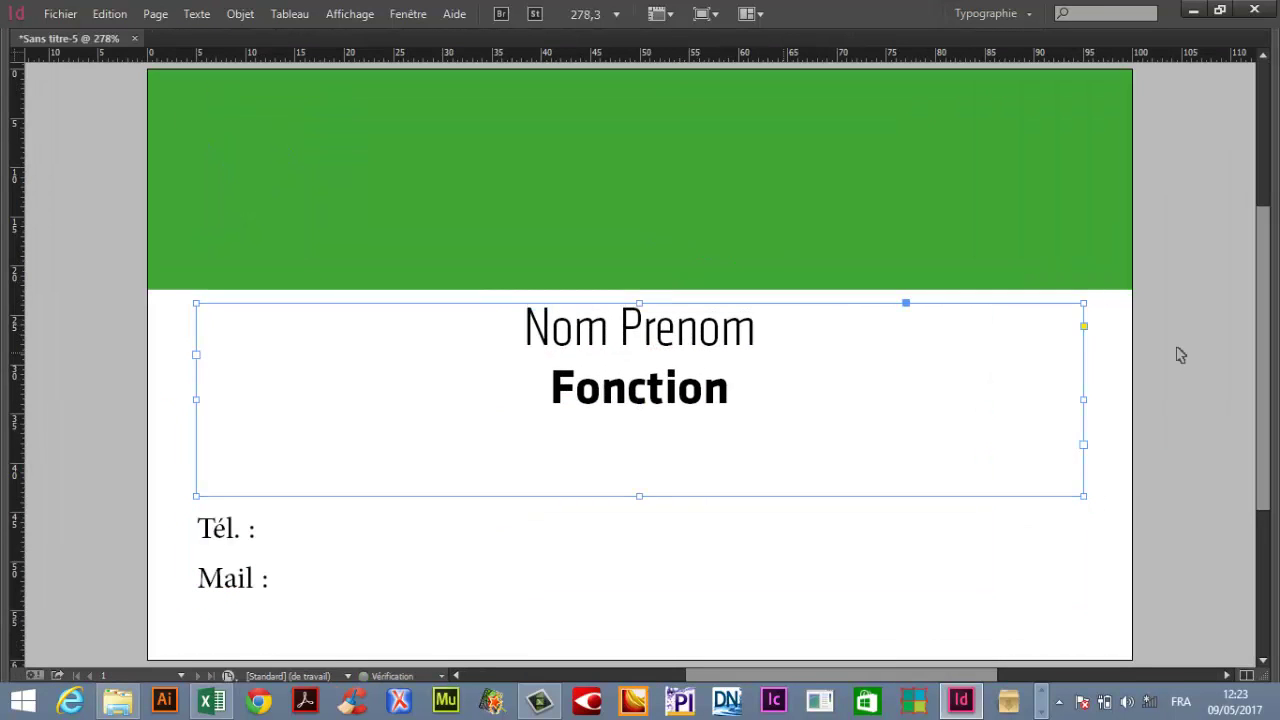
{"action": "left_click", "coordinate": [1180, 352]}
{"action": "key", "text": "Tab"}
Fill the band with cyan C=100 M=0 J=0 N=0 and the graphic frame with yellow C=0 M=0 J=100 N=0
{"action": "left_click", "coordinate": [810, 138]}
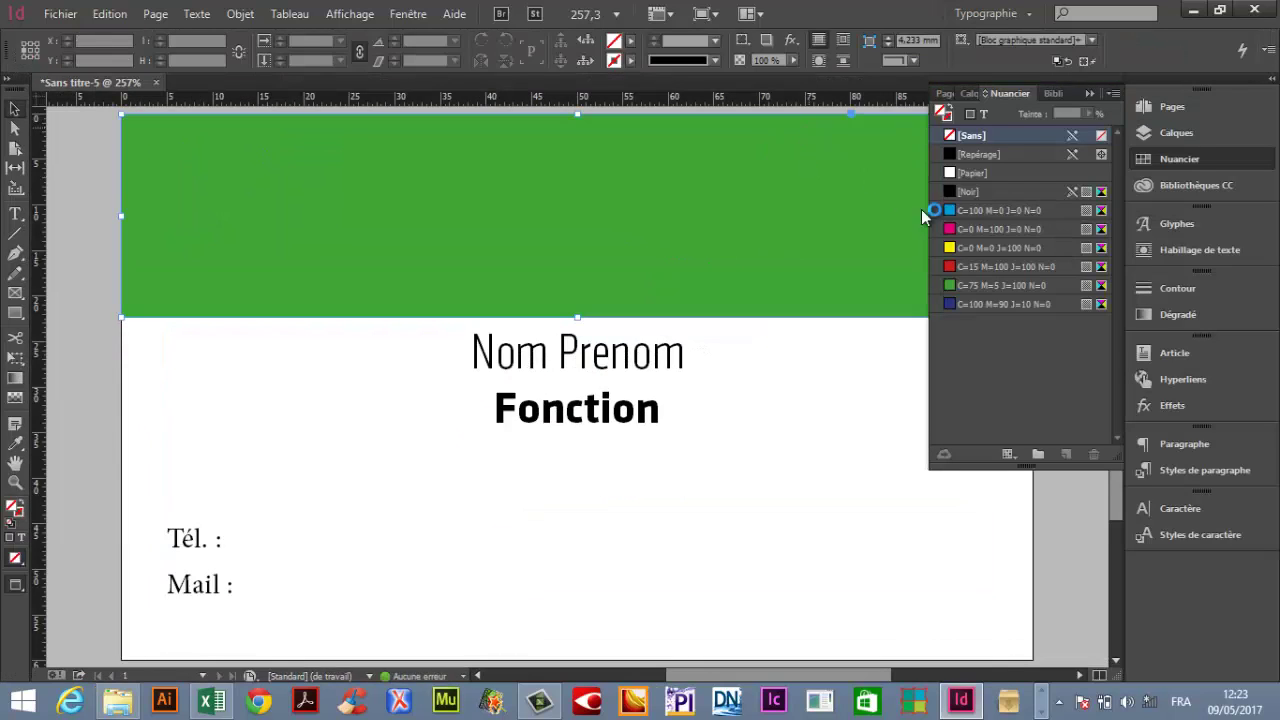
{"action": "left_click", "coordinate": [1000, 210]}
{"action": "left_click_drag", "start_coordinate": [167, 158], "coordinate": [299, 317]}
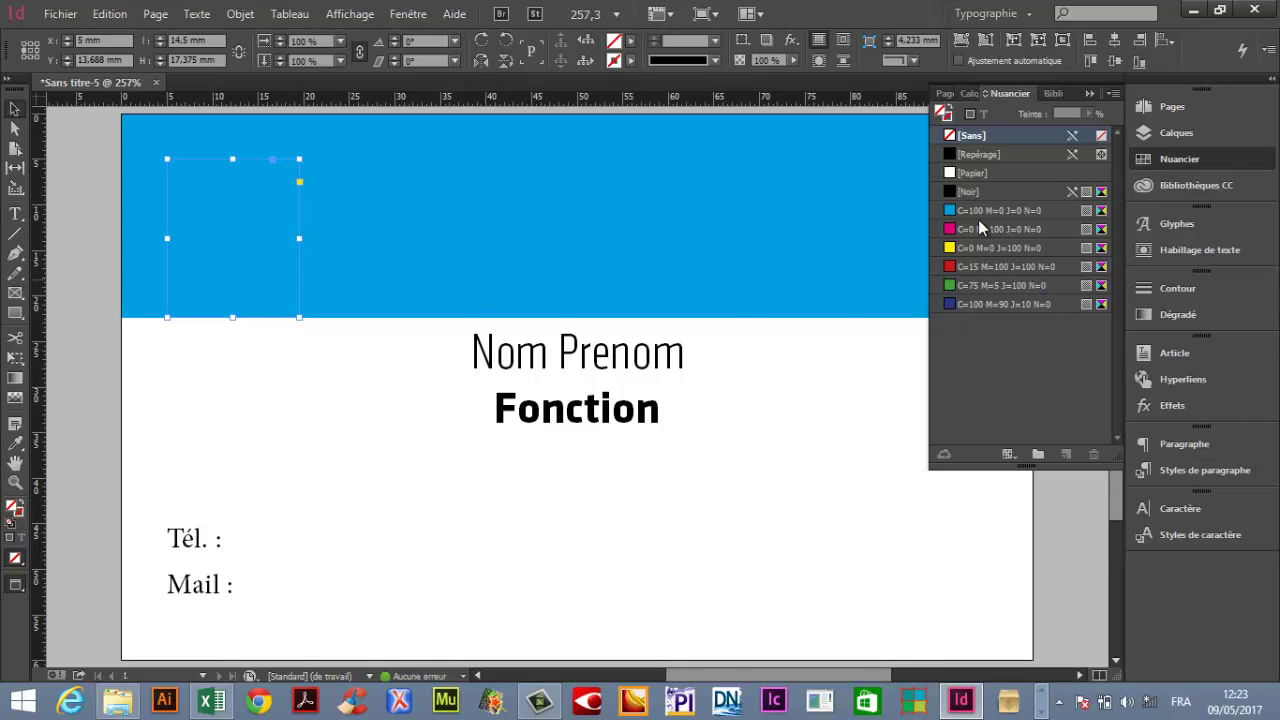
{"action": "left_click", "coordinate": [980, 247]}
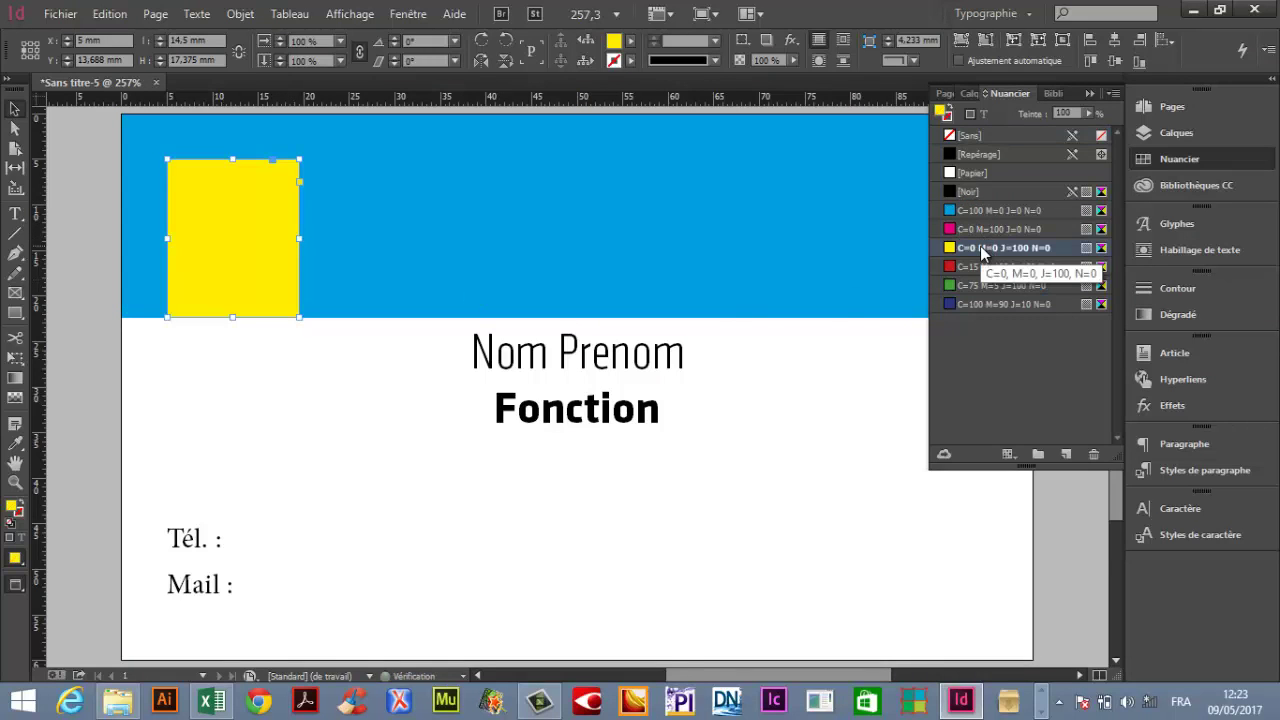
{"action": "left_click", "coordinate": [937, 496]}
{"action": "key", "text": "Tab"}
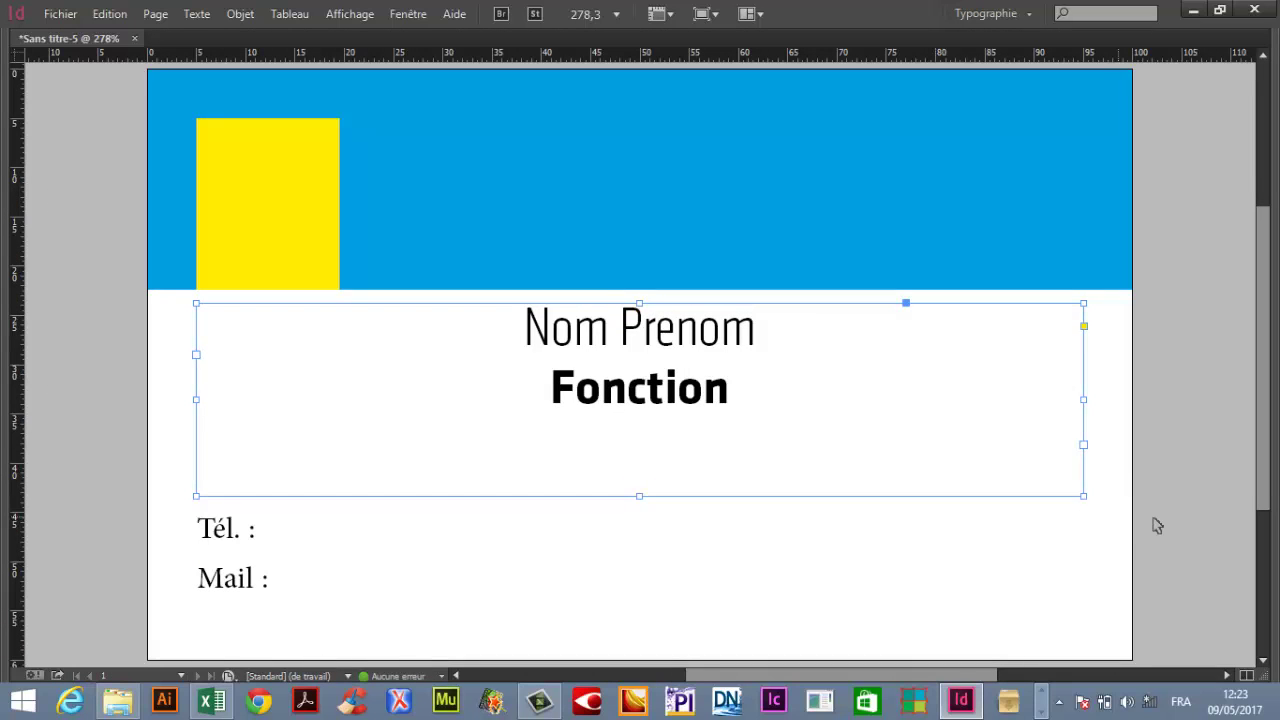
{"action": "left_click", "coordinate": [1151, 523]}
{"action": "key", "text": "Tab"}
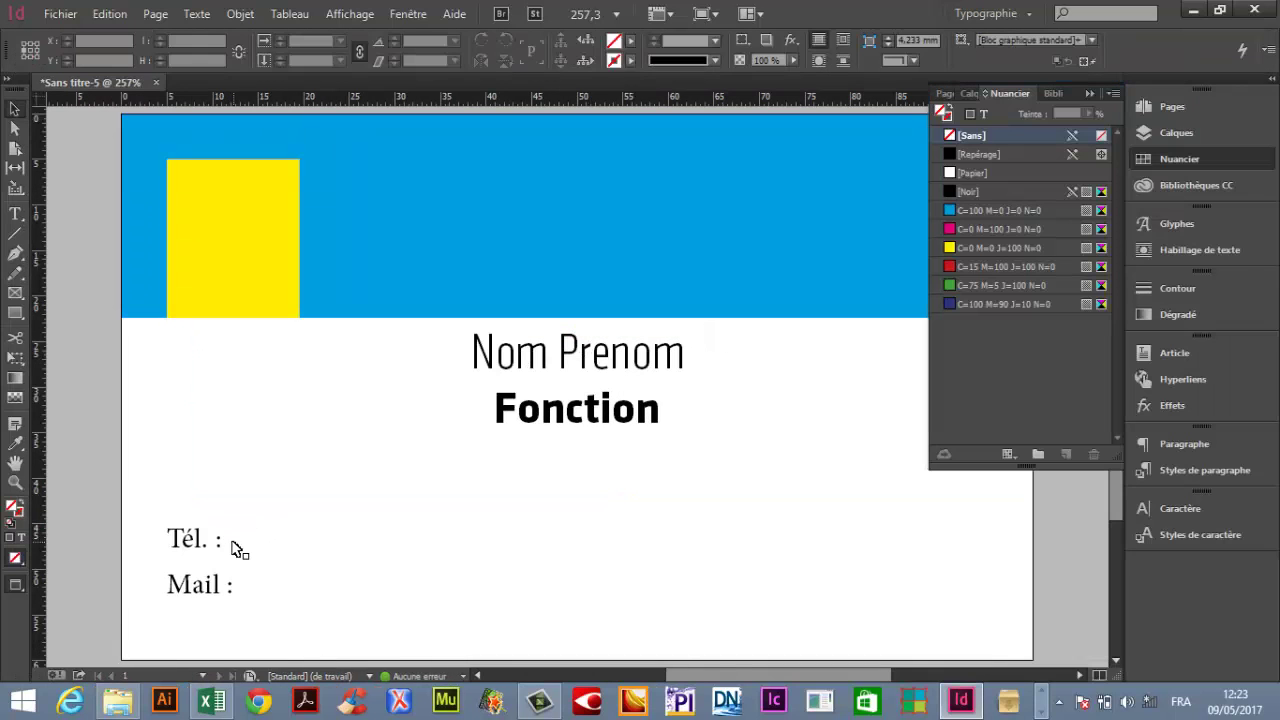
Set the Tél. and Mail lines in Klavika CH Light Condensed and reduce their font size slightly
{"action": "double_click", "coordinate": [237, 538]}
{"action": "key", "text": "ctrl+a"}
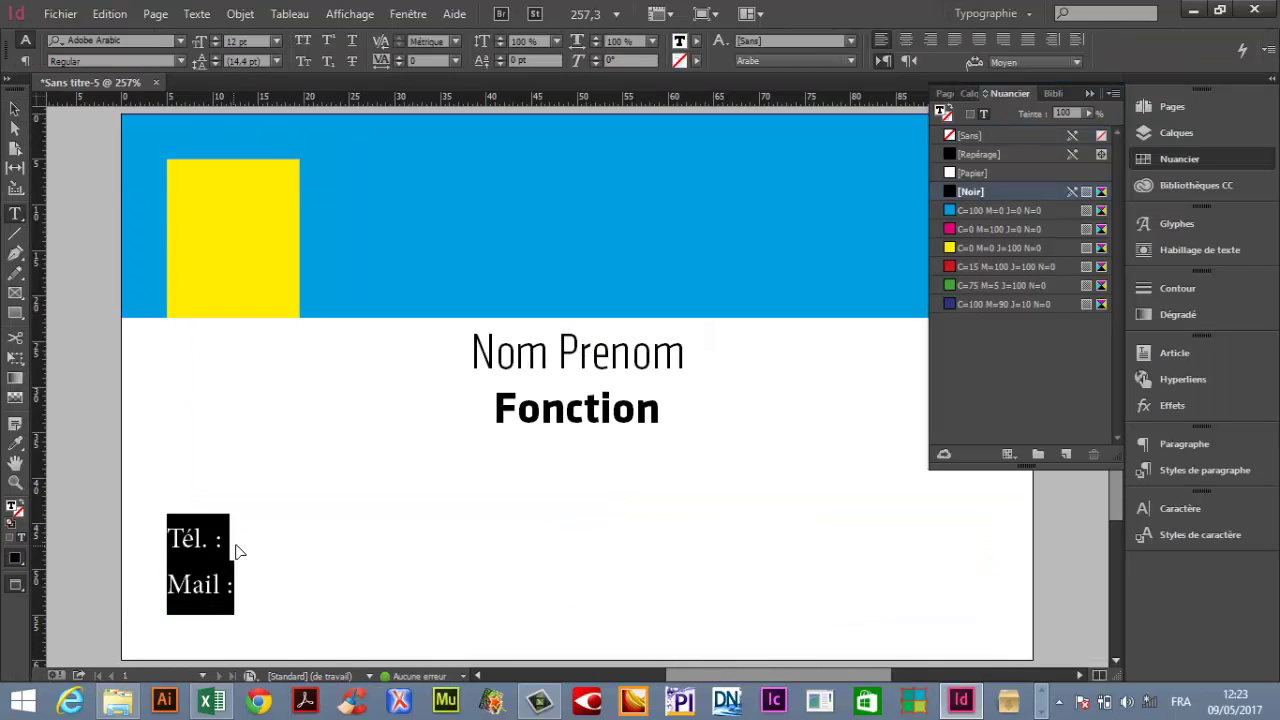
{"action": "left_click", "coordinate": [181, 40]}
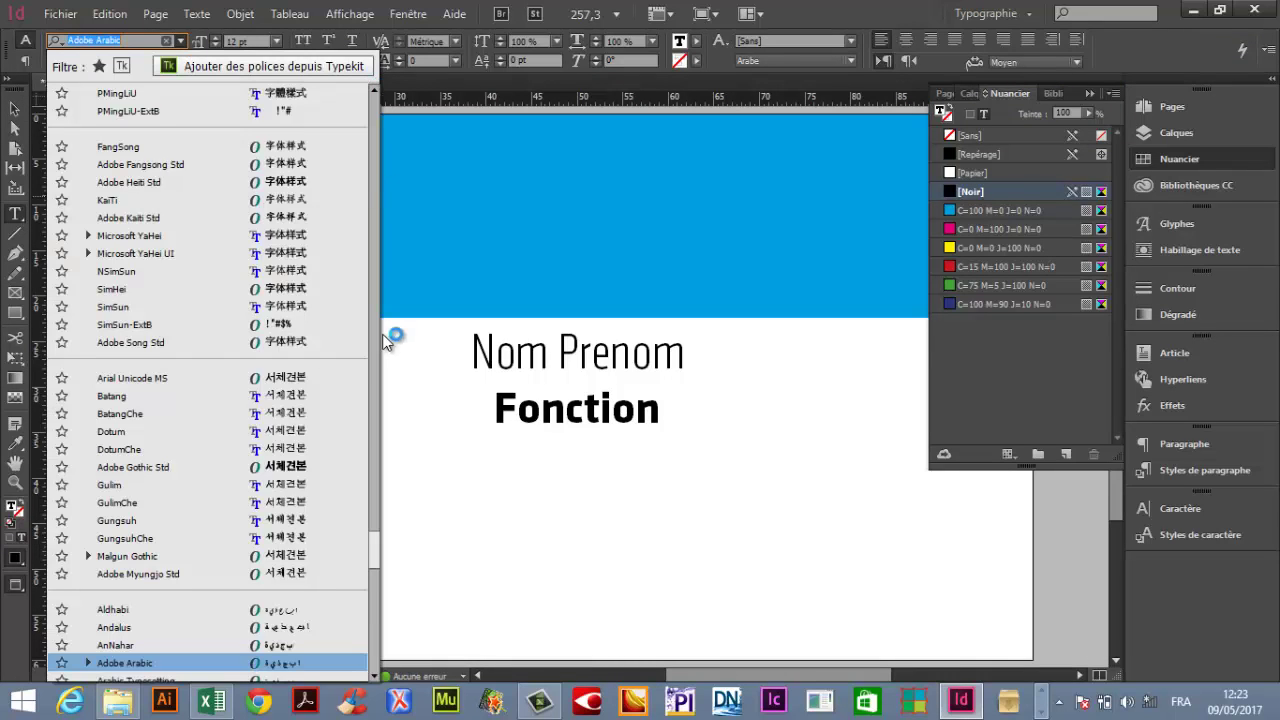
{"action": "left_click_drag", "start_coordinate": [375, 556], "coordinate": [391, 167]}
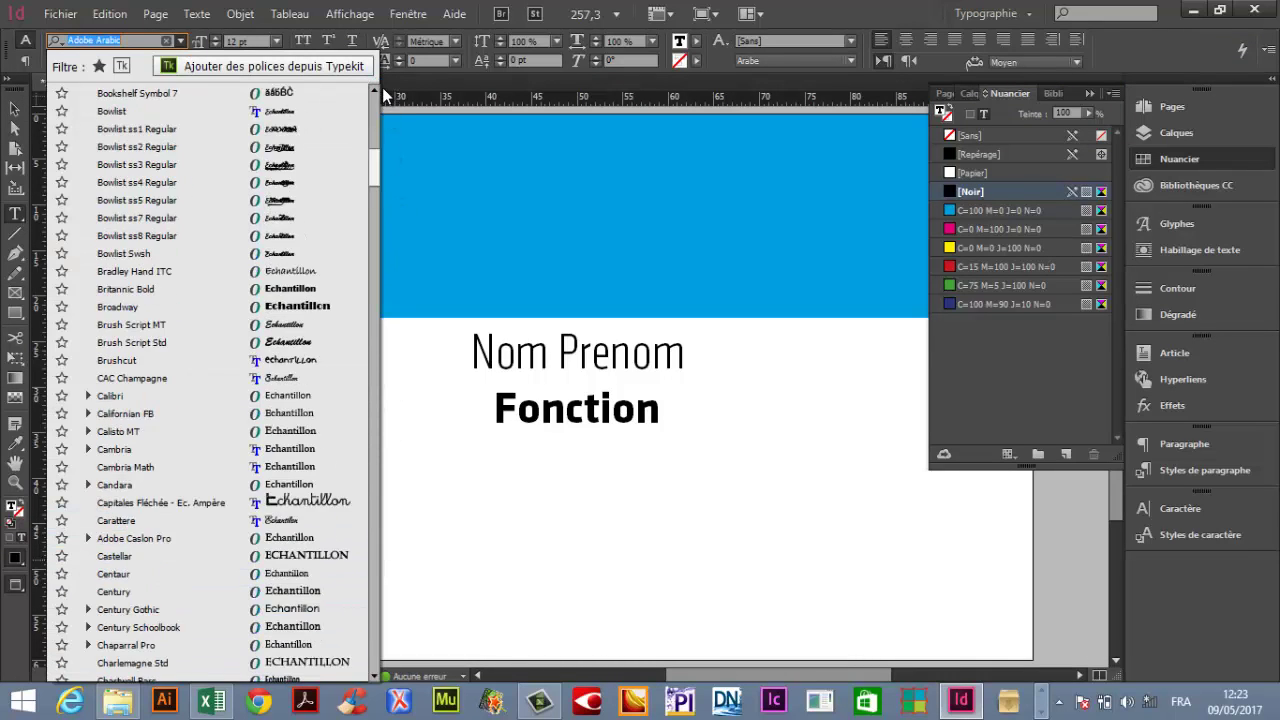
{"action": "left_click", "coordinate": [165, 92]}
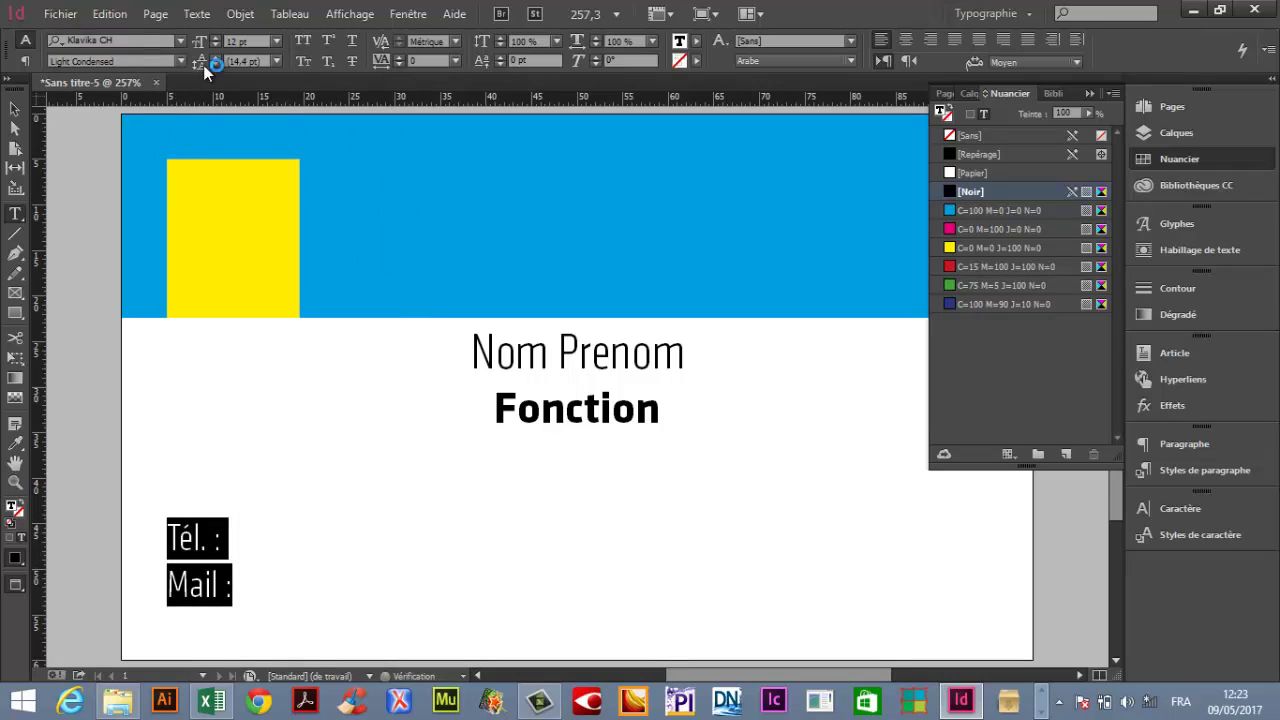
{"action": "left_click", "coordinate": [216, 46]}
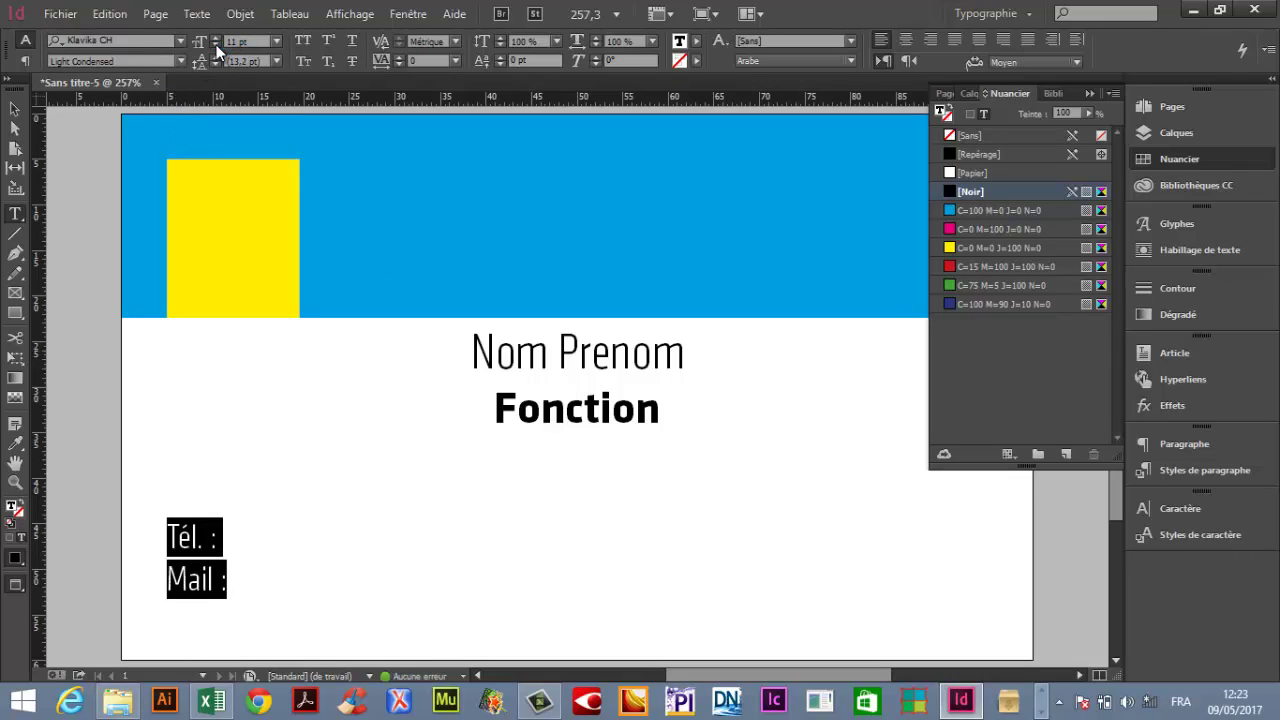
{"action": "left_click", "coordinate": [14, 108]}
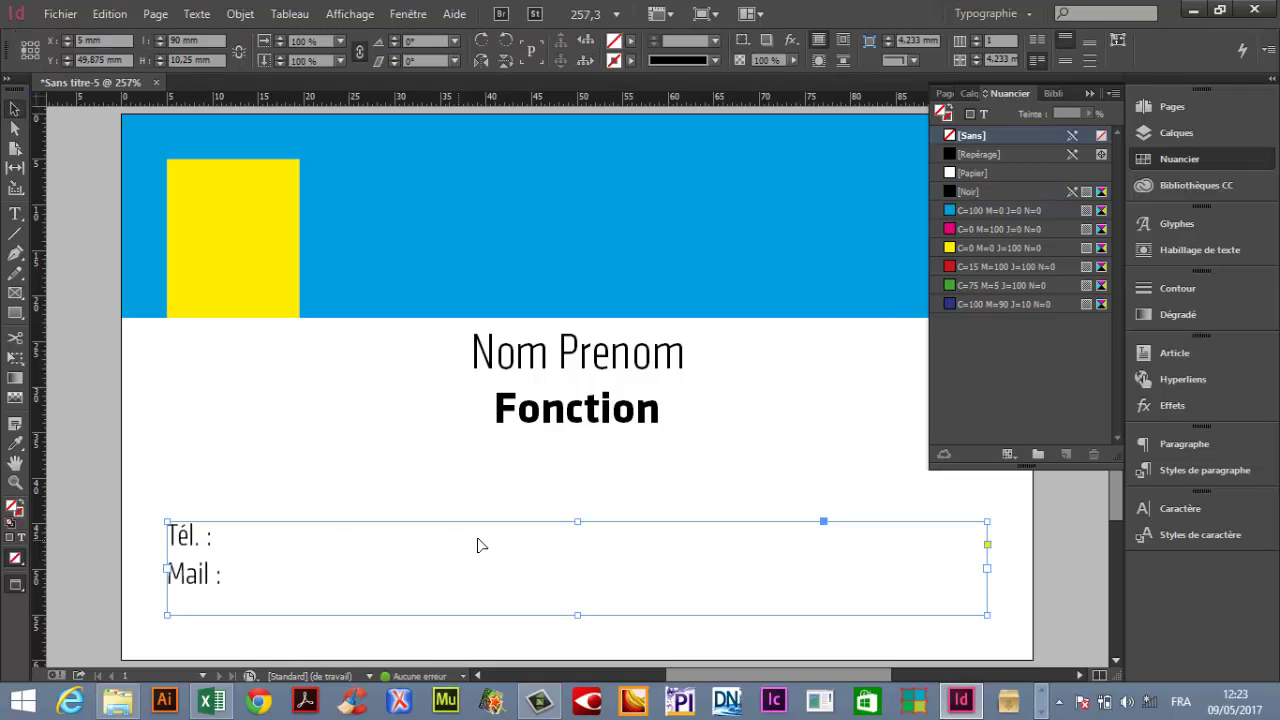
Shorten the Tél./Mail text frame by lowering its upper edge so the frame closely fits its two lines
{"action": "key", "text": "w"}
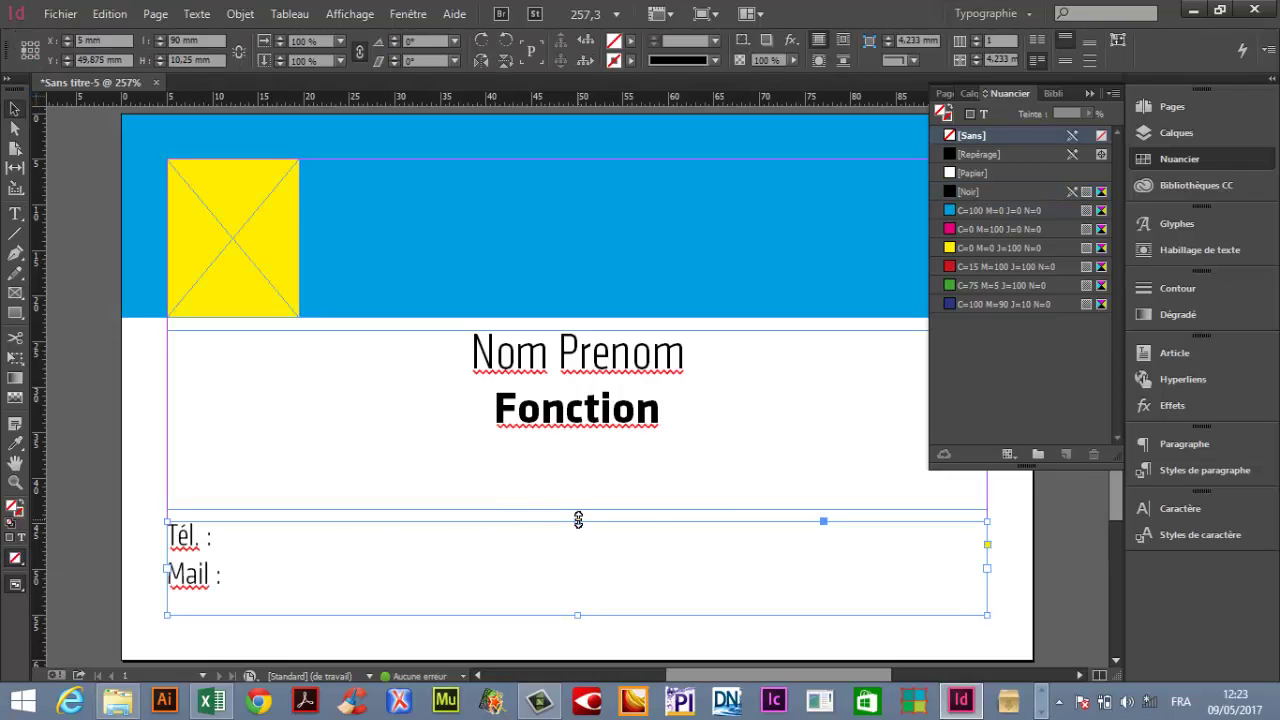
{"action": "left_click_drag", "start_coordinate": [578, 520], "coordinate": [566, 547]}
{"action": "left_click", "coordinate": [392, 530]}
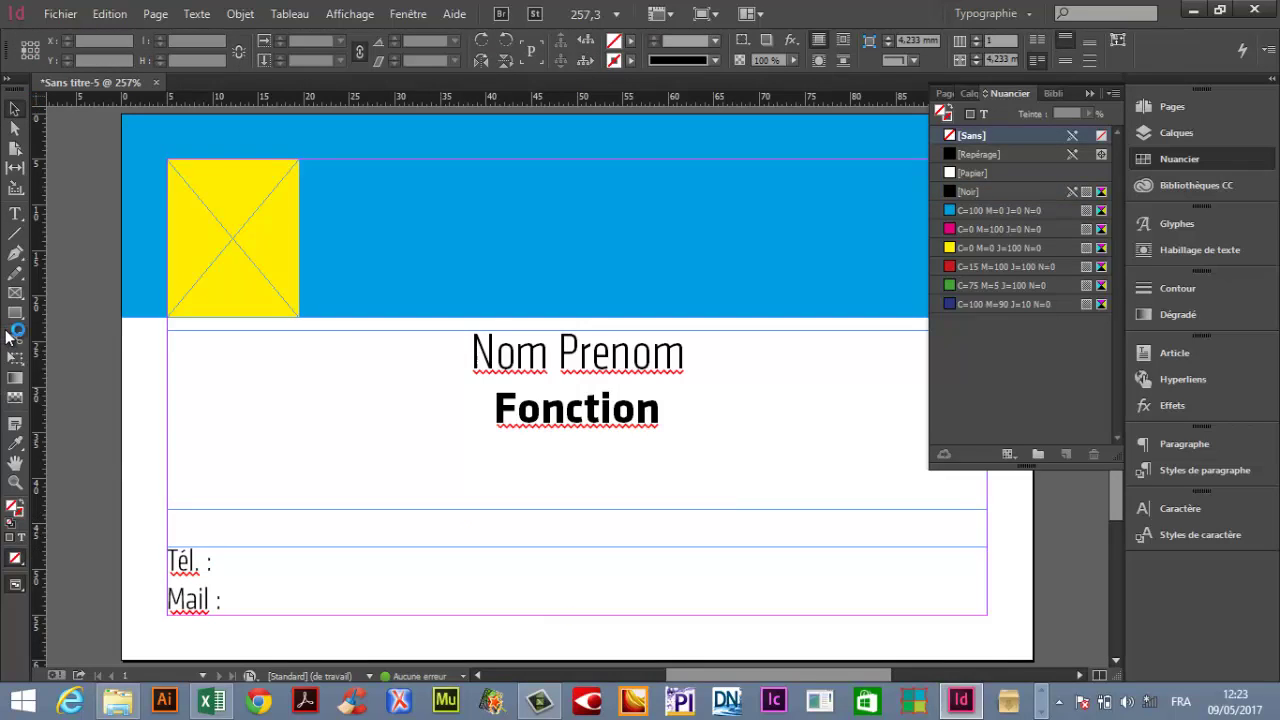
Draw a 100 mm horizontal line across the card just above the Tél./Mail frame, with a 0.5 pt [Noir] stroke
{"action": "key", "text": "backslash"}
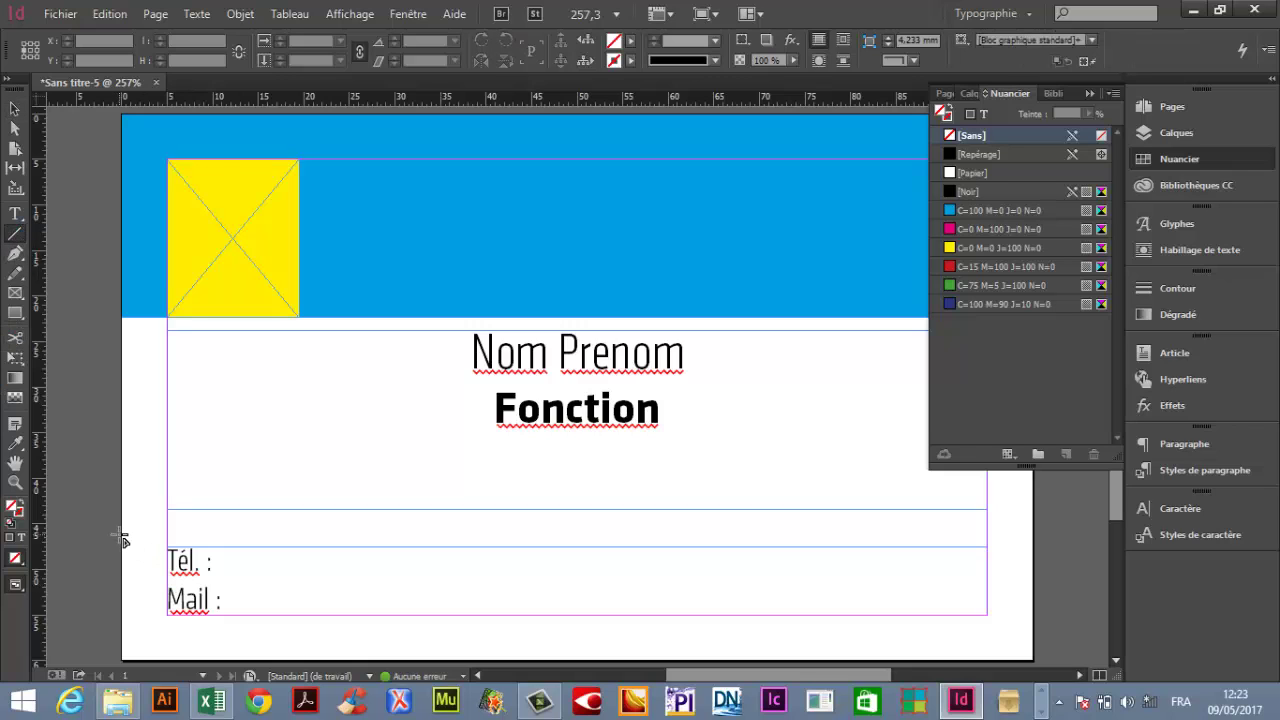
{"action": "left_click_drag", "start_coordinate": [121, 538], "coordinate": [1033, 533]}
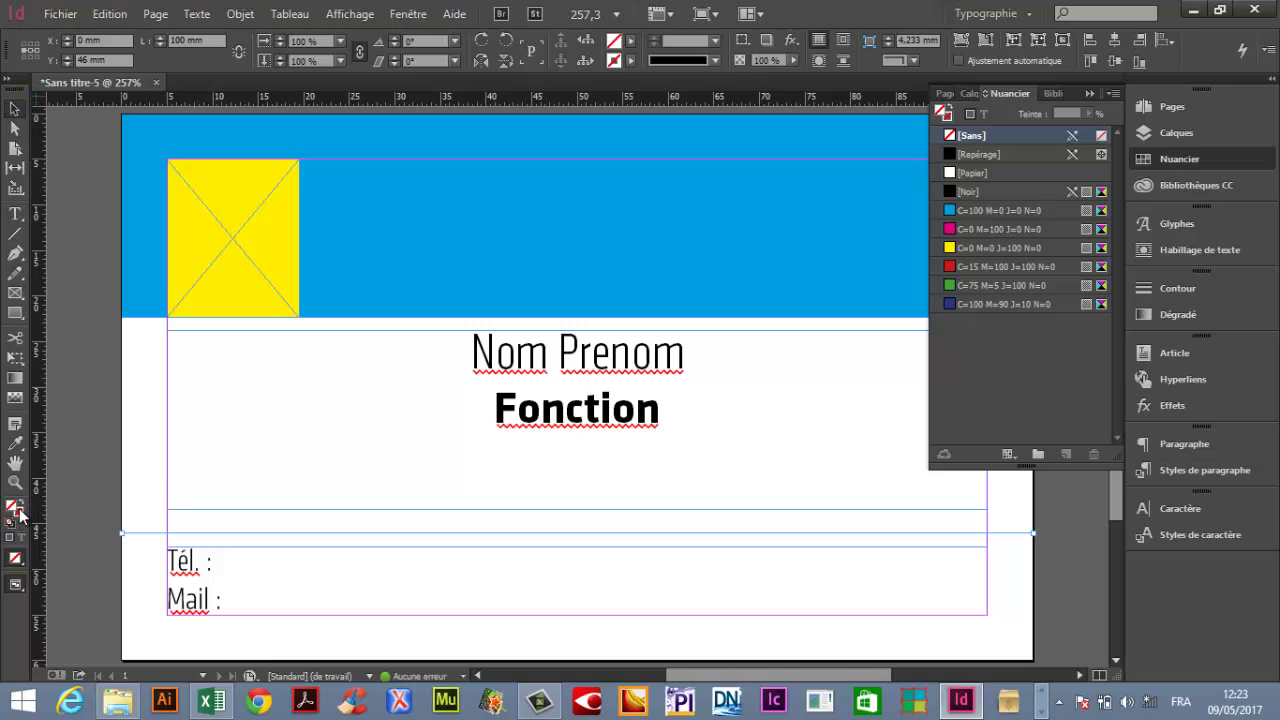
{"action": "left_click", "coordinate": [20, 514]}
{"action": "left_click", "coordinate": [995, 192]}
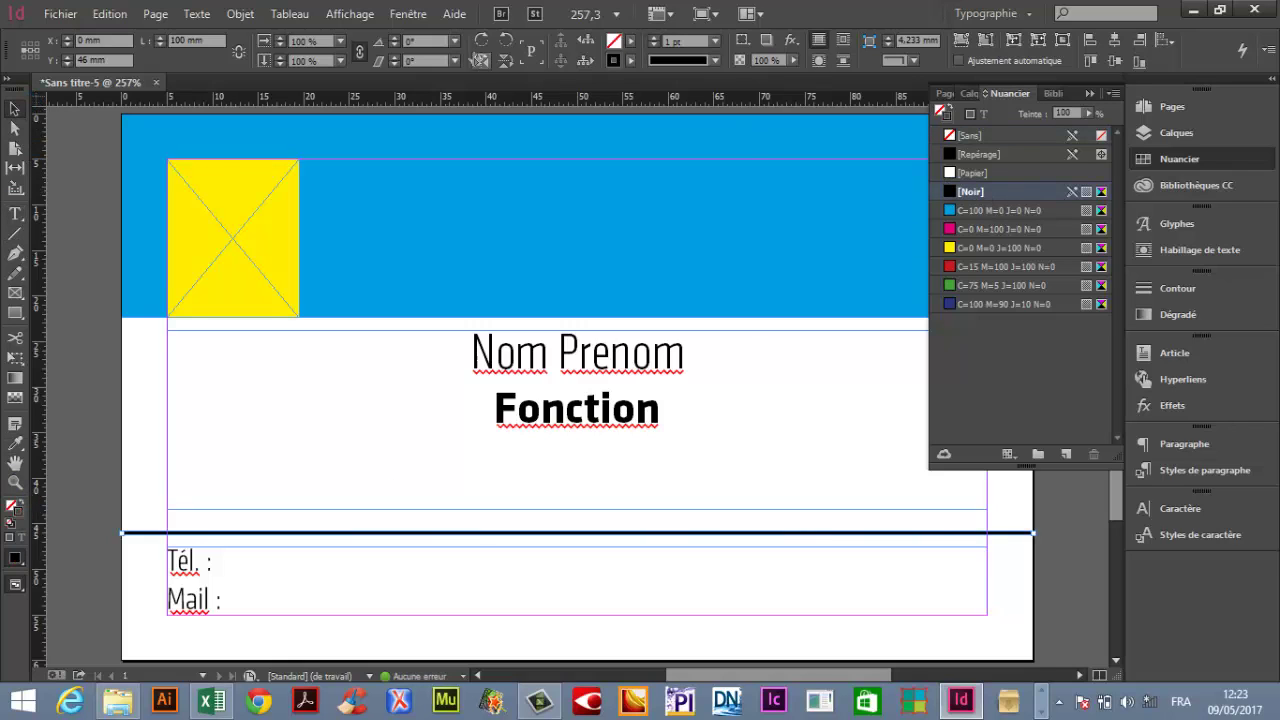
{"action": "left_click", "coordinate": [717, 41]}
{"action": "left_click", "coordinate": [706, 95]}
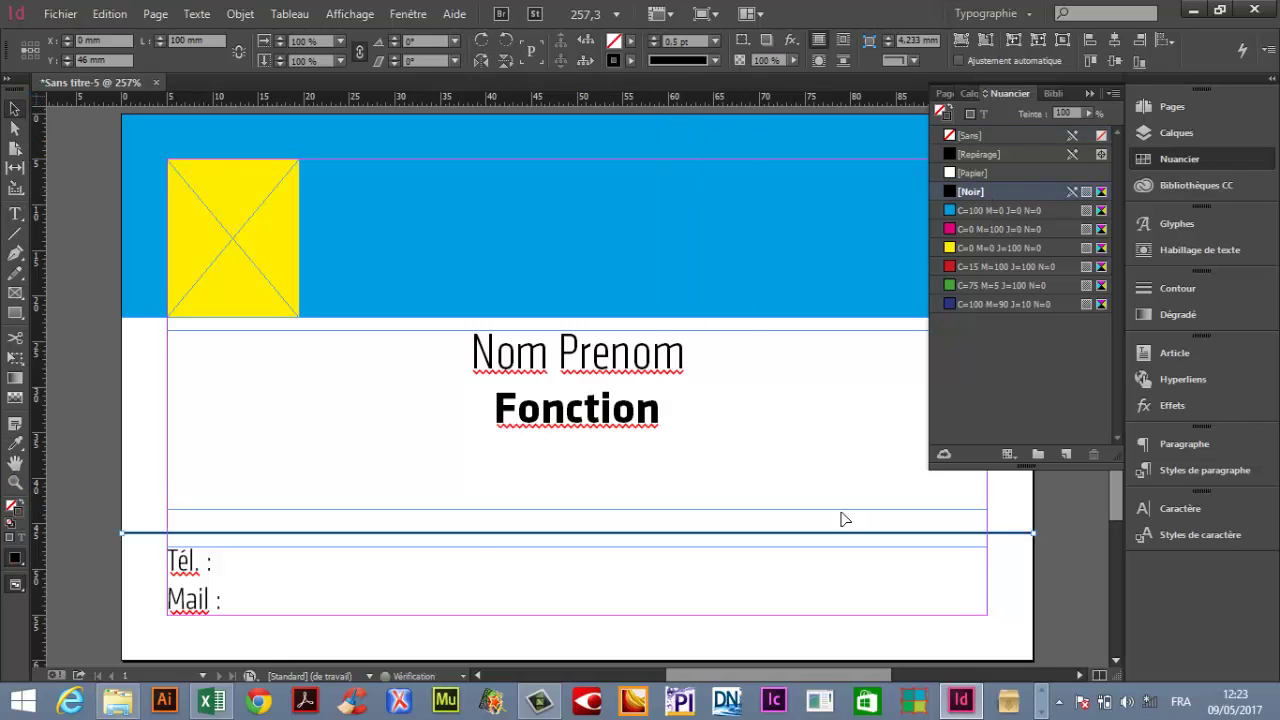
{"action": "left_click", "coordinate": [1063, 537]}
{"action": "key", "text": "Tab"}
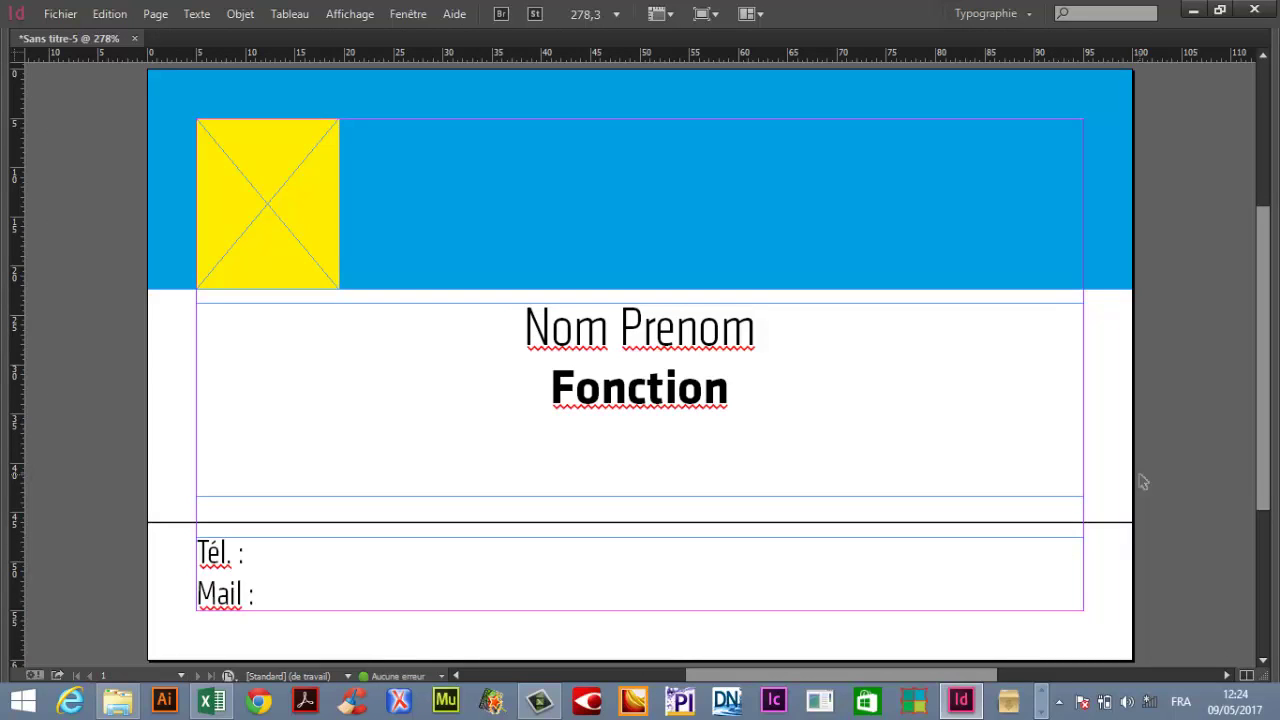
Move the name and function text frame a little lower between the band and the separator line, and preview the card
{"action": "key", "text": "w"}
{"action": "key", "text": "F5"}
{"action": "key", "text": "Tab"}
{"action": "key", "text": "Tab"}
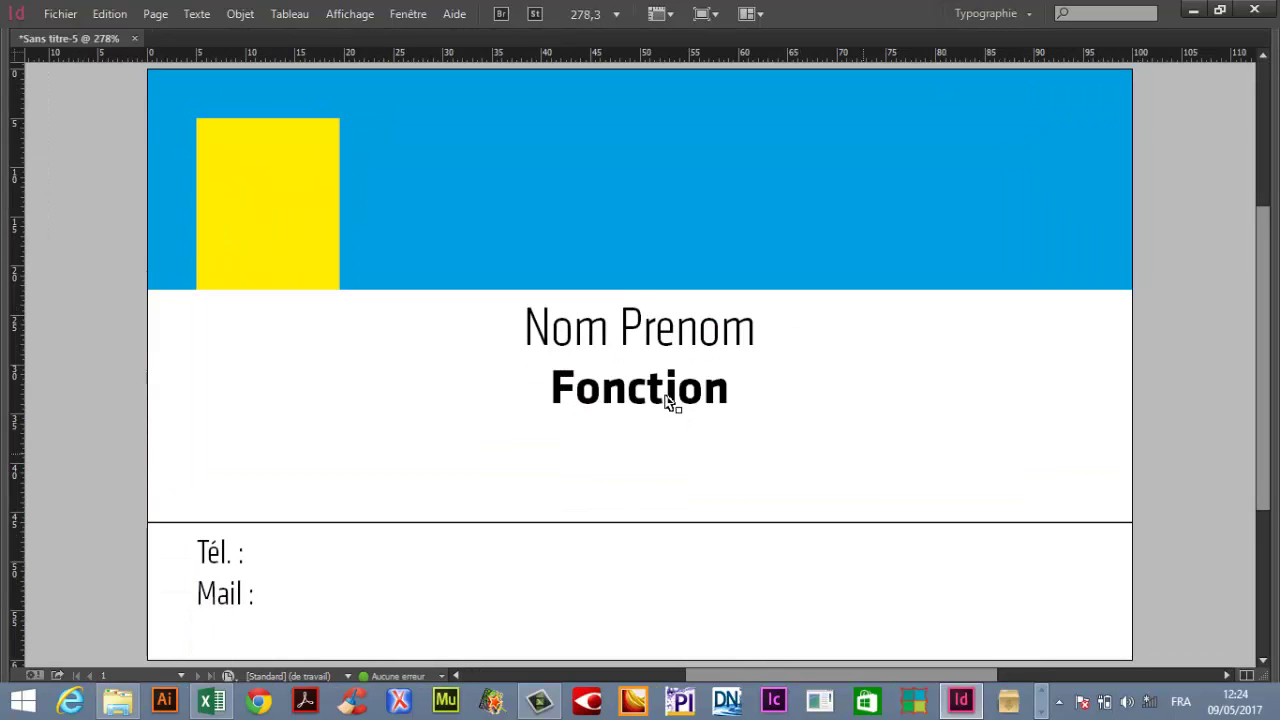
{"action": "left_click", "coordinate": [668, 400]}
{"action": "left_click_drag", "start_coordinate": [731, 391], "coordinate": [720, 402]}
{"action": "key", "text": "w"}
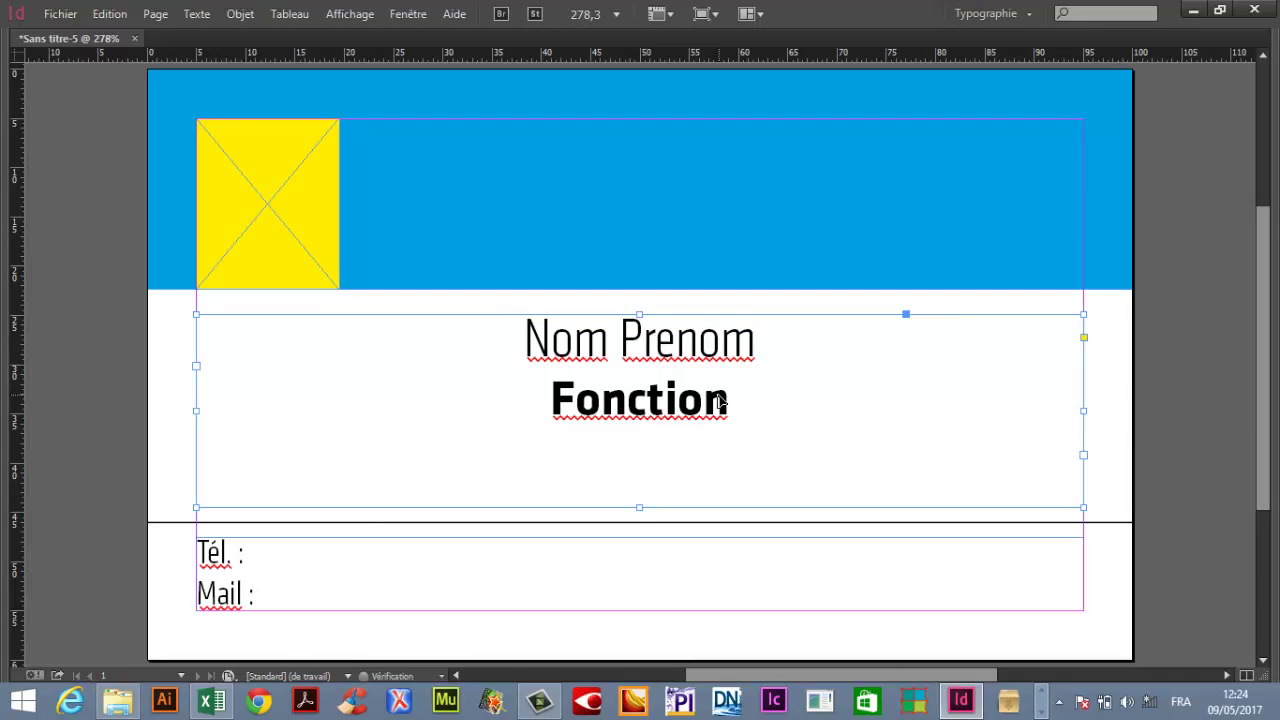
{"action": "key", "text": "w"}
{"action": "key", "text": "Tab"}
{"action": "left_click", "coordinate": [1045, 571]}
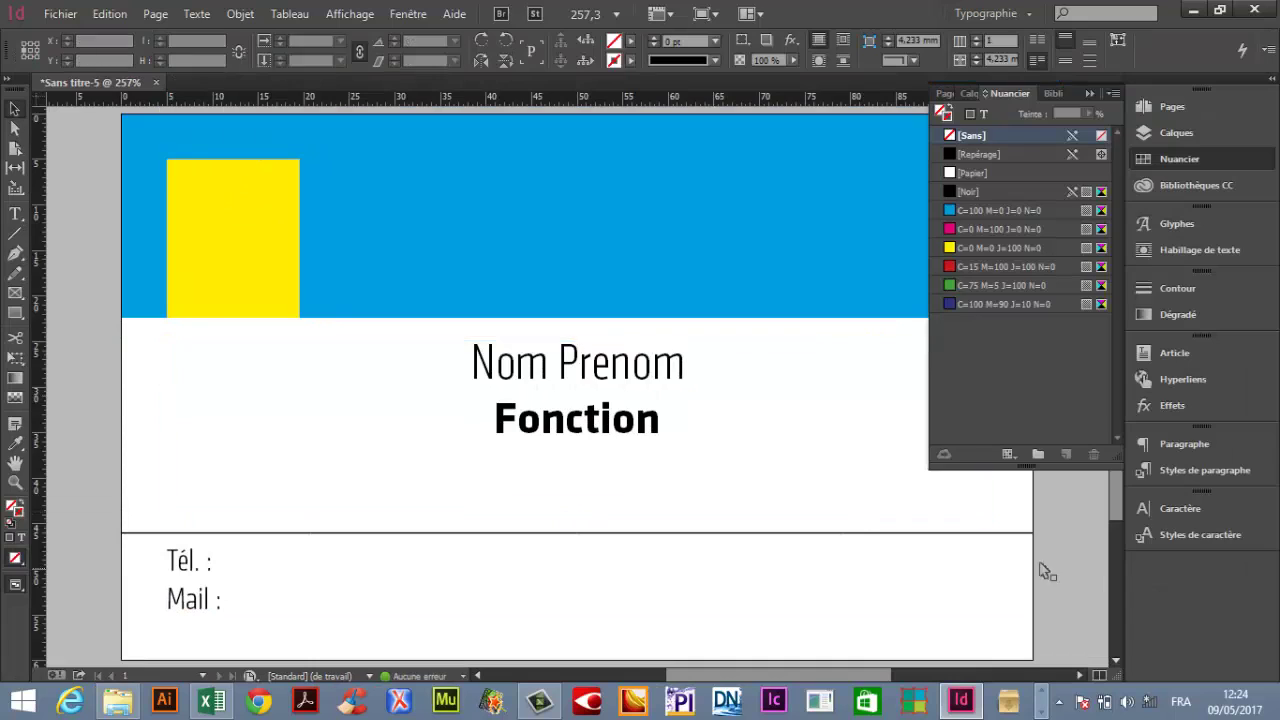
{"action": "key", "text": "Tab"}
{"action": "key", "text": "Tab"}
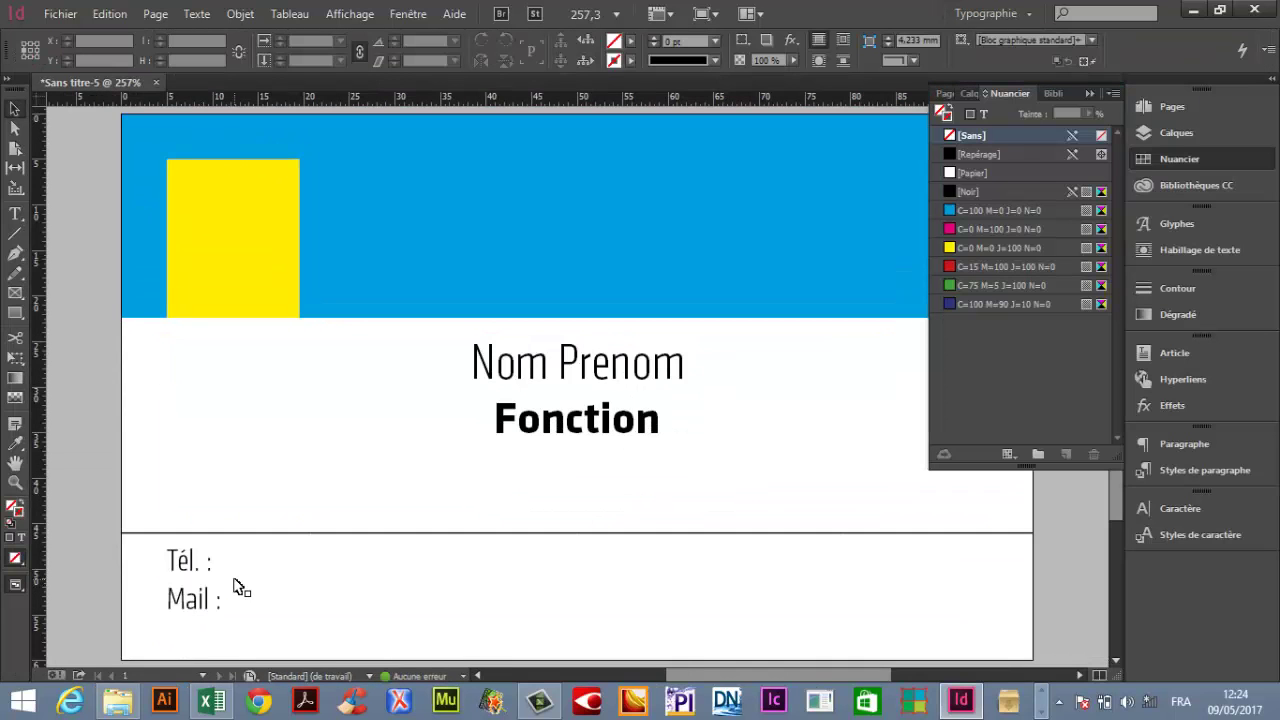
Enlarge the yellow graphic frame from its upper-right corner to about 16 by 19.5 mm and preview the card
{"action": "left_click", "coordinate": [231, 246]}
{"action": "key", "text": "w"}
{"action": "left_click_drag", "start_coordinate": [300, 157], "coordinate": [316, 141]}
{"action": "key", "text": "Tab"}
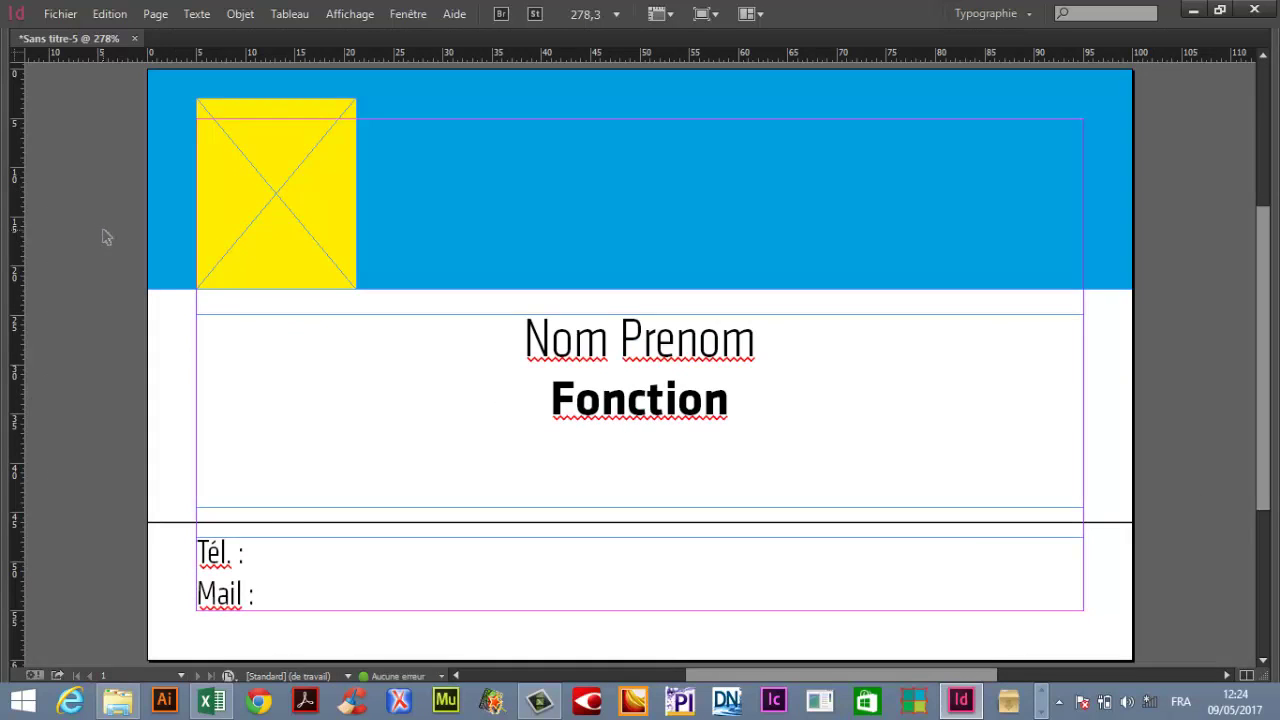
{"action": "key", "text": "w"}
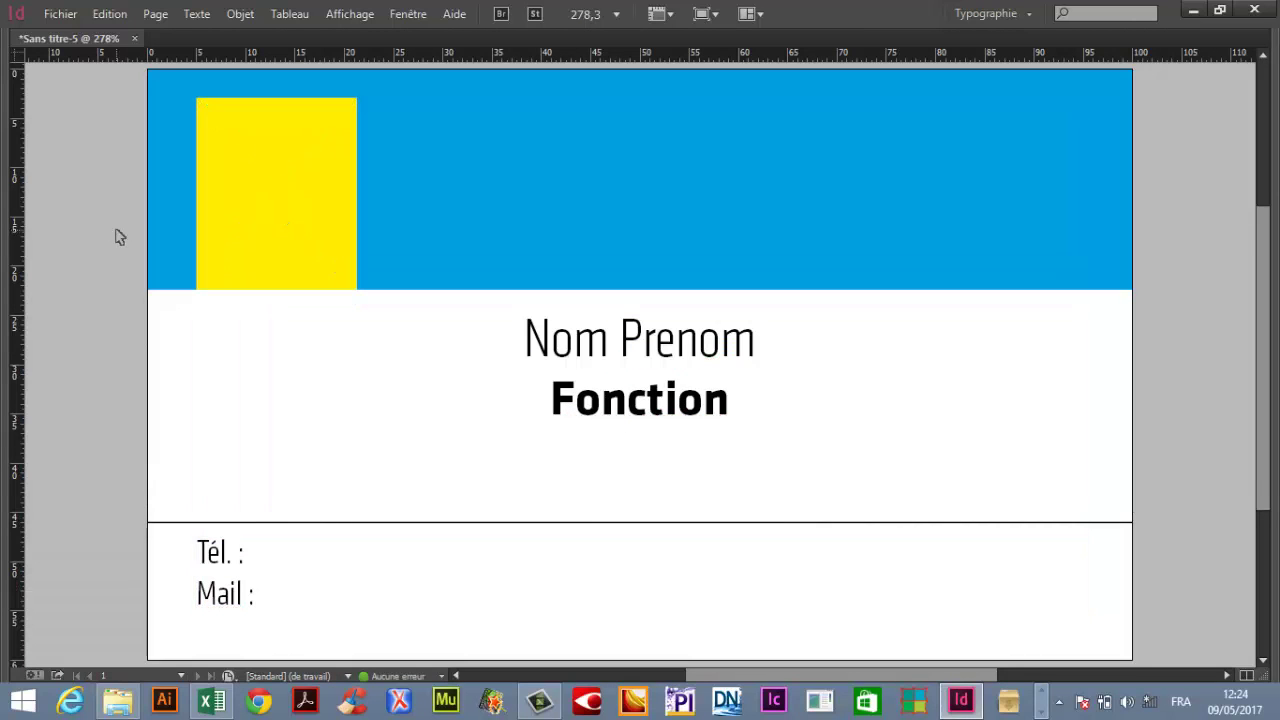
{"action": "key", "text": "Tab"}
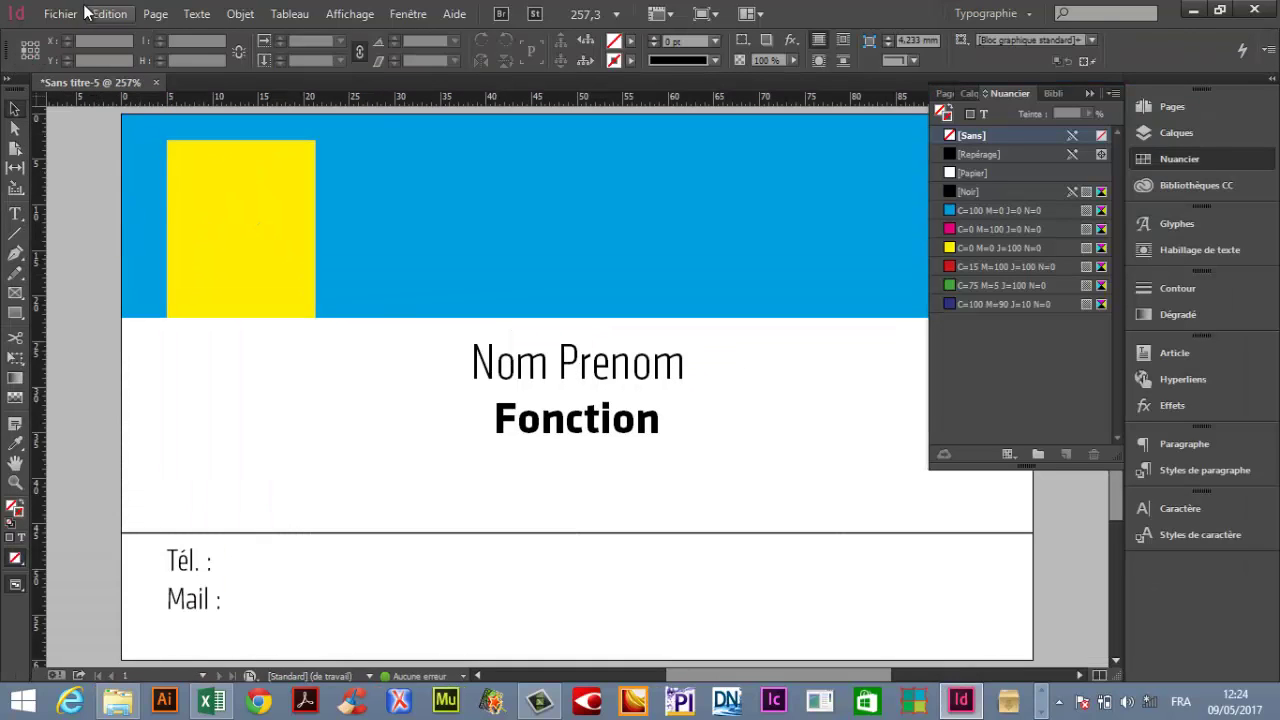
Save the document as Badge.indd in the cartes folder on the Bureau
{"action": "left_click", "coordinate": [60, 14]}
{"action": "left_click", "coordinate": [147, 166]}
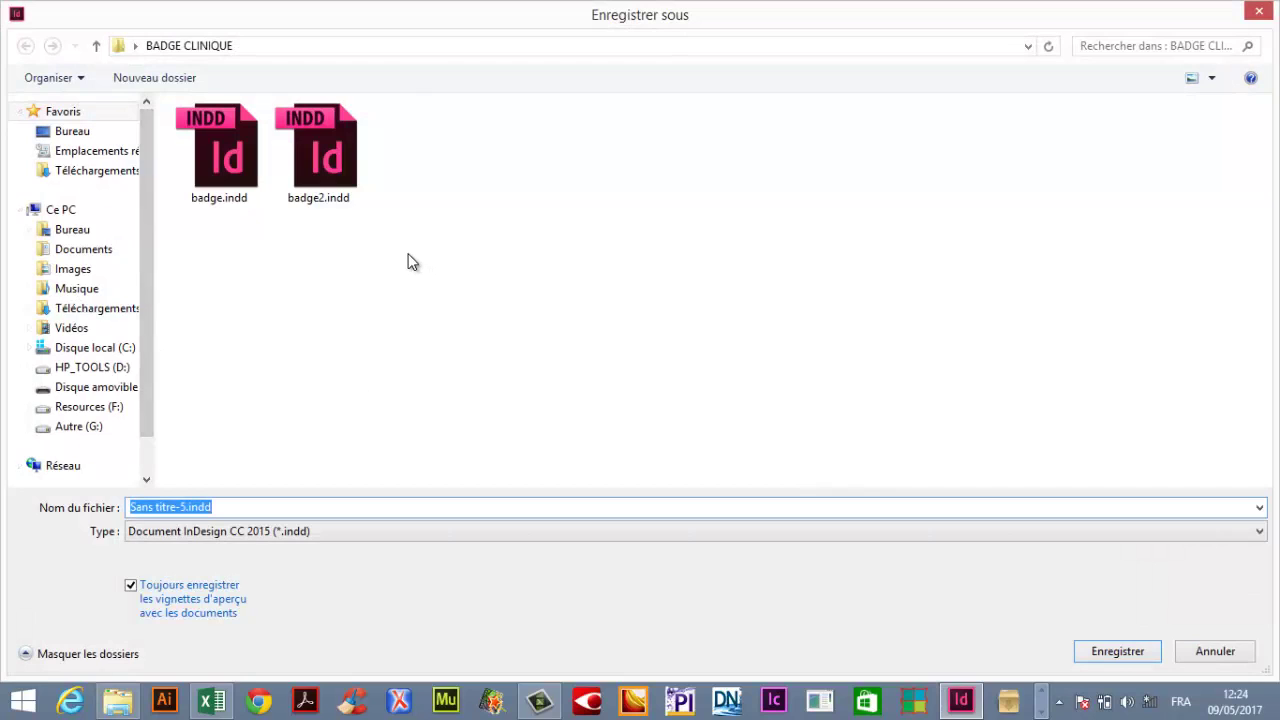
{"action": "left_click", "coordinate": [66, 229]}
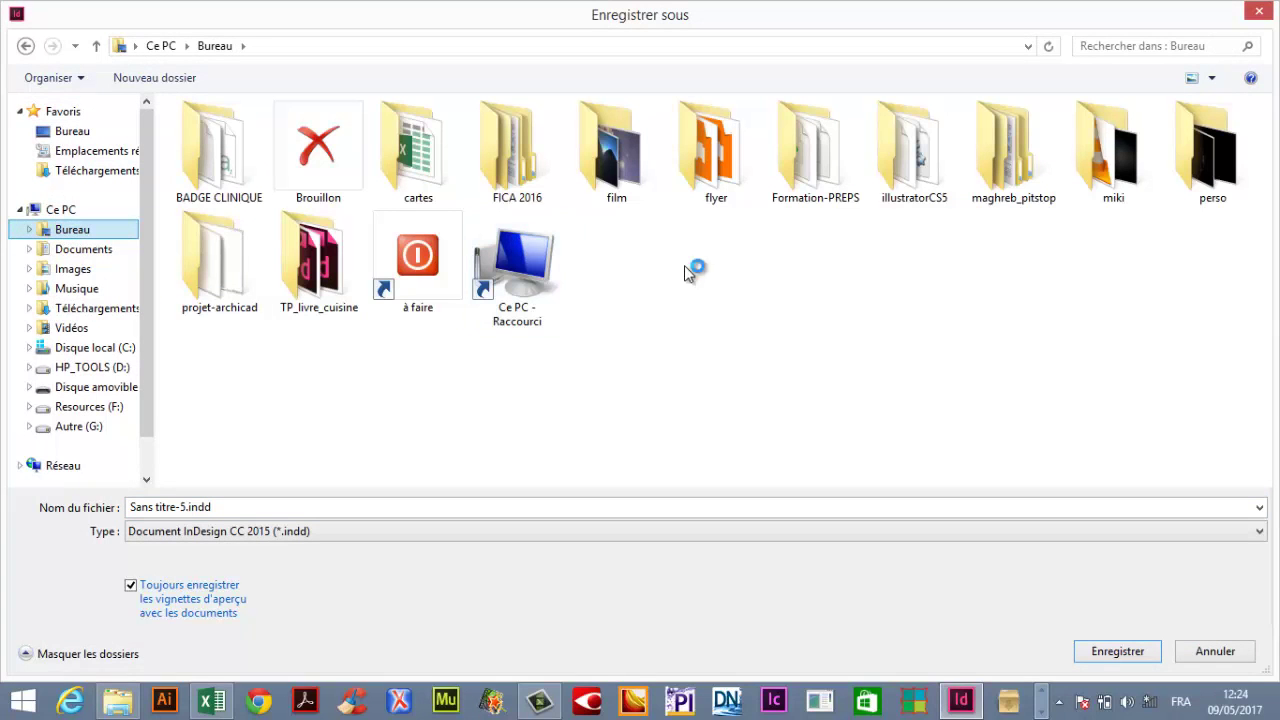
{"action": "left_click", "coordinate": [415, 132]}
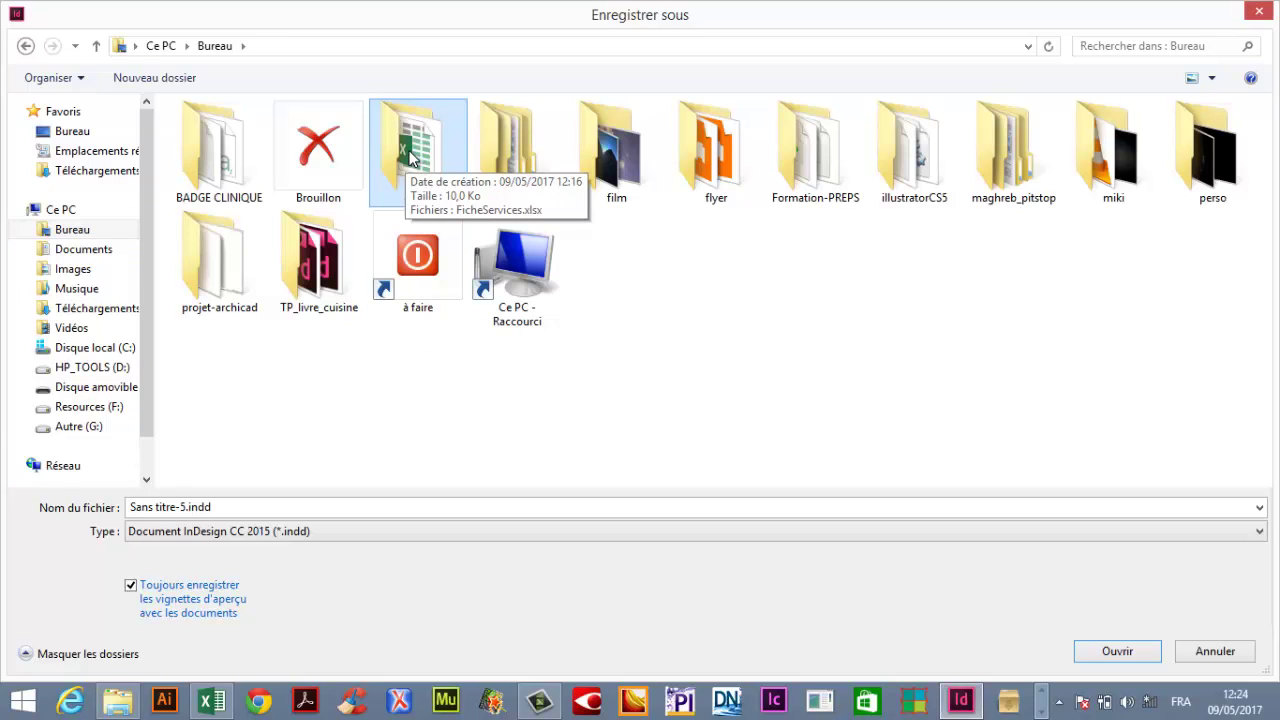
{"action": "double_click", "coordinate": [413, 160]}
{"action": "left_click", "coordinate": [168, 507]}
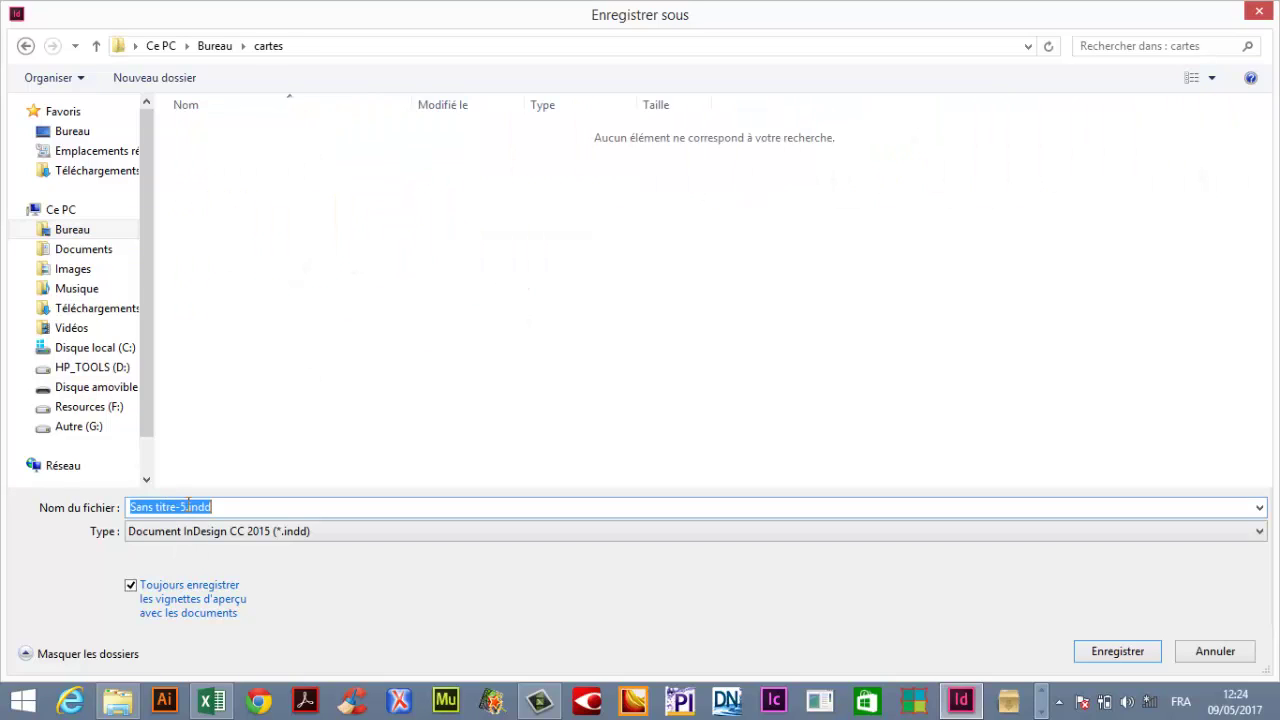
{"action": "left_click", "coordinate": [187, 507]}
{"action": "left_click_drag", "start_coordinate": [187, 507], "coordinate": [110, 497]}
{"action": "type", "text": "B"}
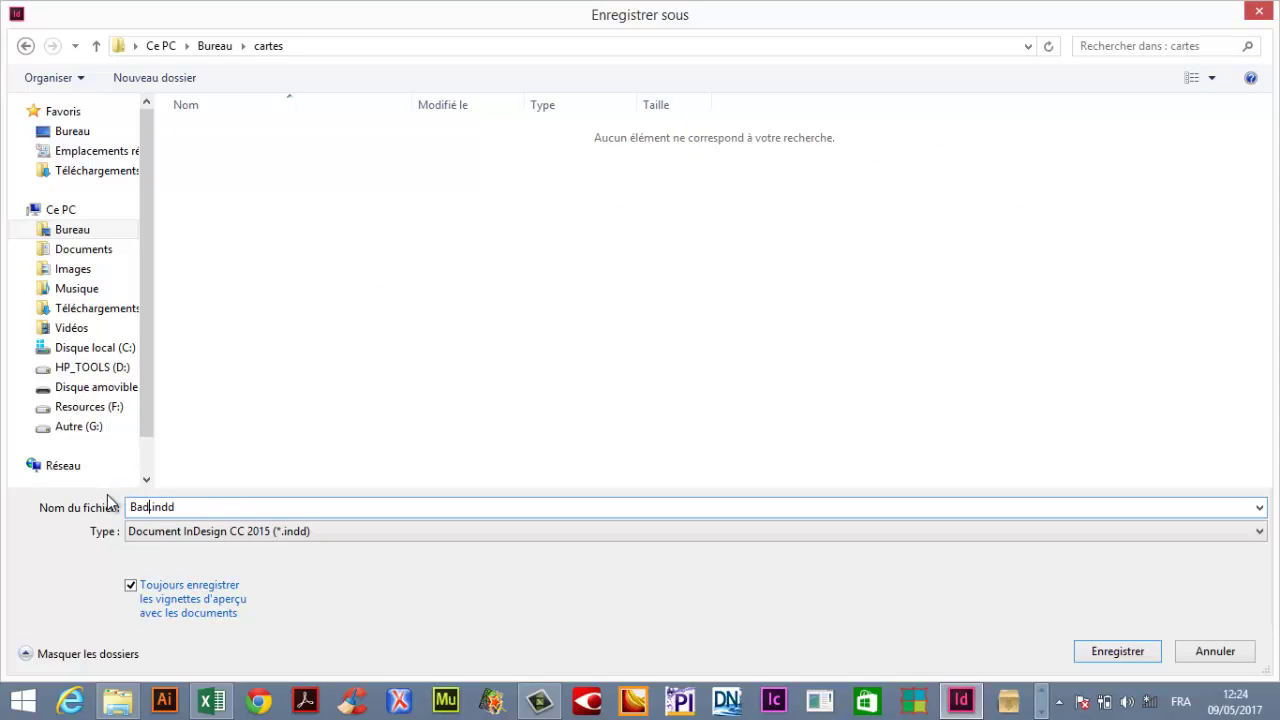
{"action": "type", "text": "adge"}
{"action": "left_click", "coordinate": [1087, 655]}
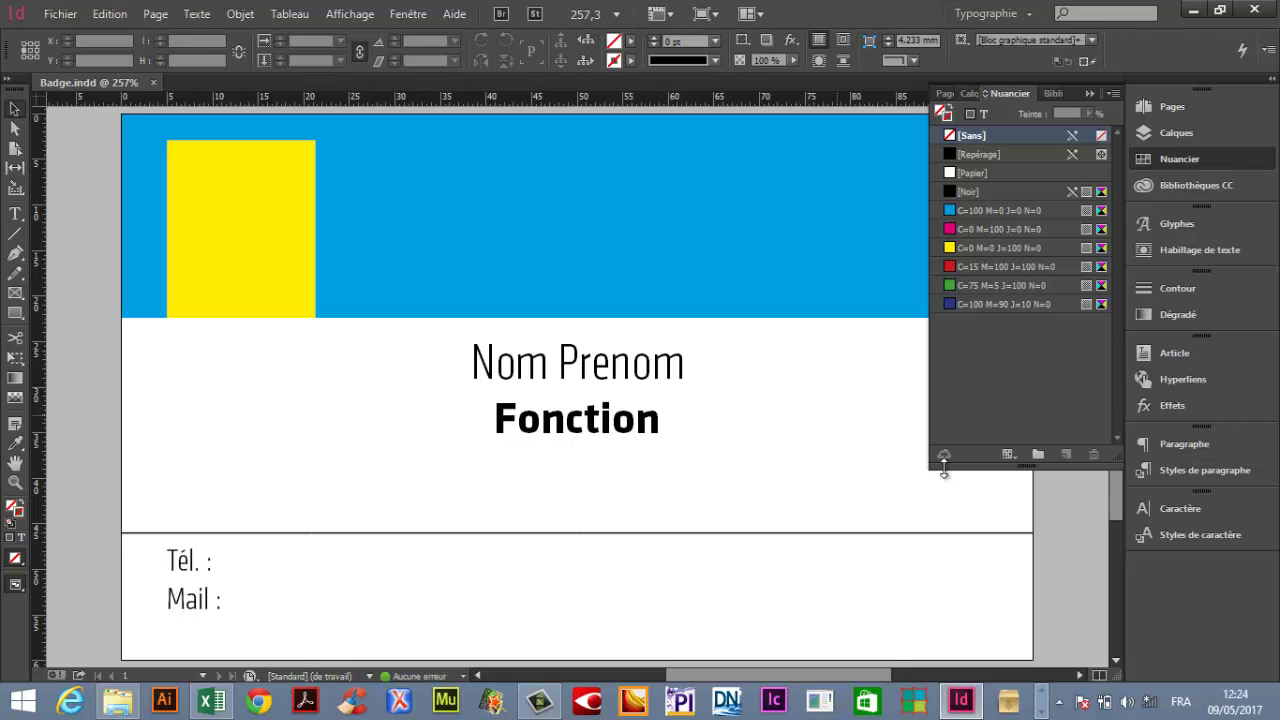
Switch to the FicheServices workbook in Excel and save a copy as tab-delimited text, FicheServices.txt, in the cartes folder
{"action": "left_click", "coordinate": [222, 706]}
{"action": "left_click", "coordinate": [590, 210]}
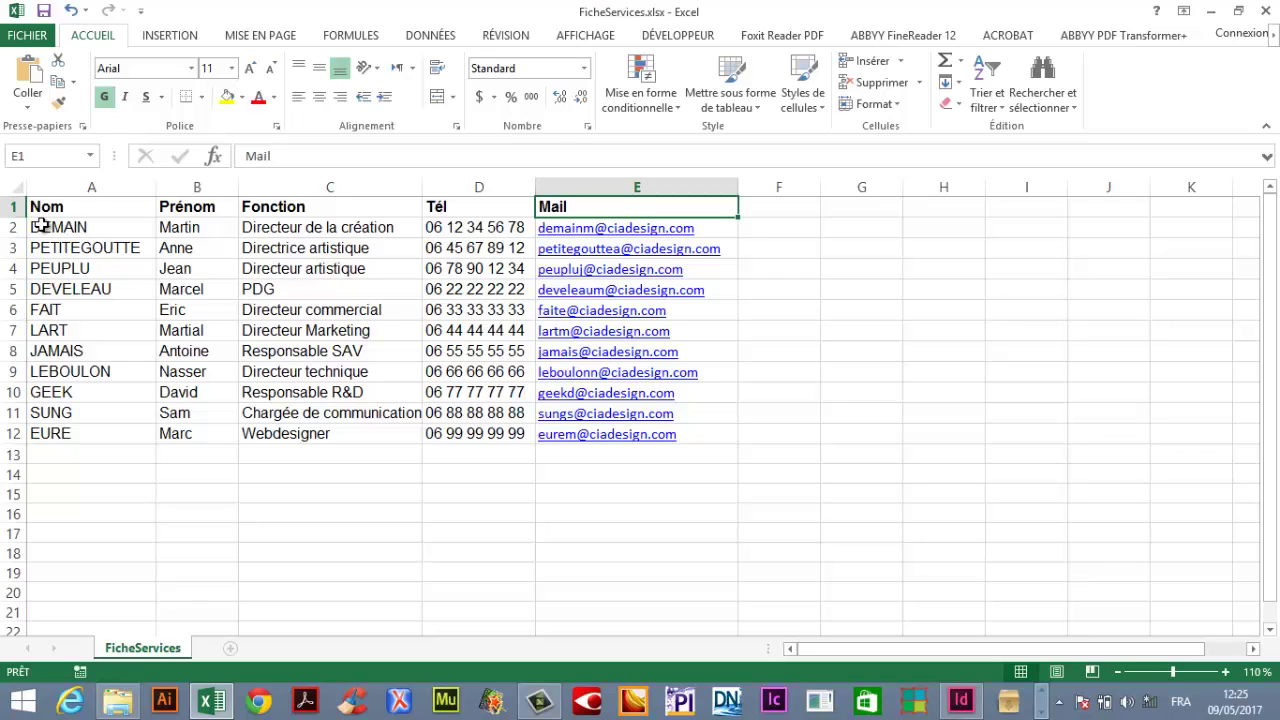
{"action": "left_click", "coordinate": [40, 39]}
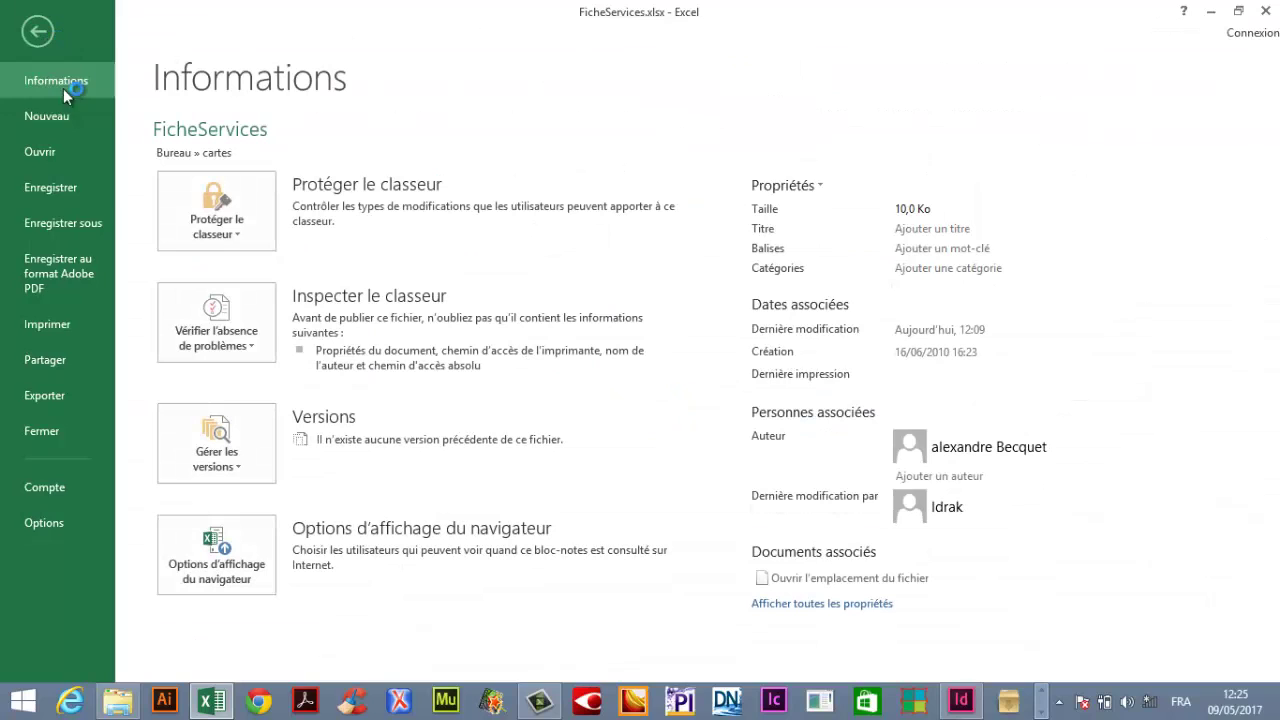
{"action": "left_click", "coordinate": [69, 226]}
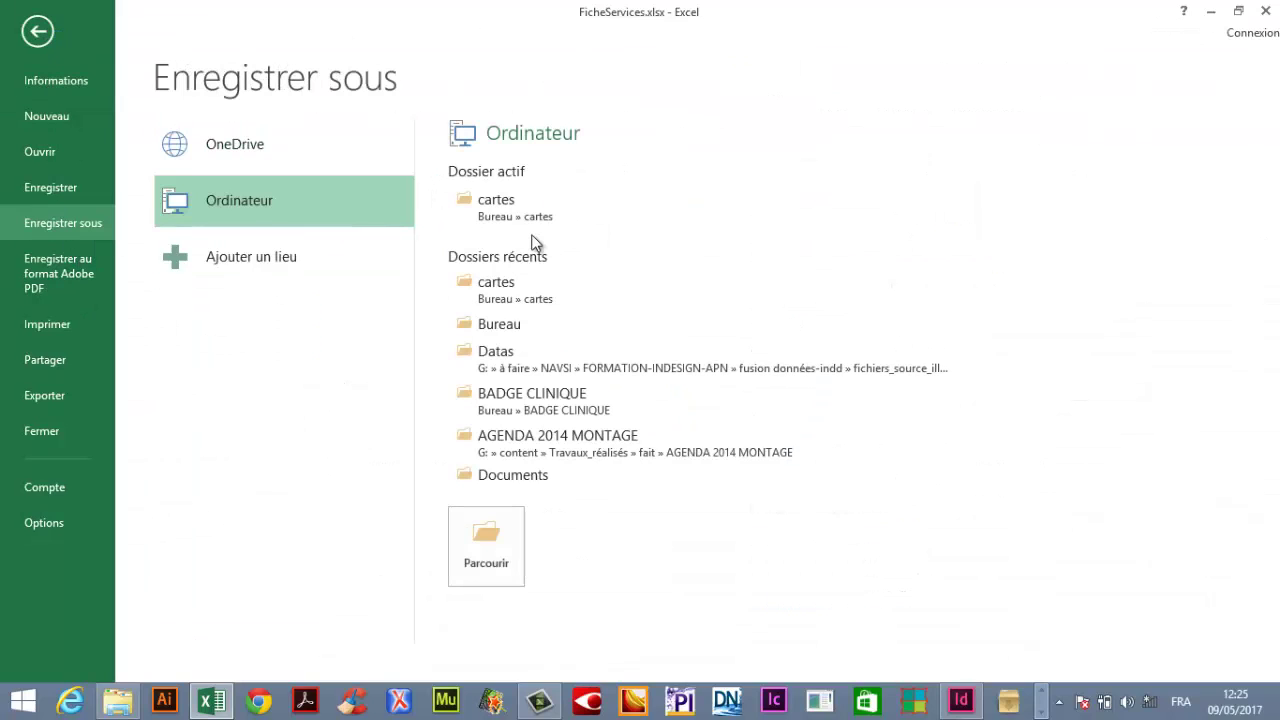
{"action": "left_click", "coordinate": [489, 540]}
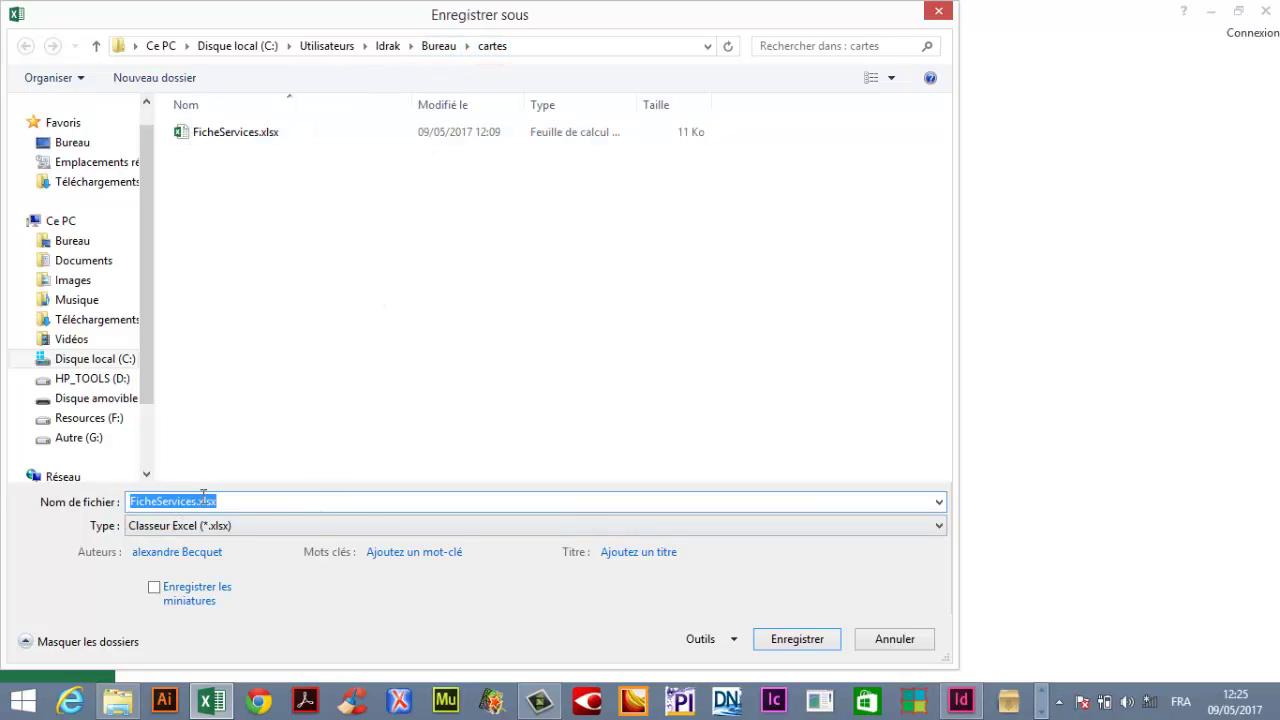
{"action": "left_click", "coordinate": [293, 528]}
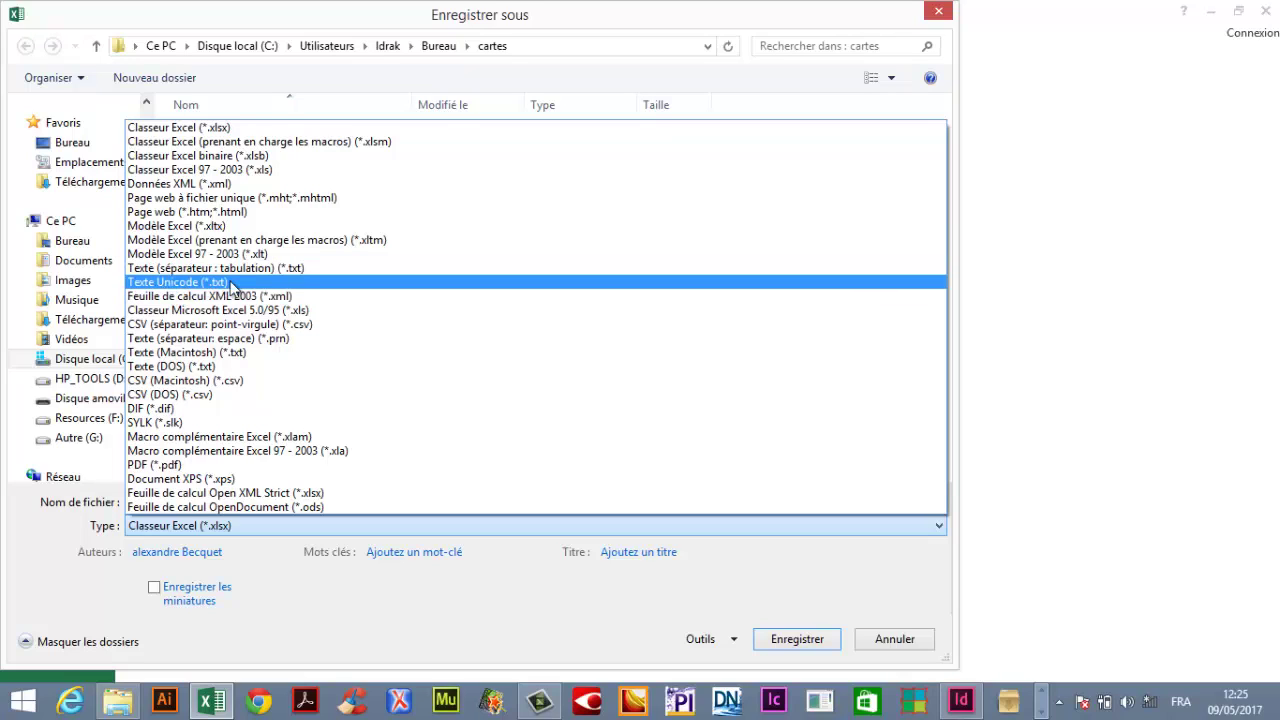
{"action": "left_click", "coordinate": [192, 268]}
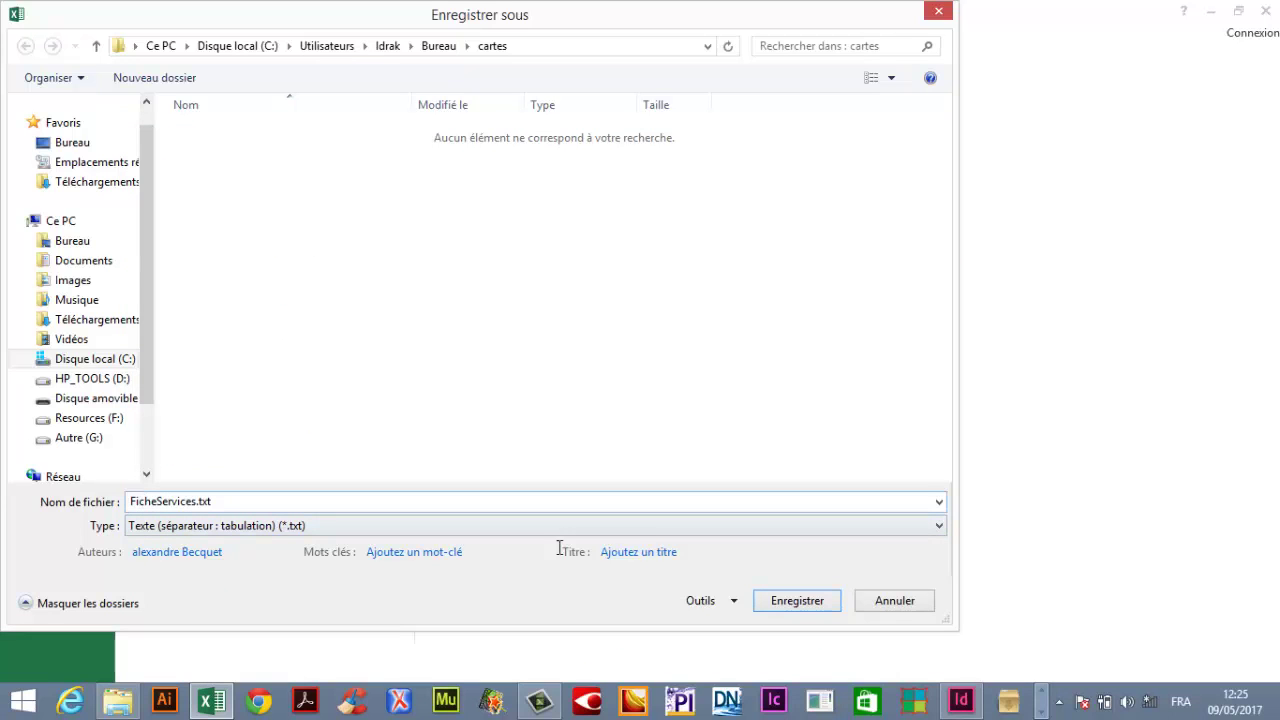
{"action": "left_click", "coordinate": [797, 603]}
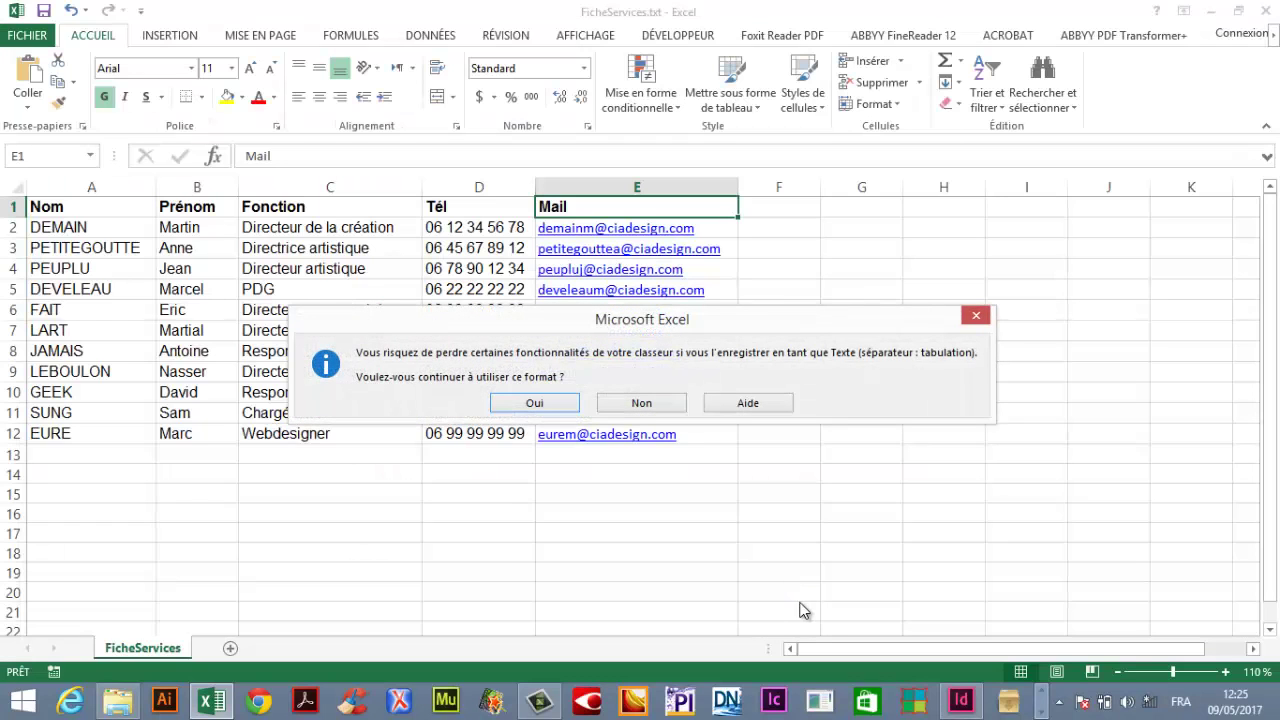
Decline the text format prompt, cancel the repeated save and close the FicheServices workbook without saving changes
{"action": "left_click", "coordinate": [666, 410]}
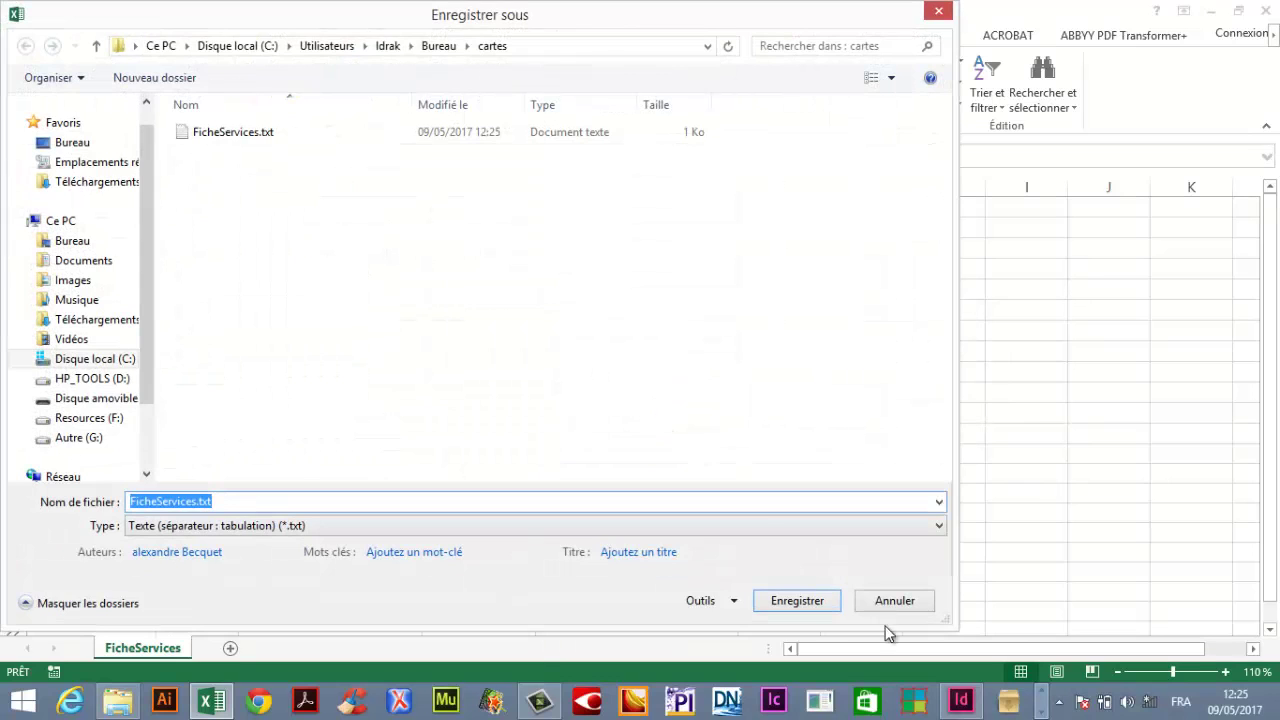
{"action": "left_click", "coordinate": [888, 601]}
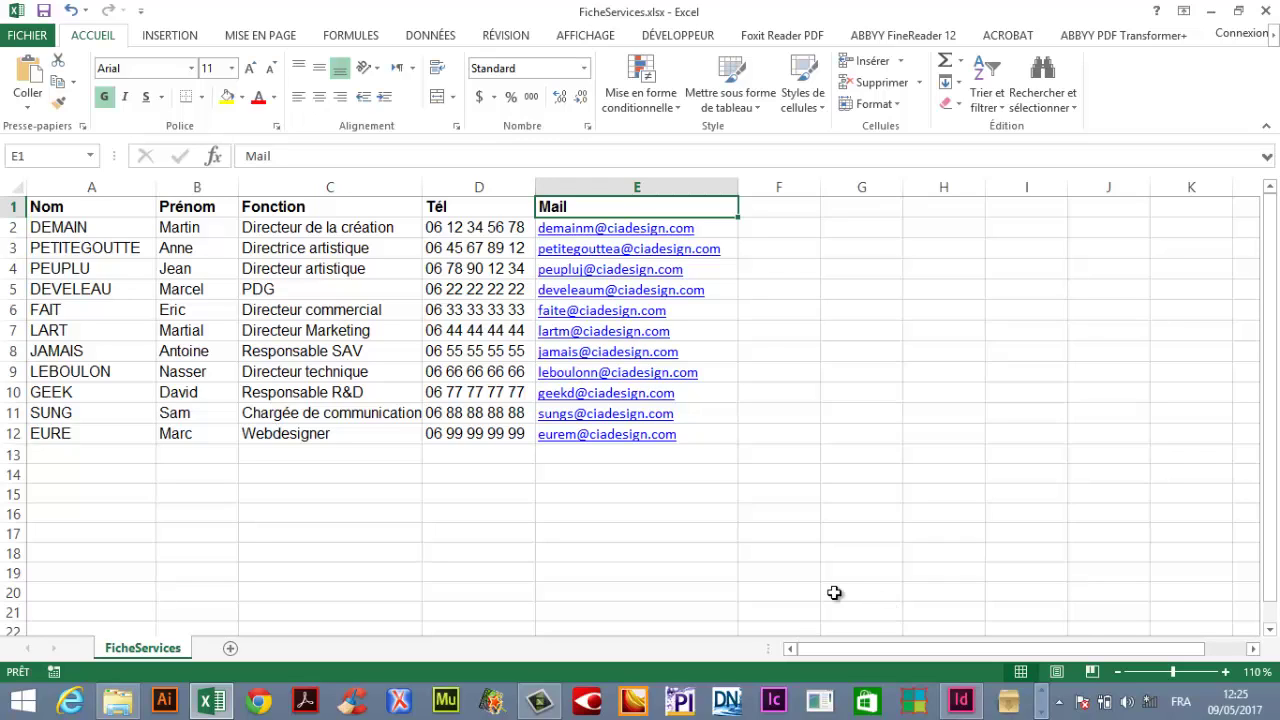
{"action": "left_click", "coordinate": [1265, 11]}
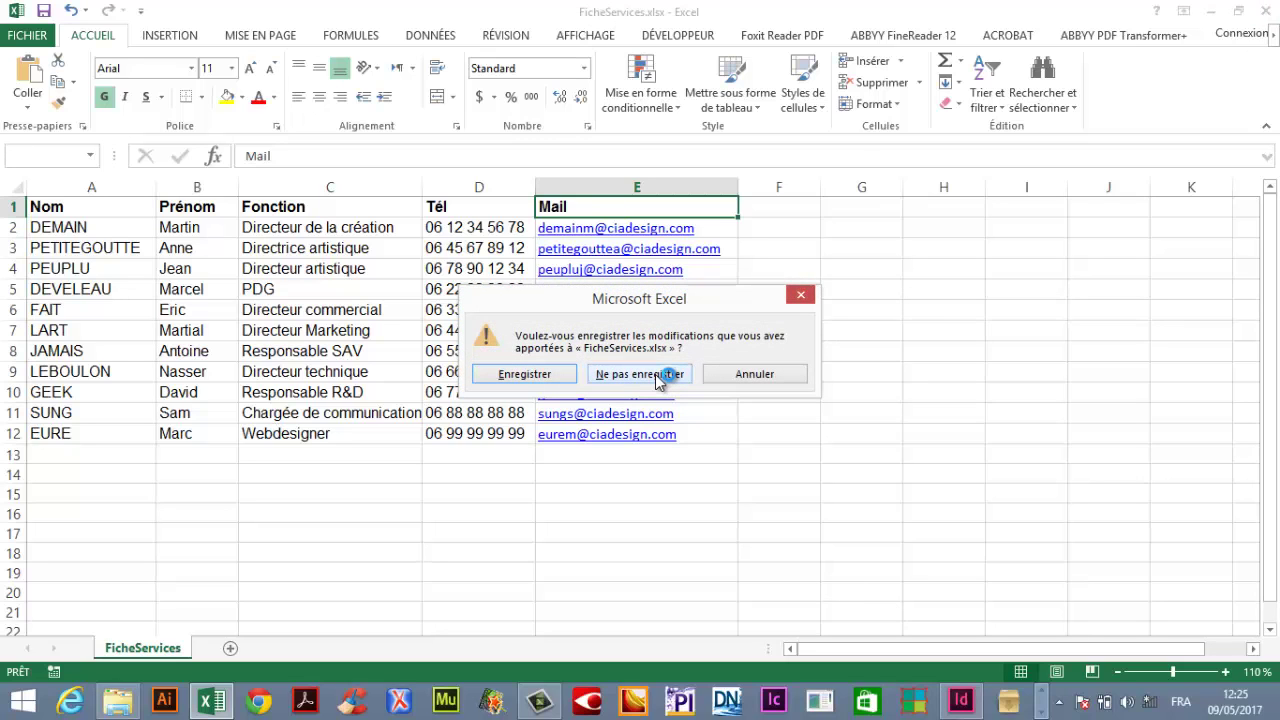
{"action": "left_click", "coordinate": [659, 376]}
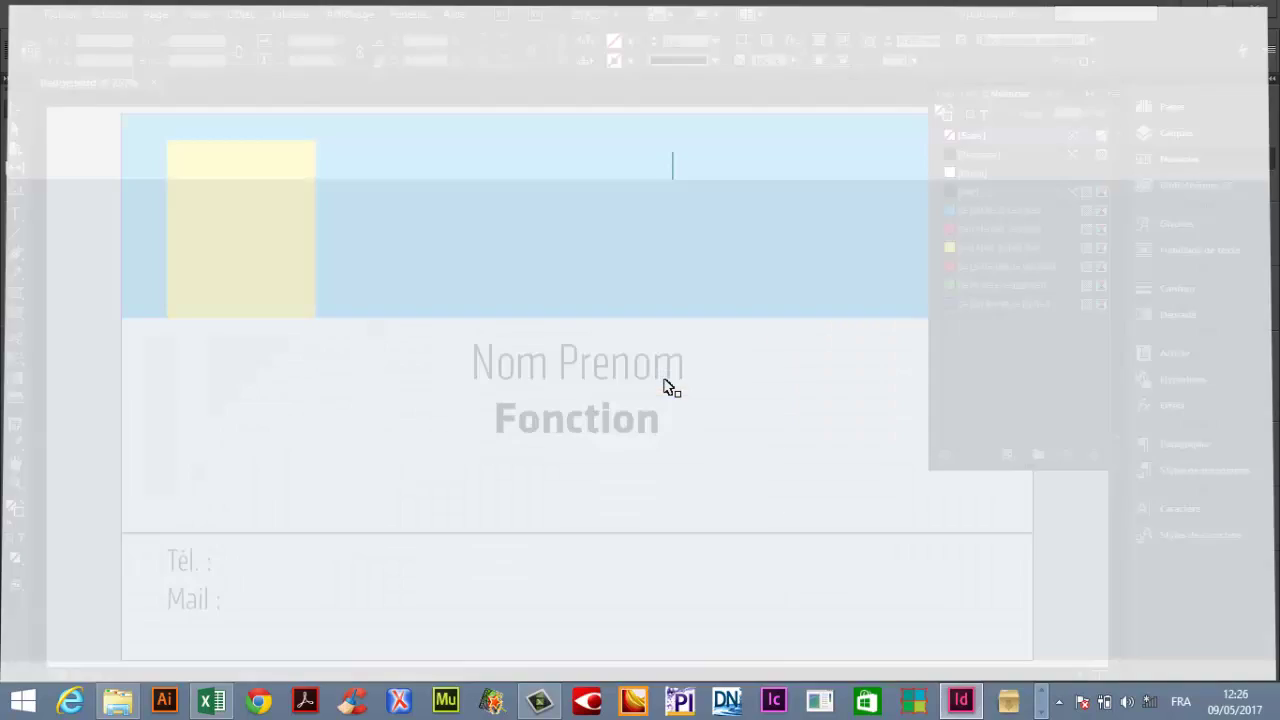
Check the InDesign, text and Excel files in the desktop's cartes folder, then return to Badge.indd in InDesign
{"action": "left_click", "coordinate": [1192, 9]}
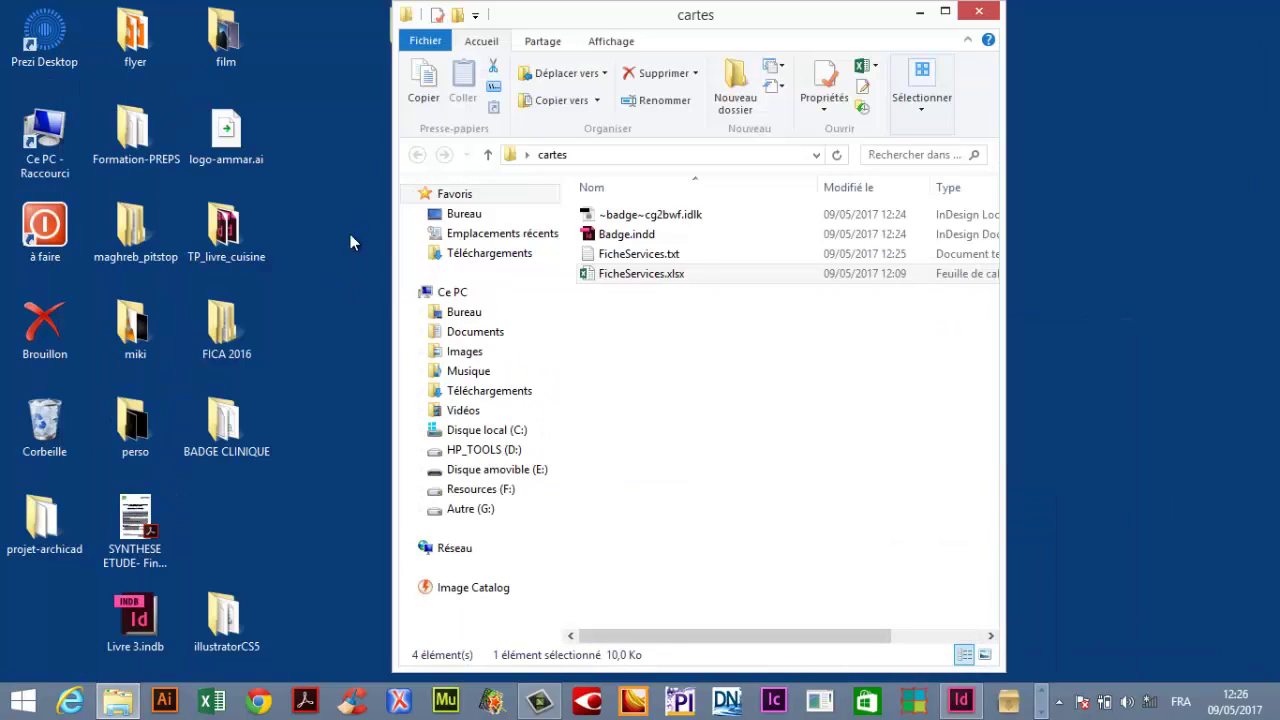
{"action": "left_click", "coordinate": [980, 11]}
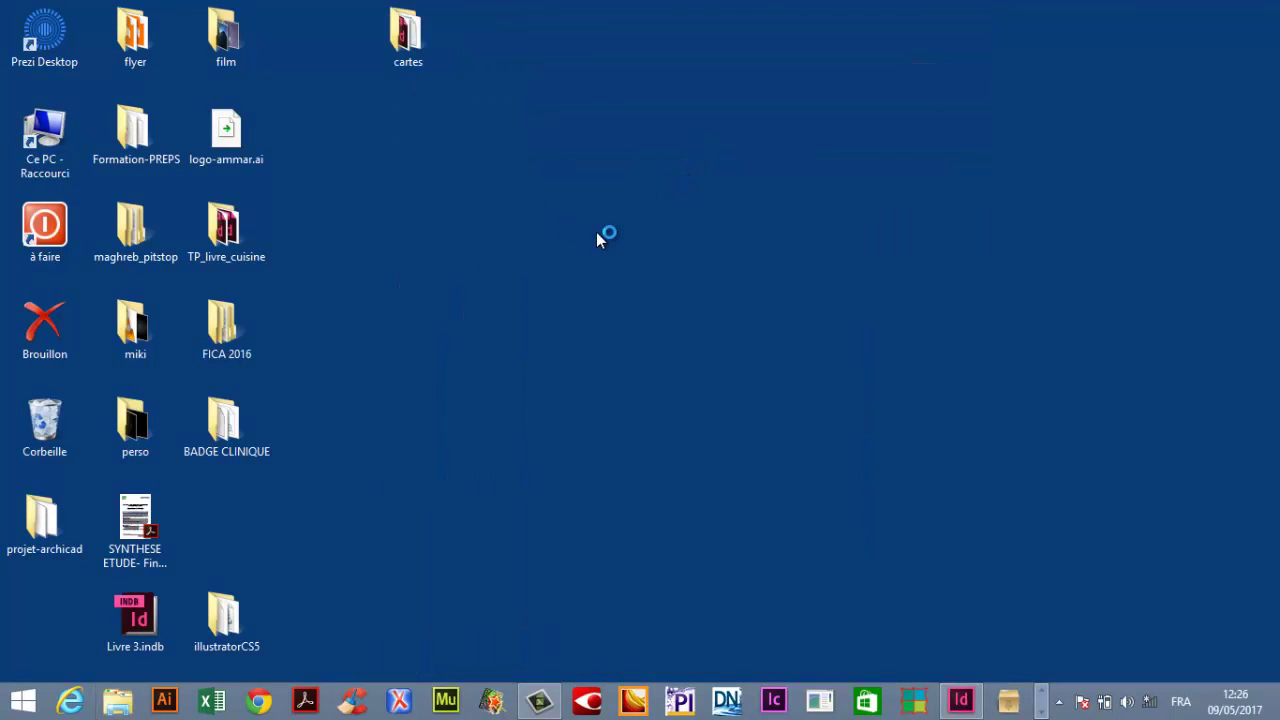
{"action": "double_click", "coordinate": [390, 14]}
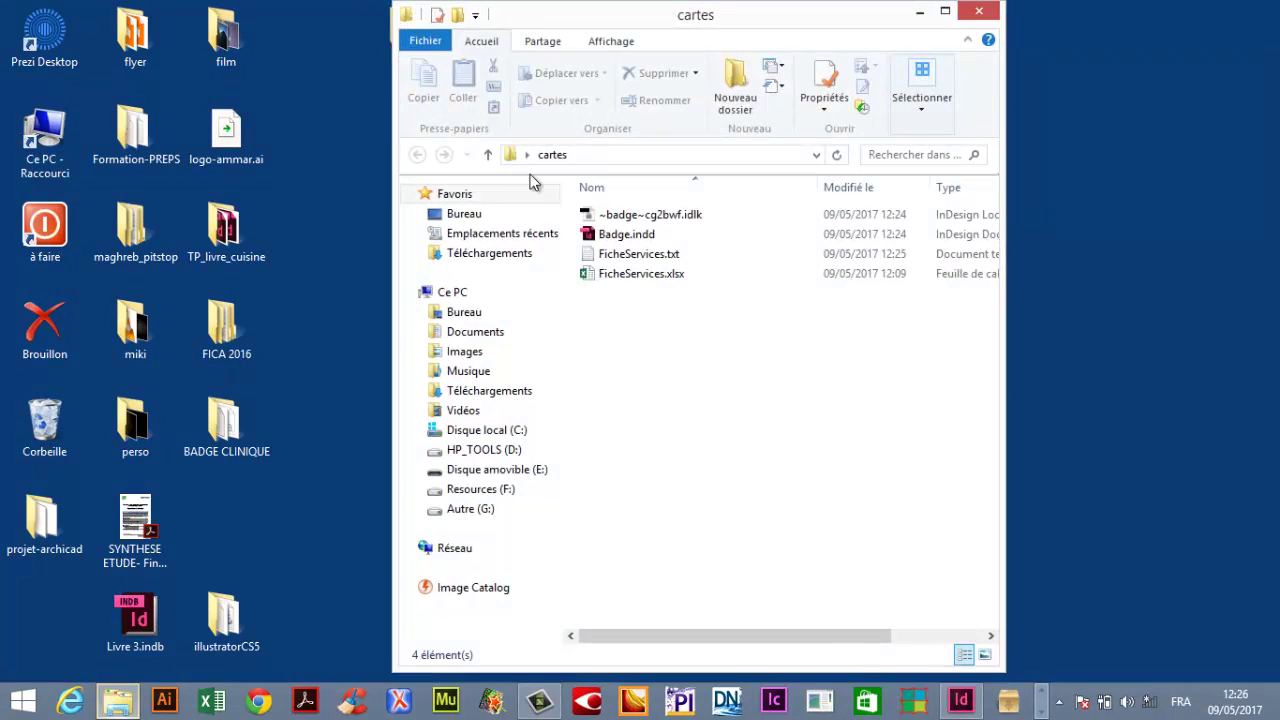
{"action": "double_click", "coordinate": [605, 278]}
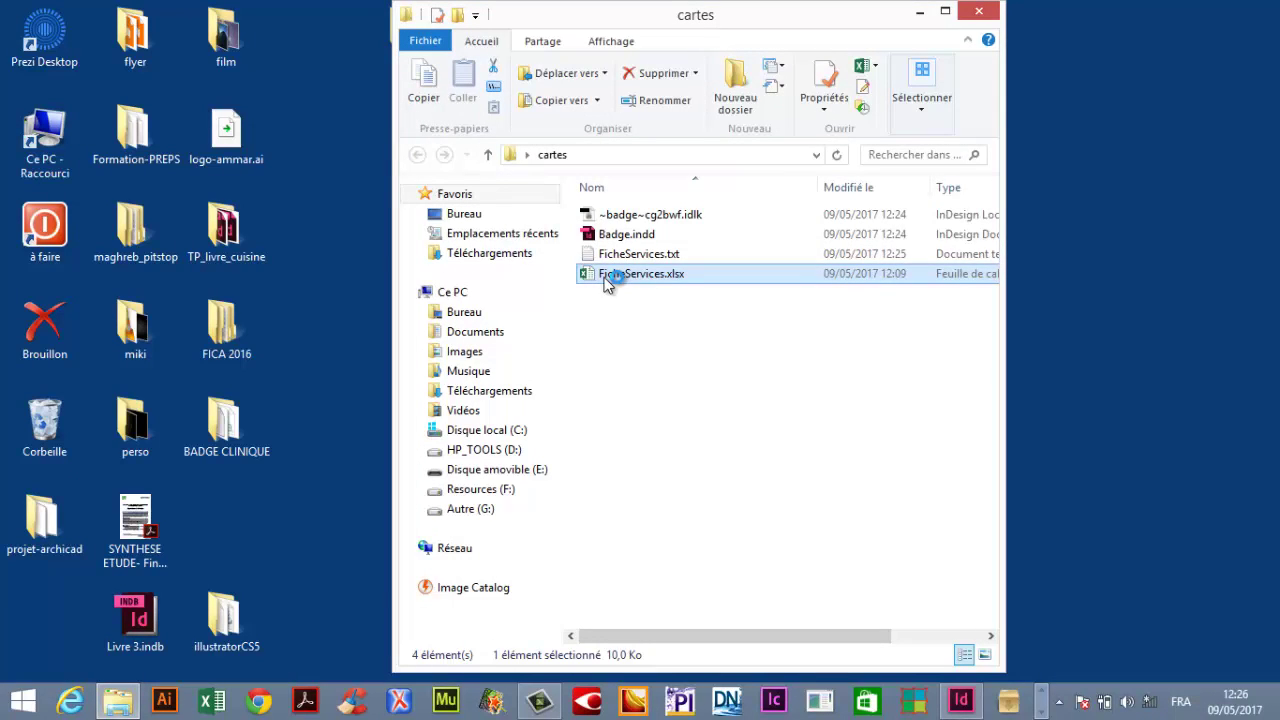
{"action": "left_click", "coordinate": [642, 255]}
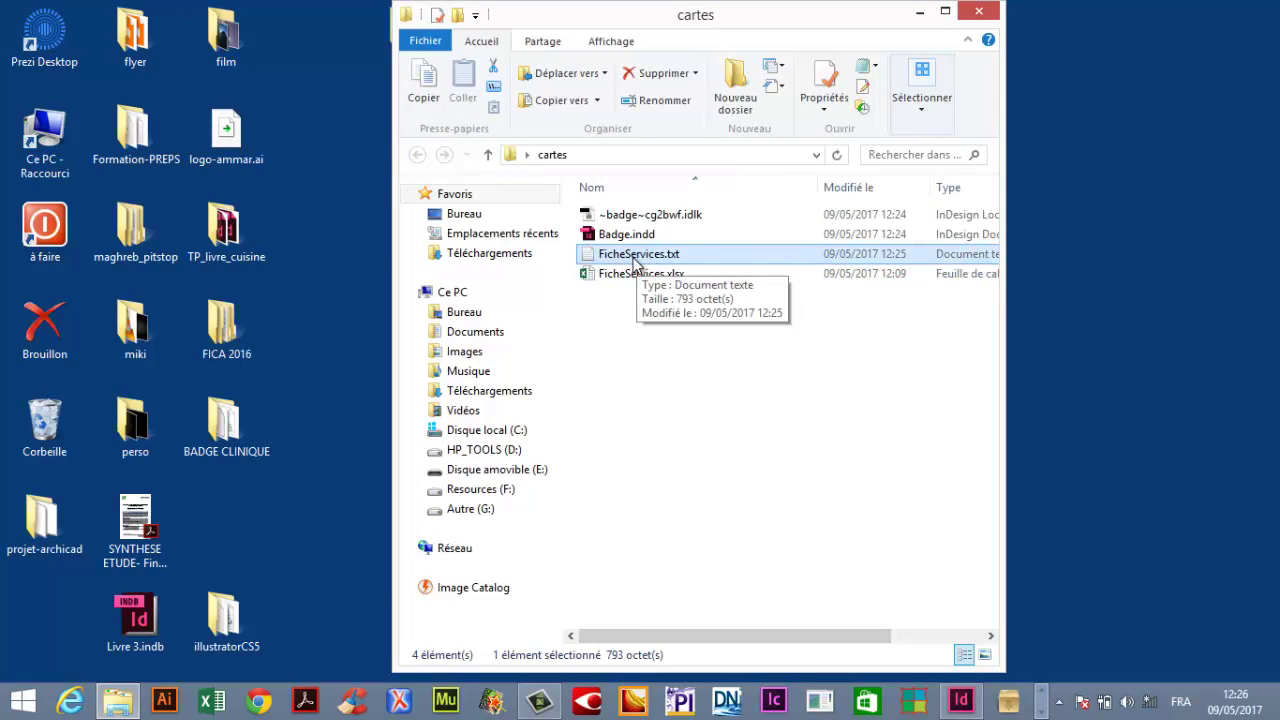
{"action": "left_click", "coordinate": [603, 238]}
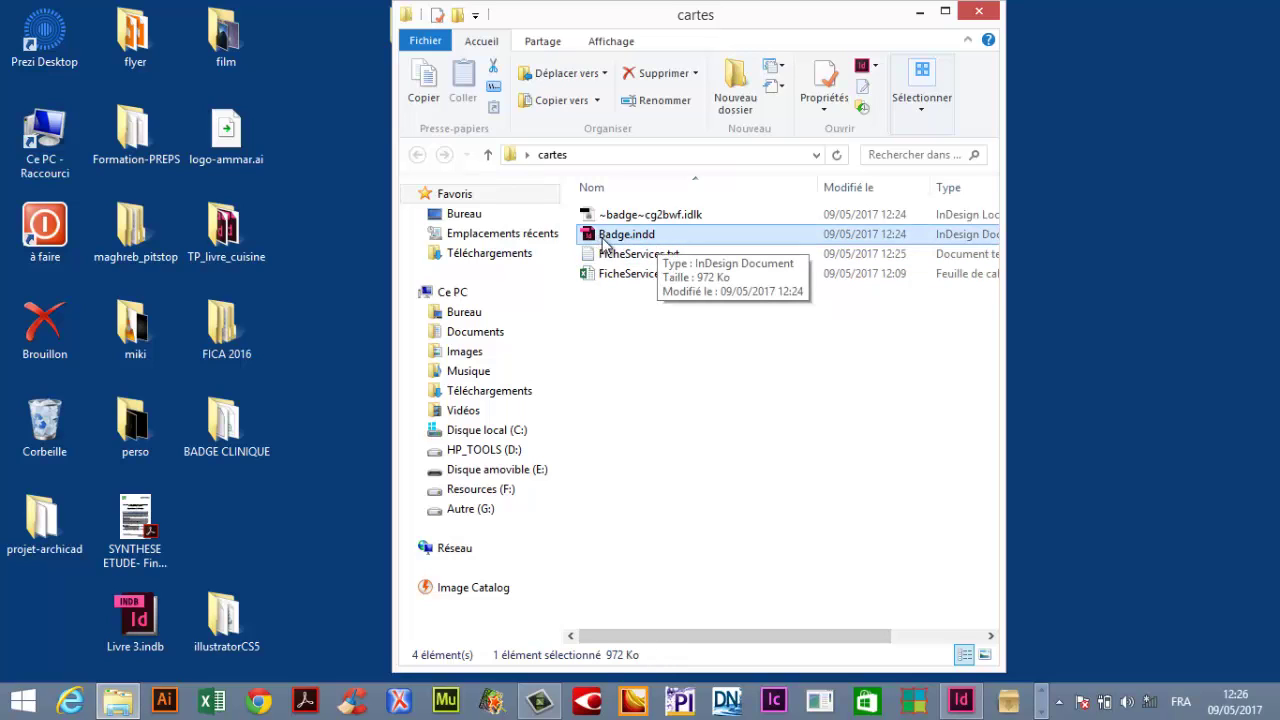
{"action": "double_click", "coordinate": [603, 239]}
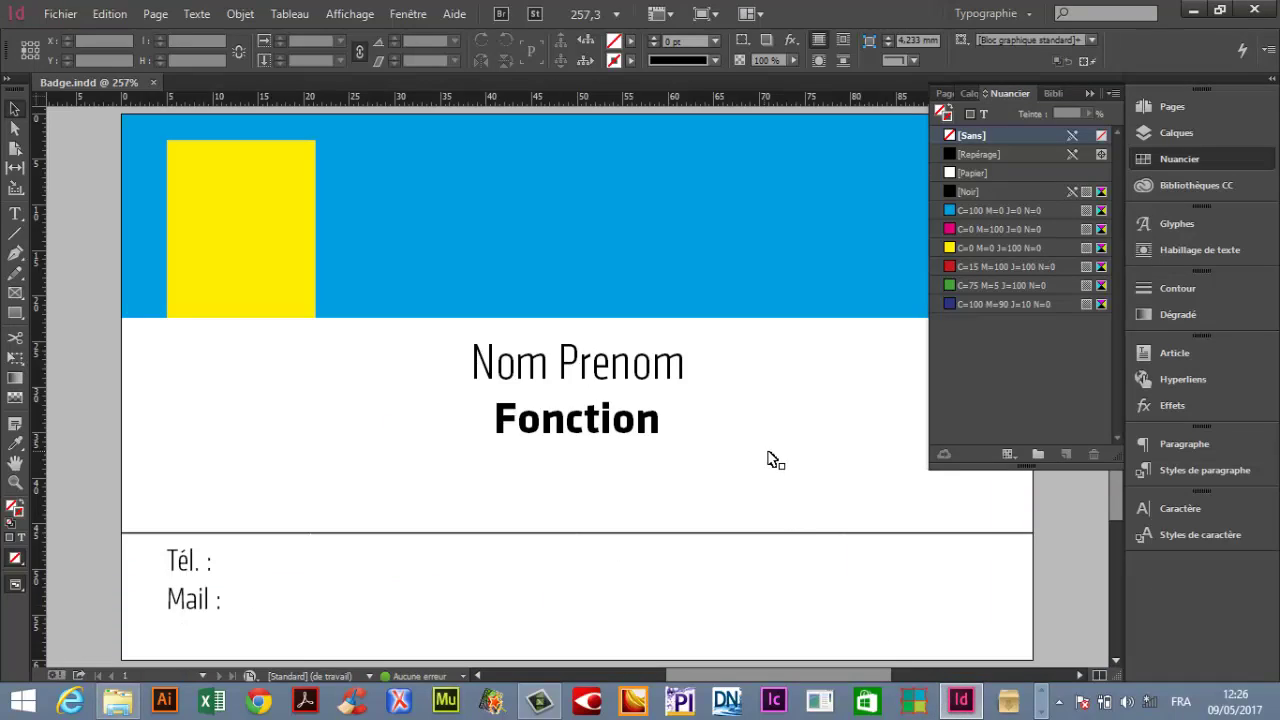
Display the data merge utility (Fusion des données) for the Badge document
{"action": "scroll", "coordinate": [760, 448], "scroll_direction": "down", "scroll_amount": 2}
{"action": "scroll", "coordinate": [746, 437], "scroll_direction": "up", "scroll_amount": 1}
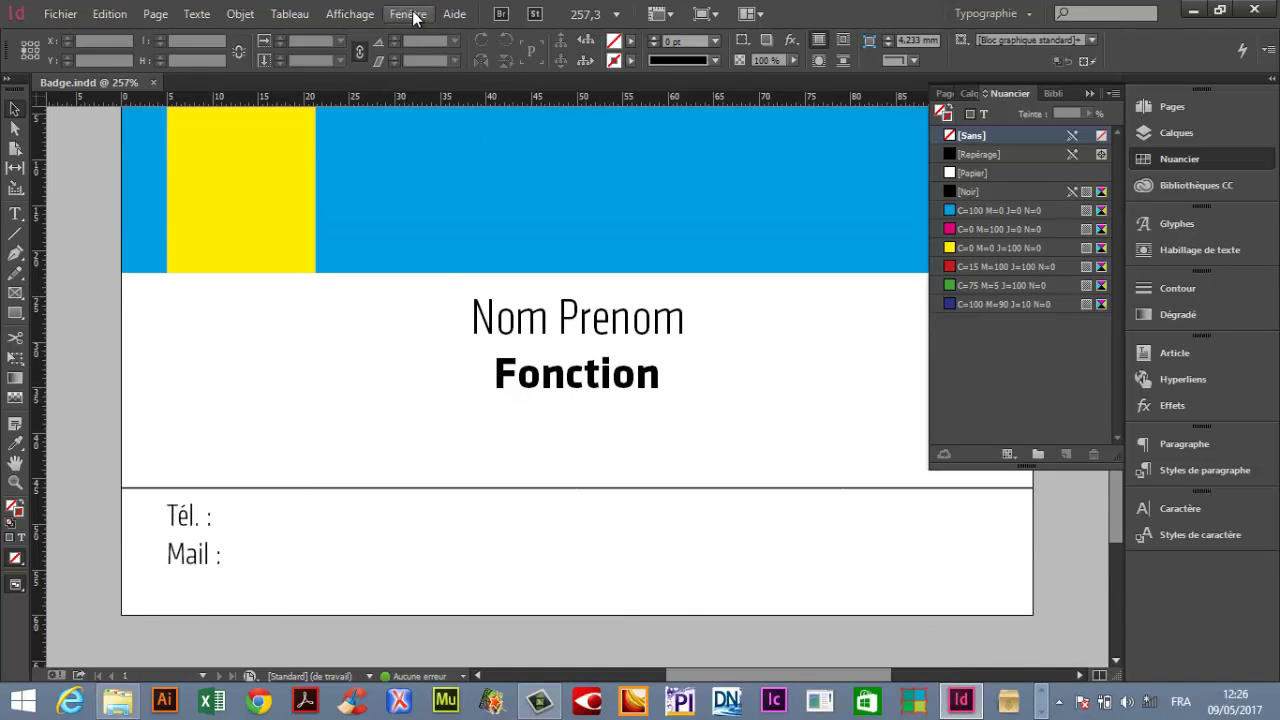
{"action": "scroll", "coordinate": [780, 308], "scroll_direction": "up", "scroll_amount": 1}
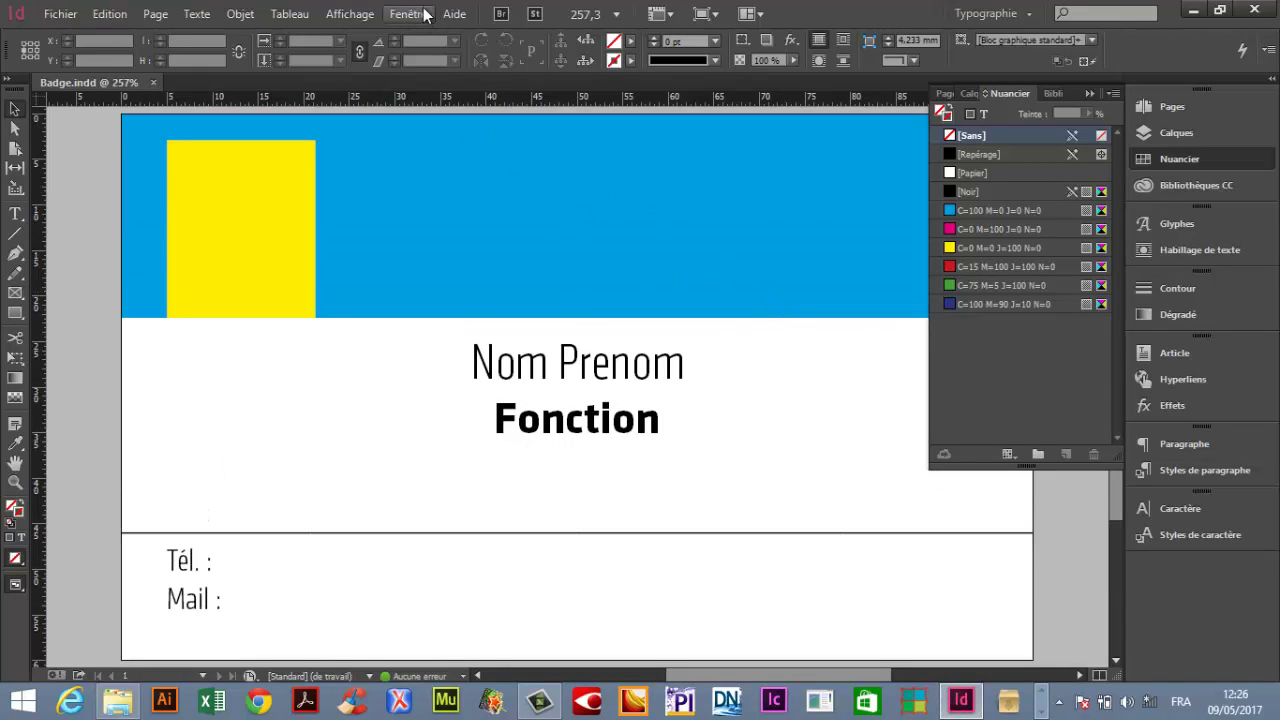
{"action": "left_click", "coordinate": [423, 12]}
{"action": "mouse_move", "coordinate": [478, 521]}
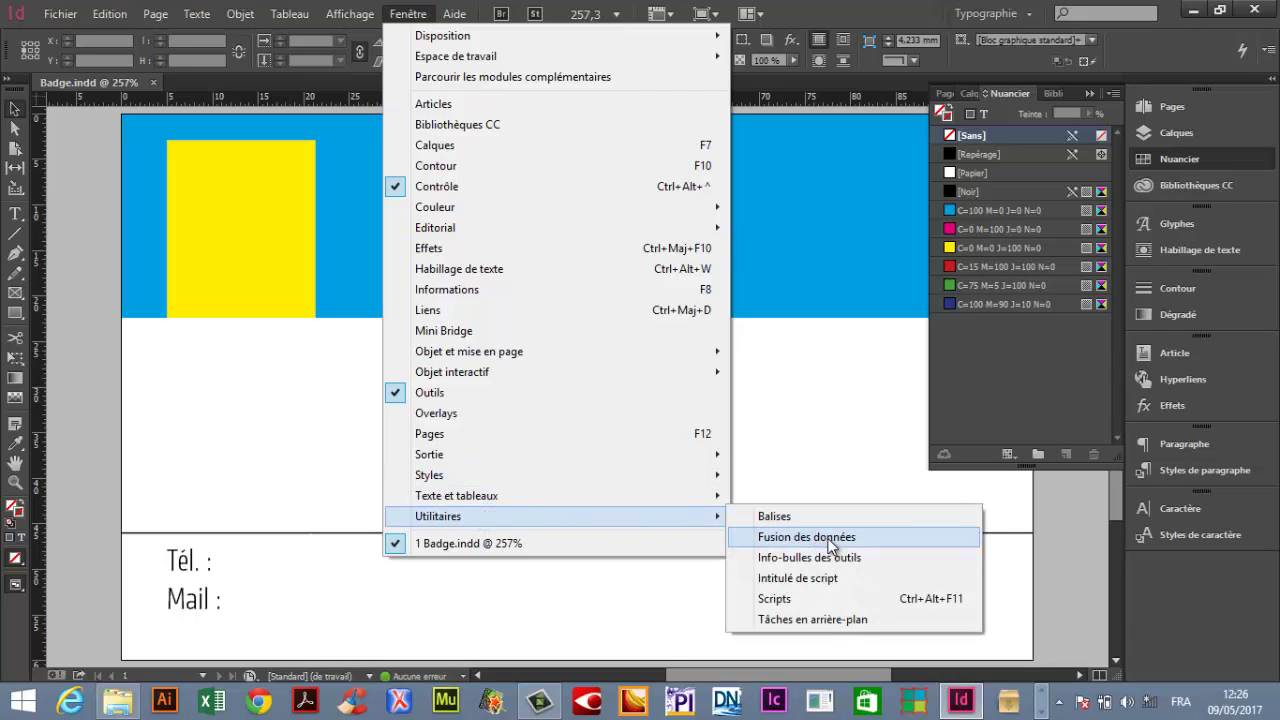
{"action": "left_click", "coordinate": [829, 538]}
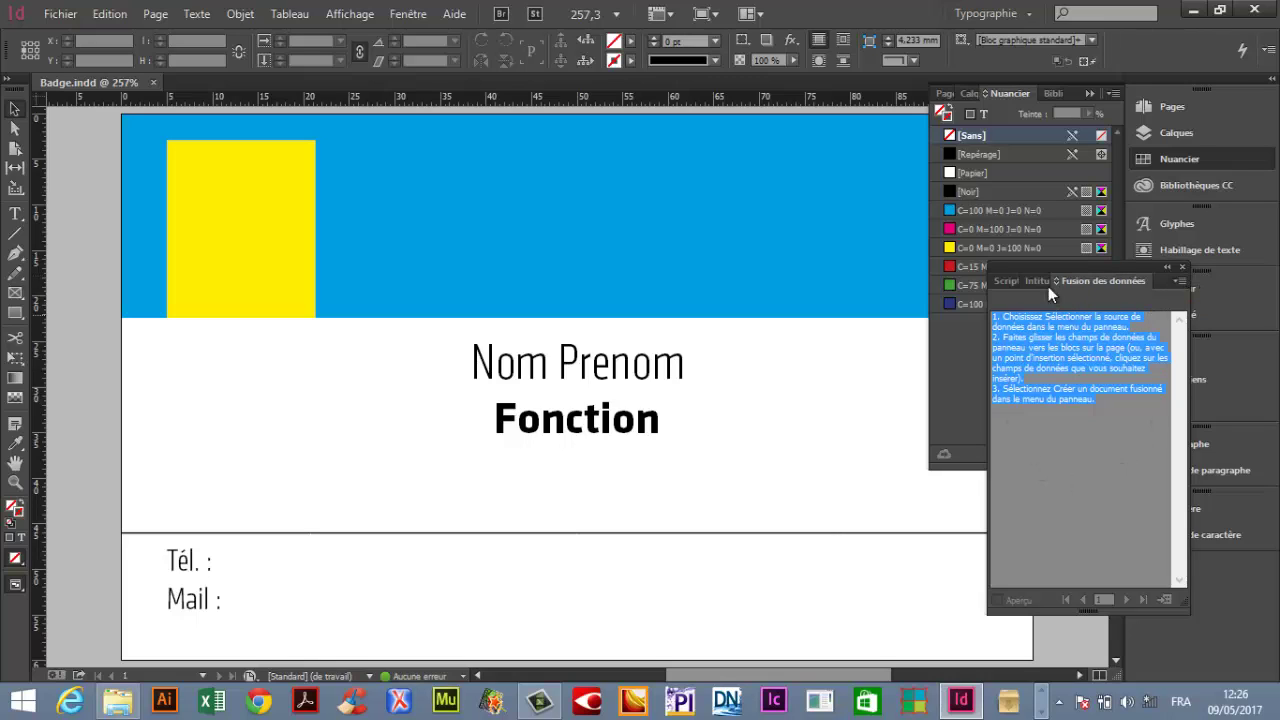
Load FicheServices.txt from the cartes folder on the Bureau as the data merge source
{"action": "left_click", "coordinate": [1182, 286]}
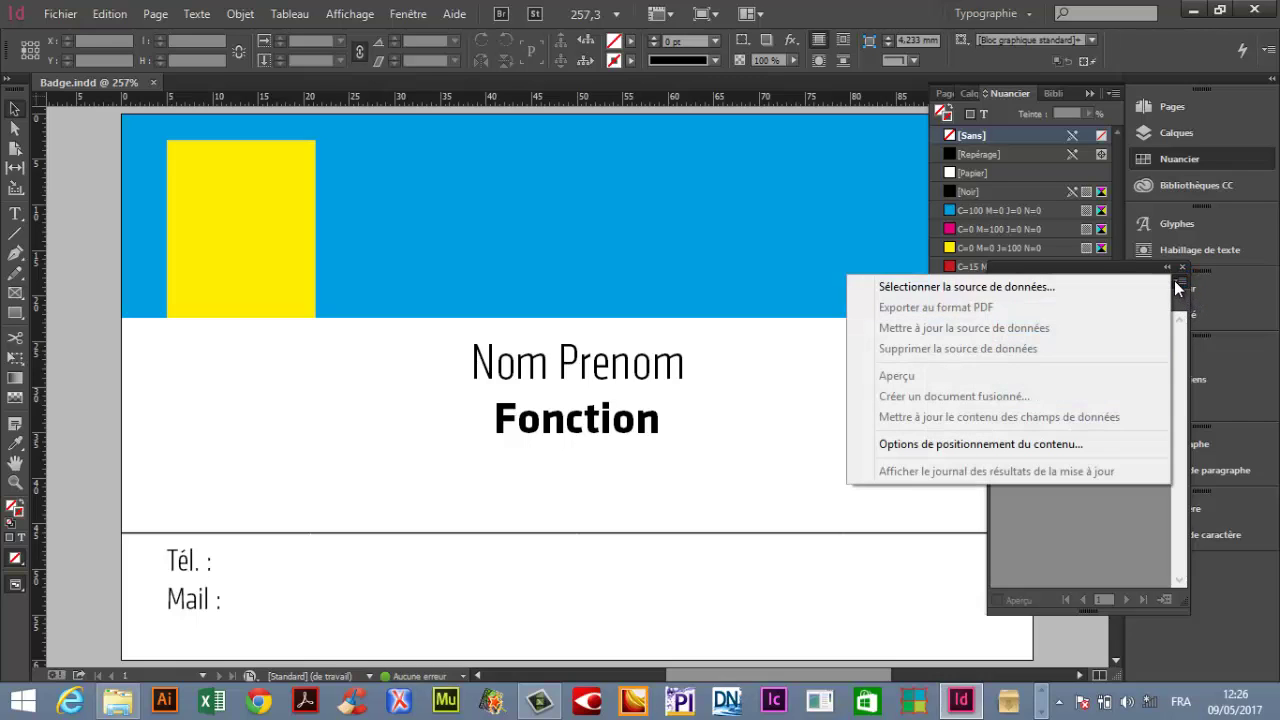
{"action": "left_click", "coordinate": [926, 288]}
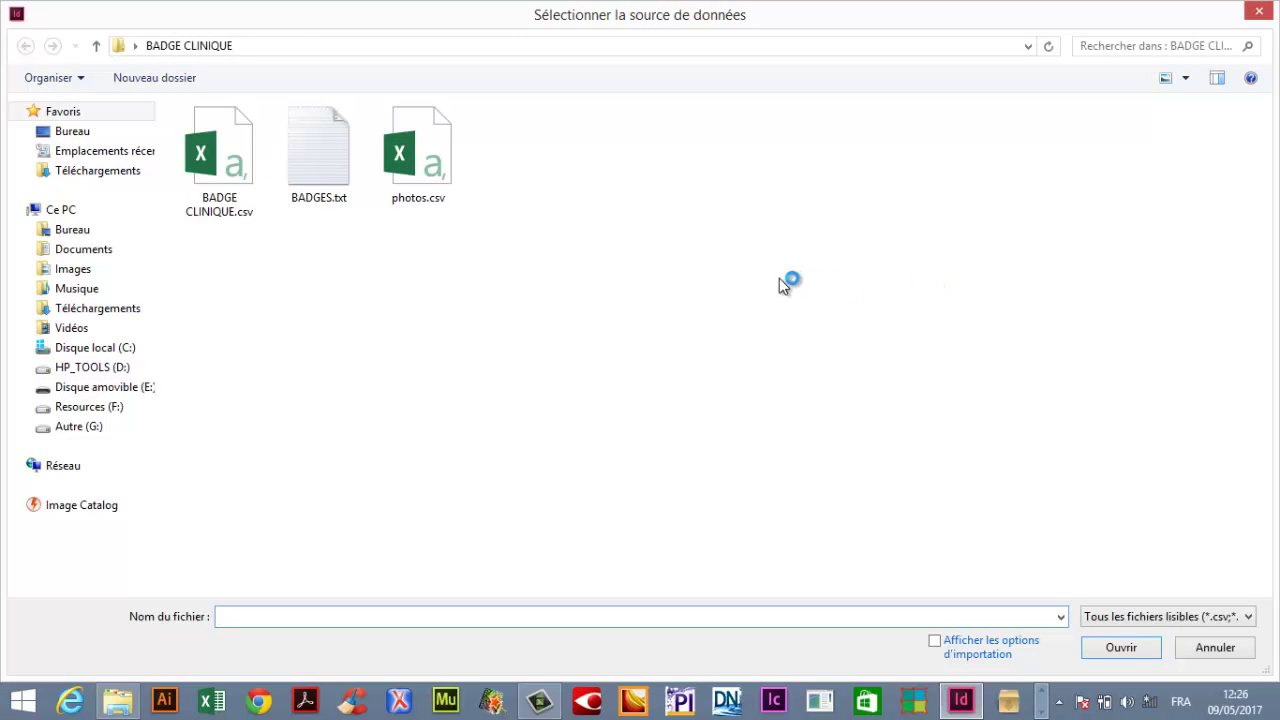
{"action": "left_click", "coordinate": [66, 230]}
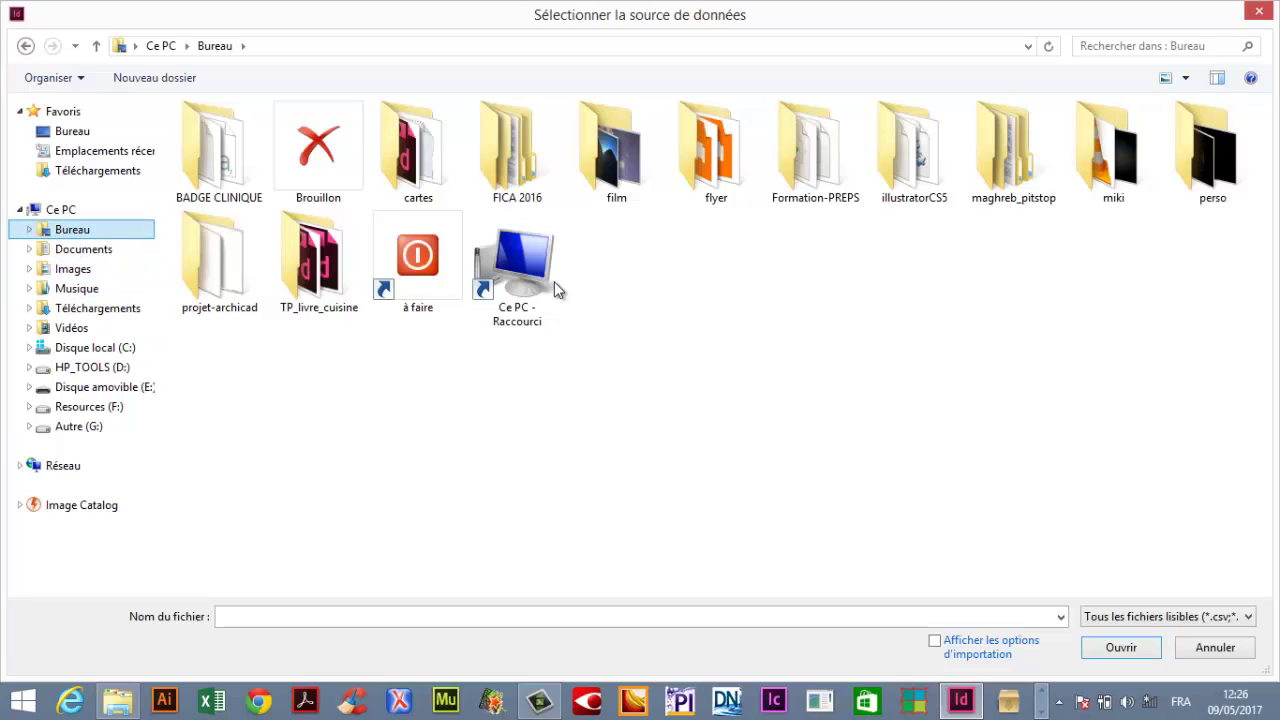
{"action": "double_click", "coordinate": [426, 160]}
{"action": "left_click", "coordinate": [179, 141]}
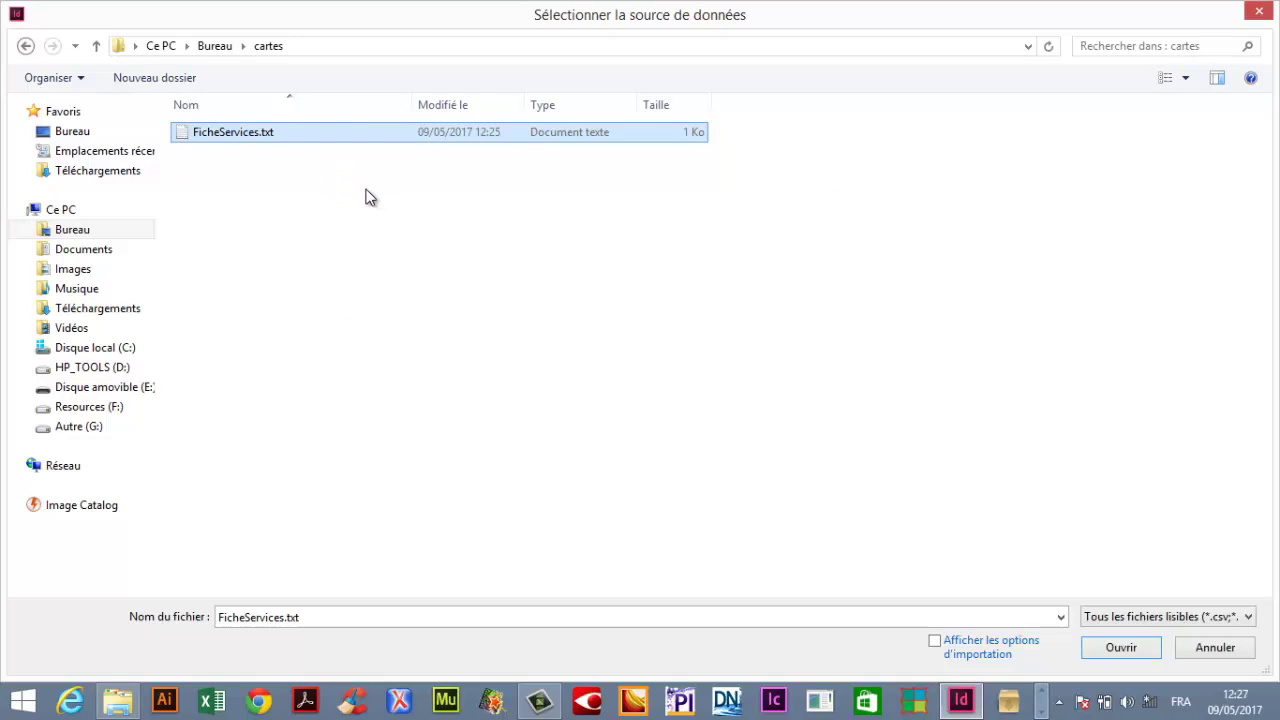
{"action": "left_click", "coordinate": [1145, 651]}
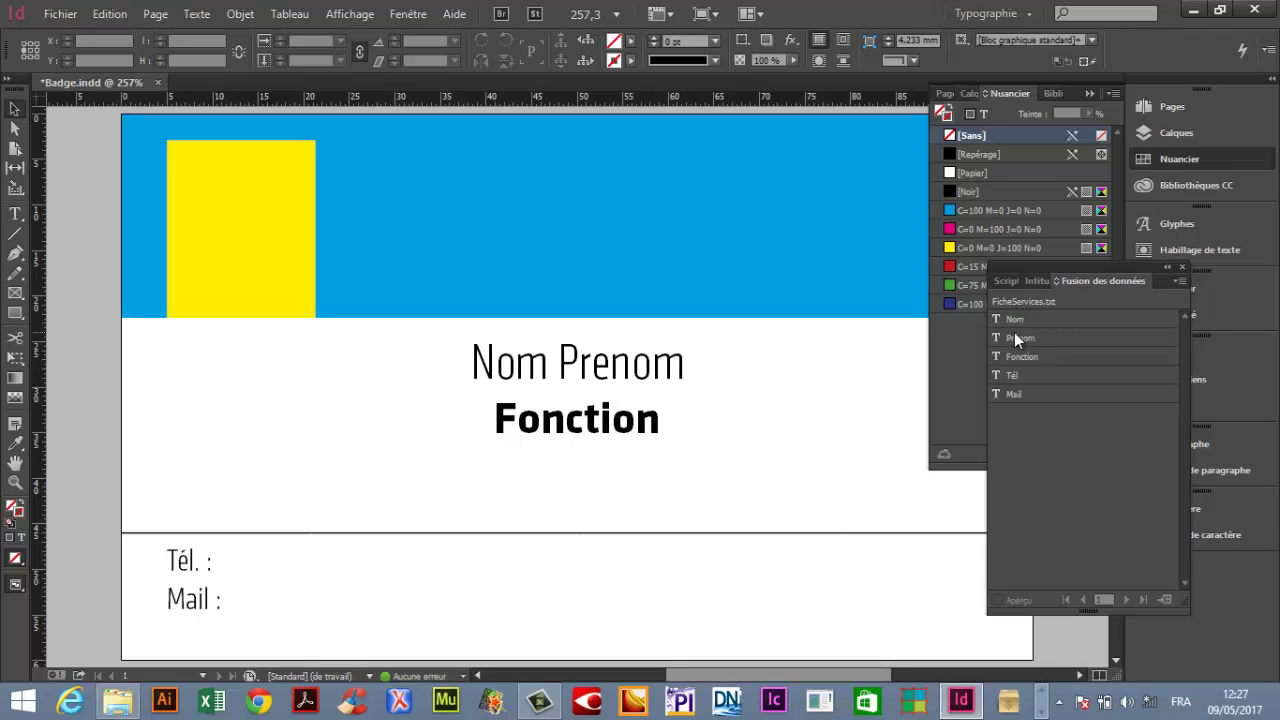
Replace the words Nom and Prenom on the card with the Nom and Prénom data merge fields
{"action": "double_click", "coordinate": [510, 362]}
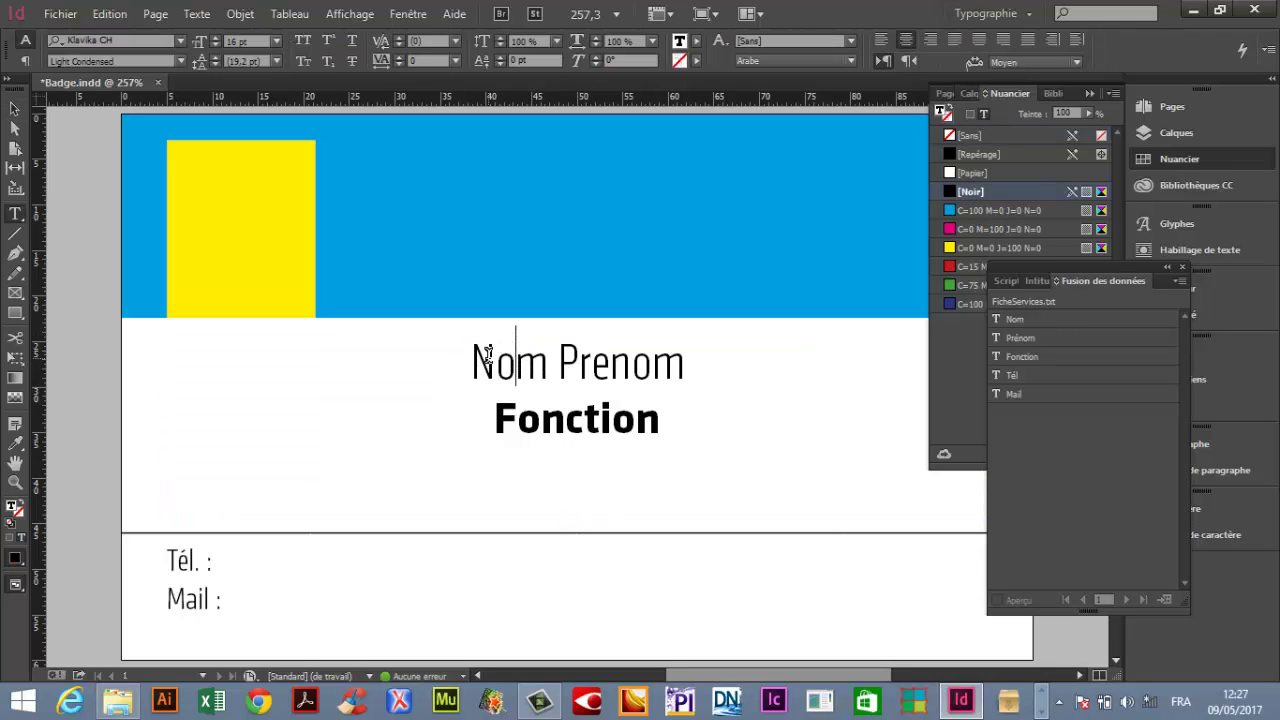
{"action": "double_click", "coordinate": [483, 356]}
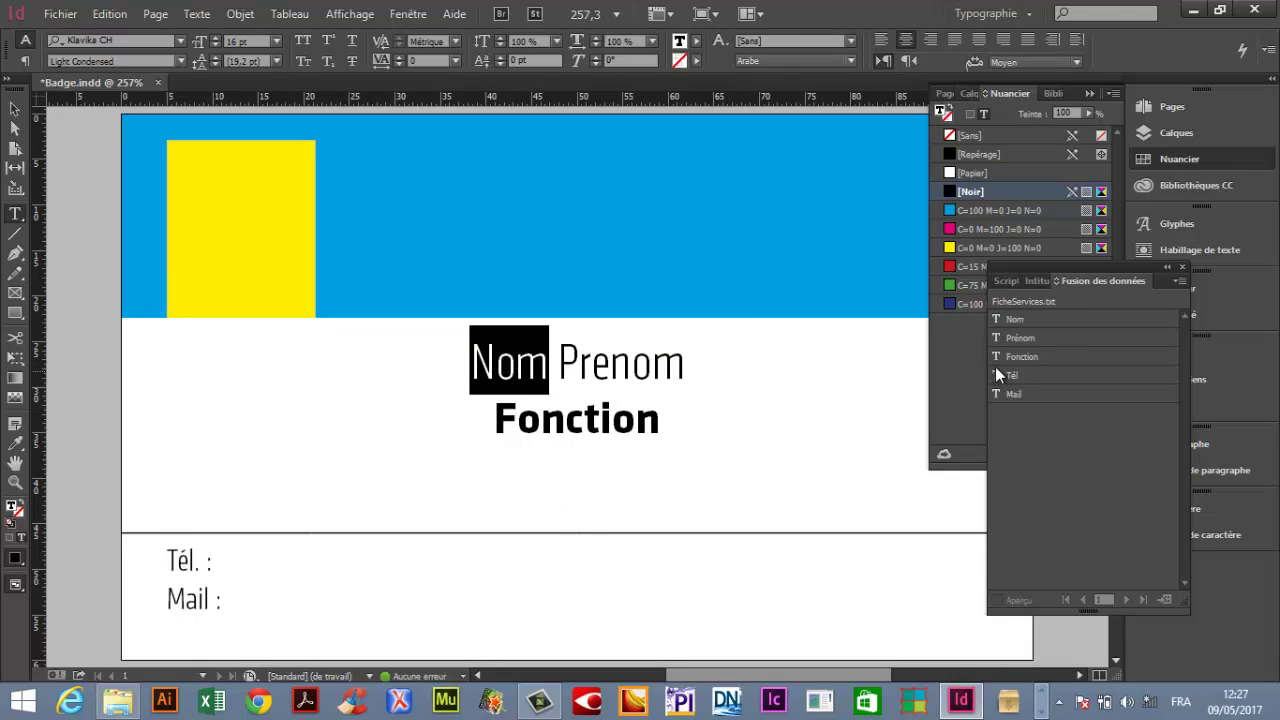
{"action": "left_click", "coordinate": [1042, 318]}
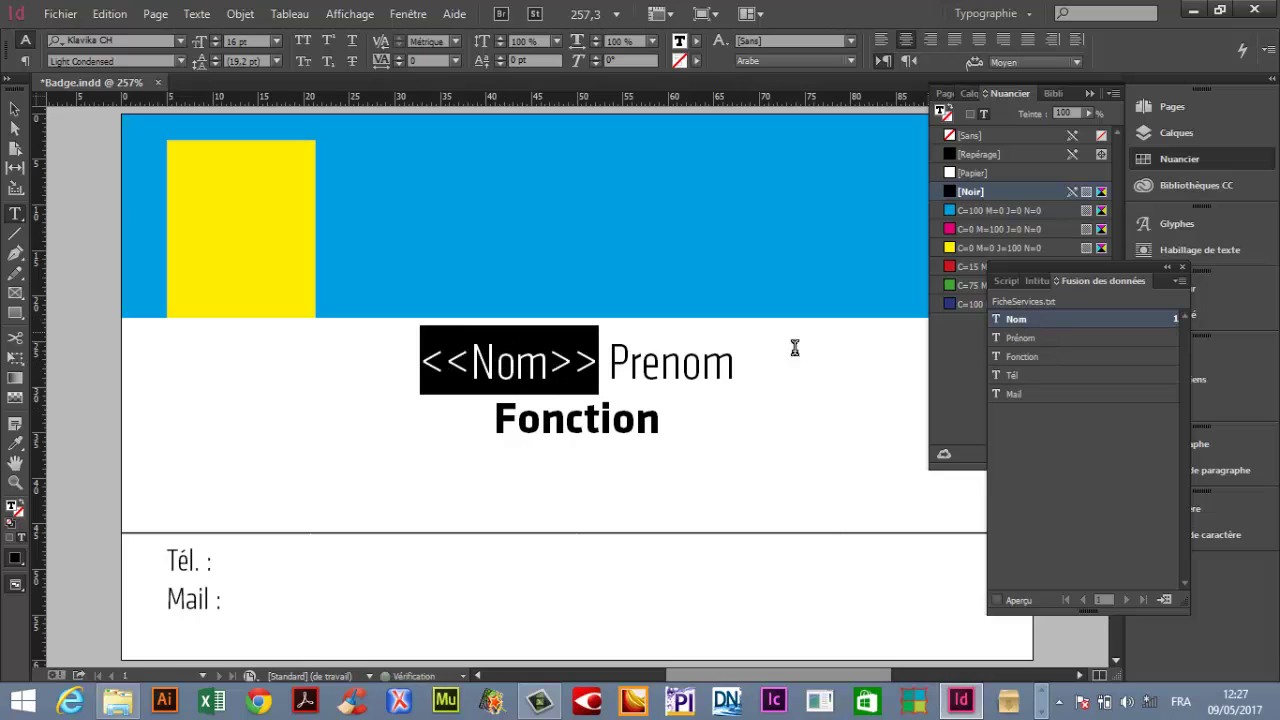
{"action": "double_click", "coordinate": [660, 363]}
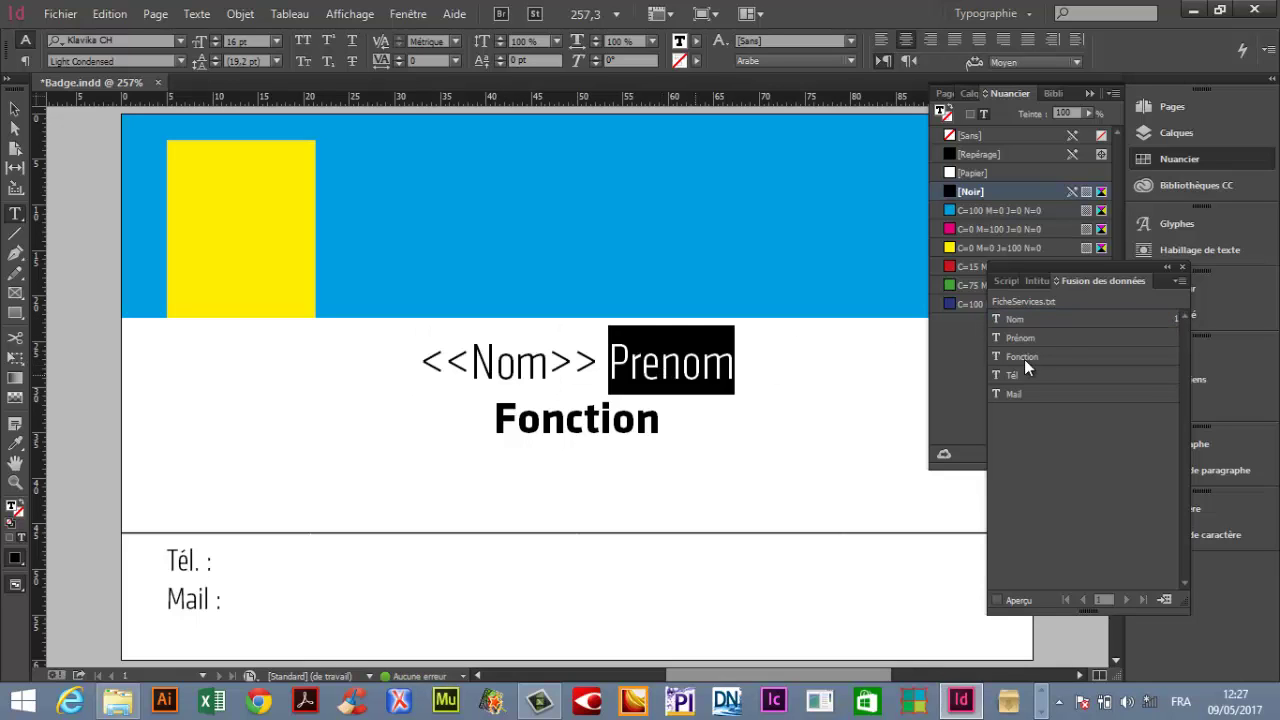
{"action": "left_click", "coordinate": [1060, 340]}
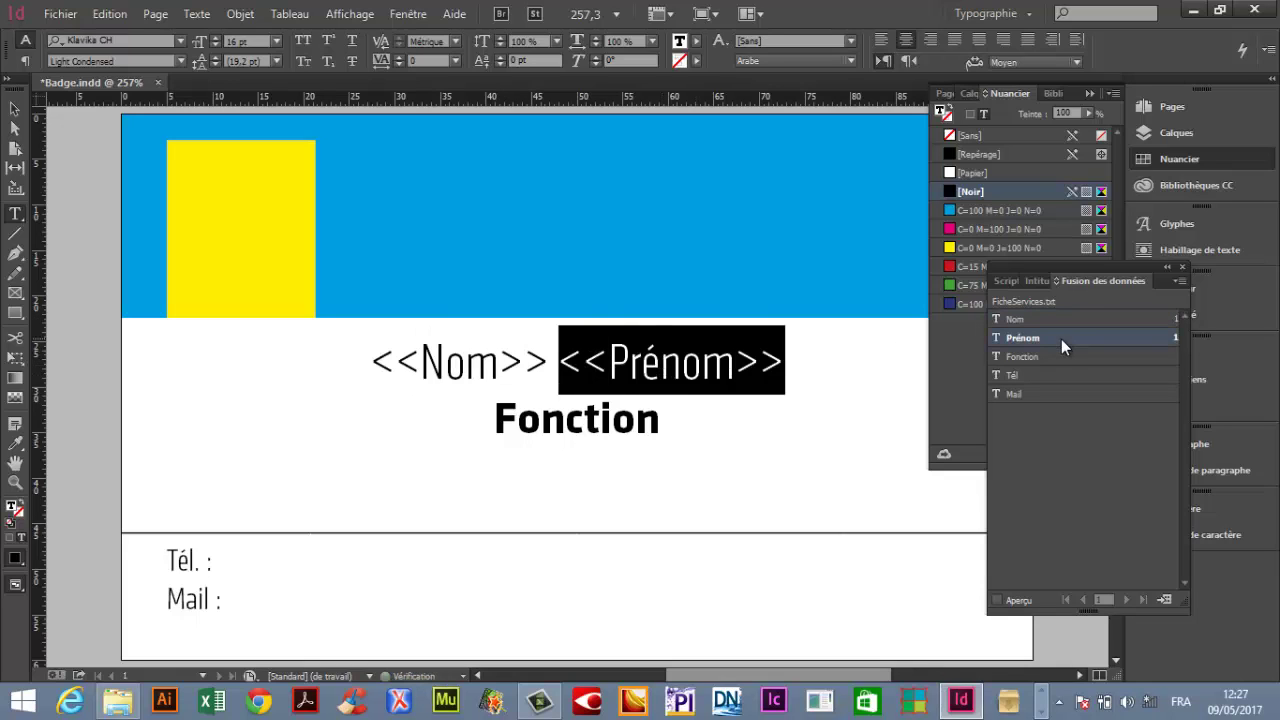
Replace the bold word Fonction with the Fonction data field and check the Nom placeholder by selecting it
{"action": "double_click", "coordinate": [543, 420]}
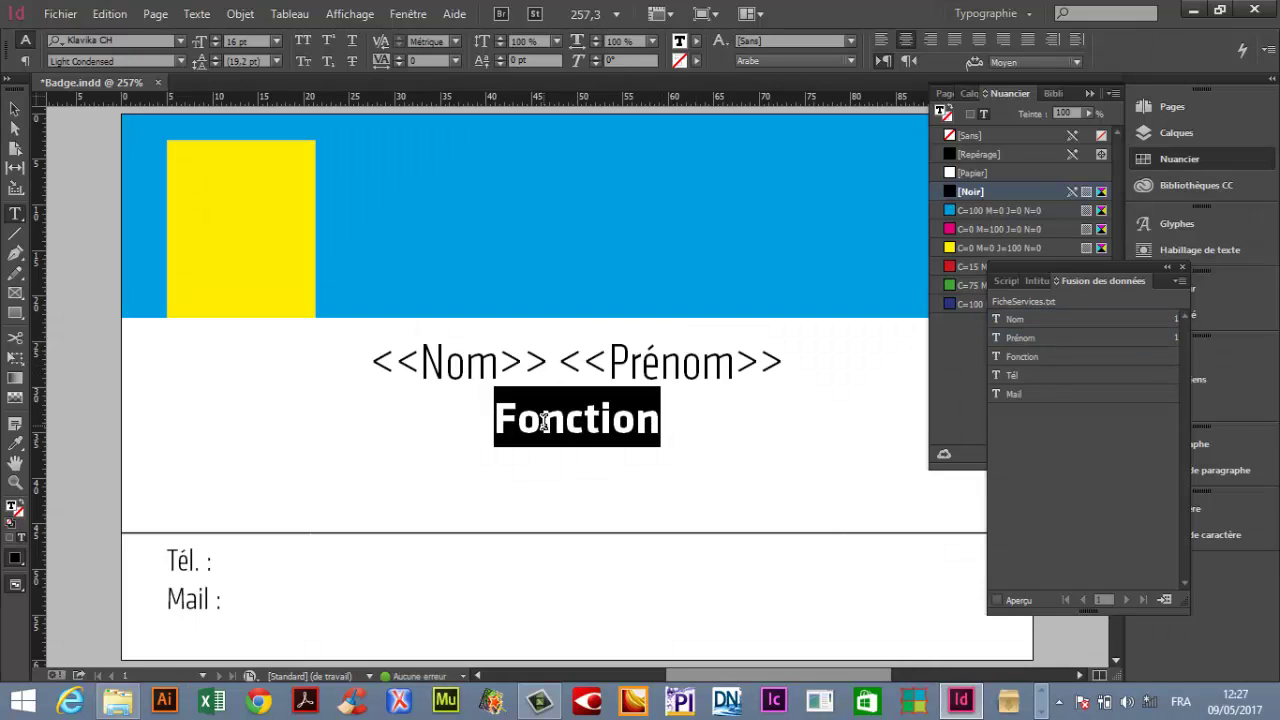
{"action": "left_click", "coordinate": [1050, 358]}
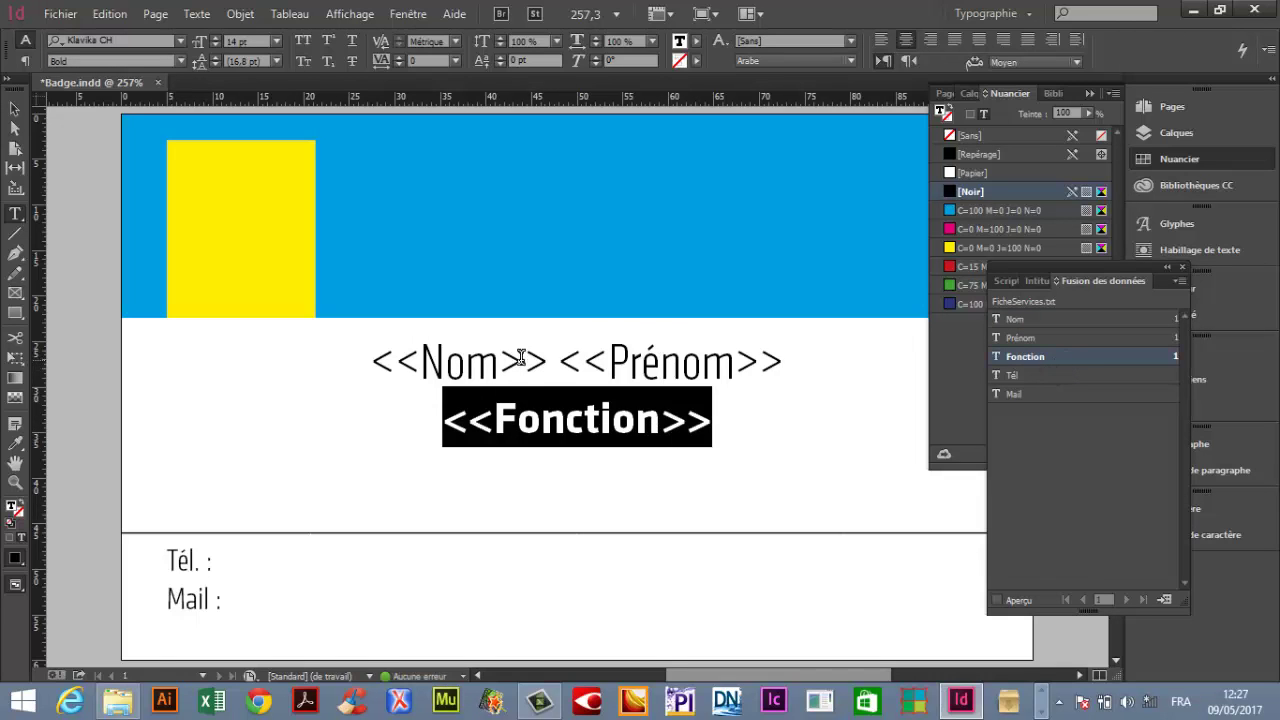
{"action": "double_click", "coordinate": [382, 357]}
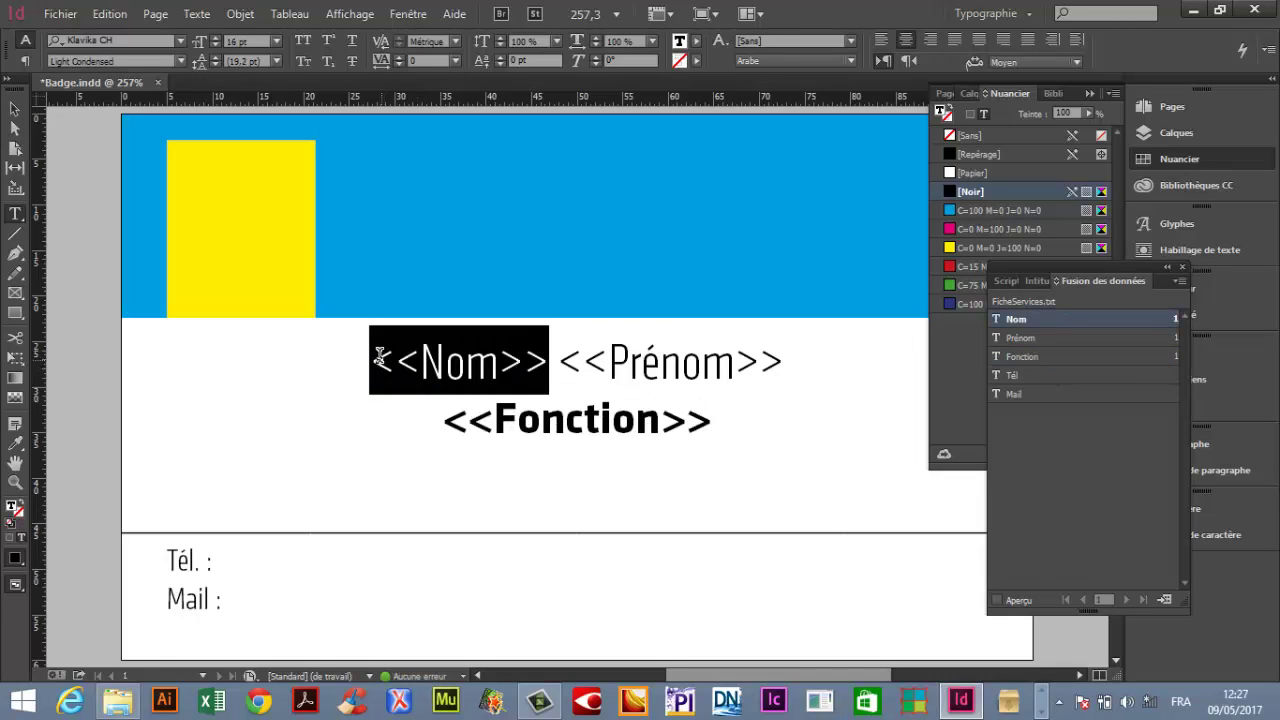
{"action": "left_click_drag", "start_coordinate": [380, 357], "coordinate": [548, 358]}
Insert the Tél field after the "Tél. :" label and the Mail field after the "Mail :" label
{"action": "left_click", "coordinate": [213, 562]}
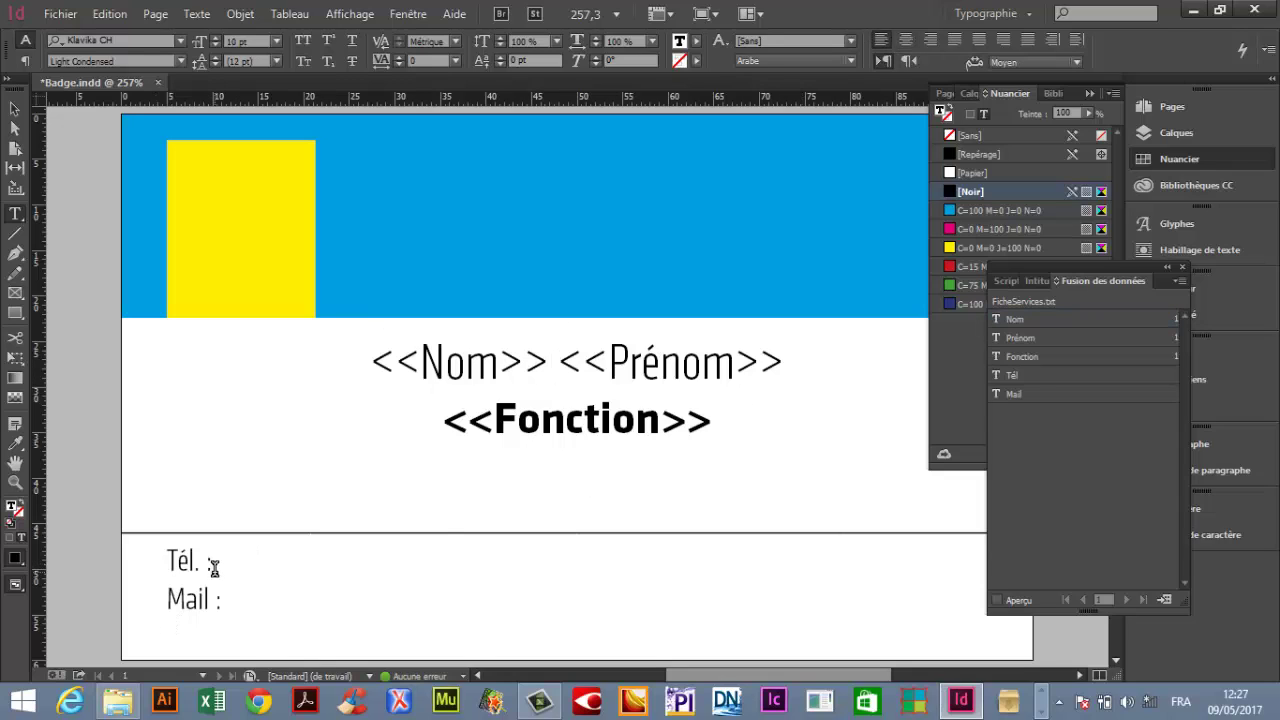
{"action": "double_click", "coordinate": [186, 561]}
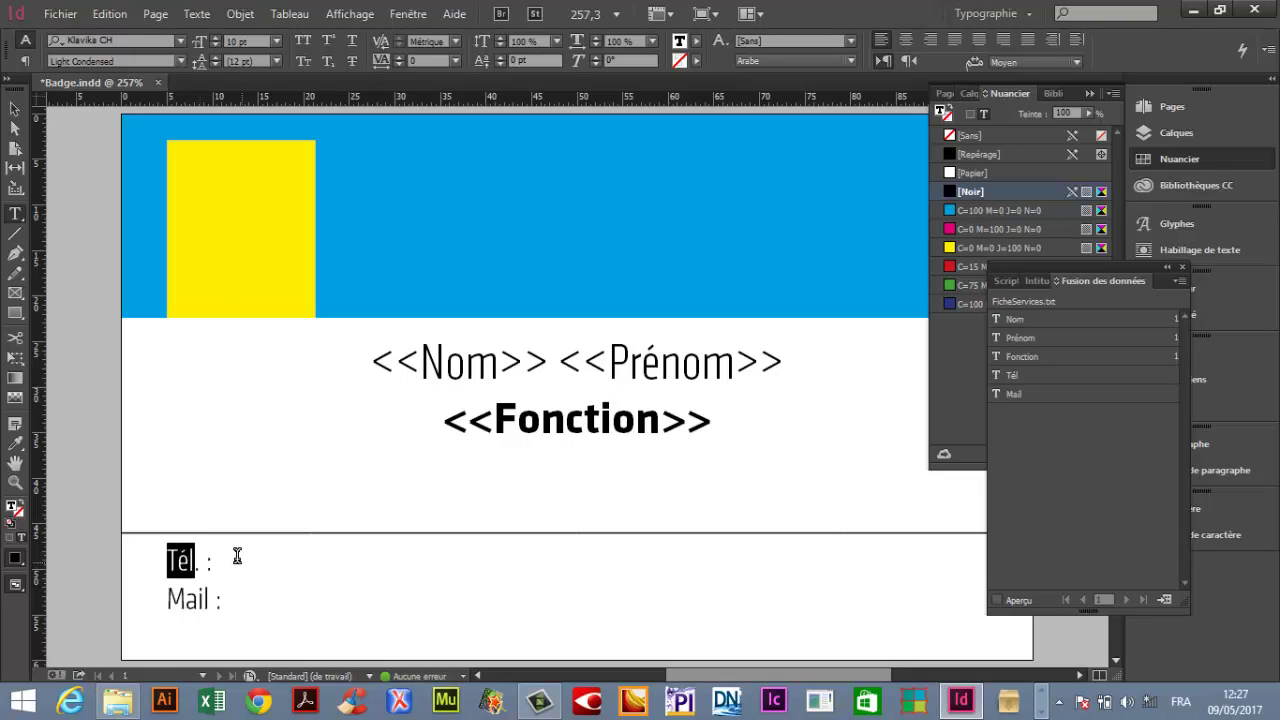
{"action": "left_click", "coordinate": [225, 560]}
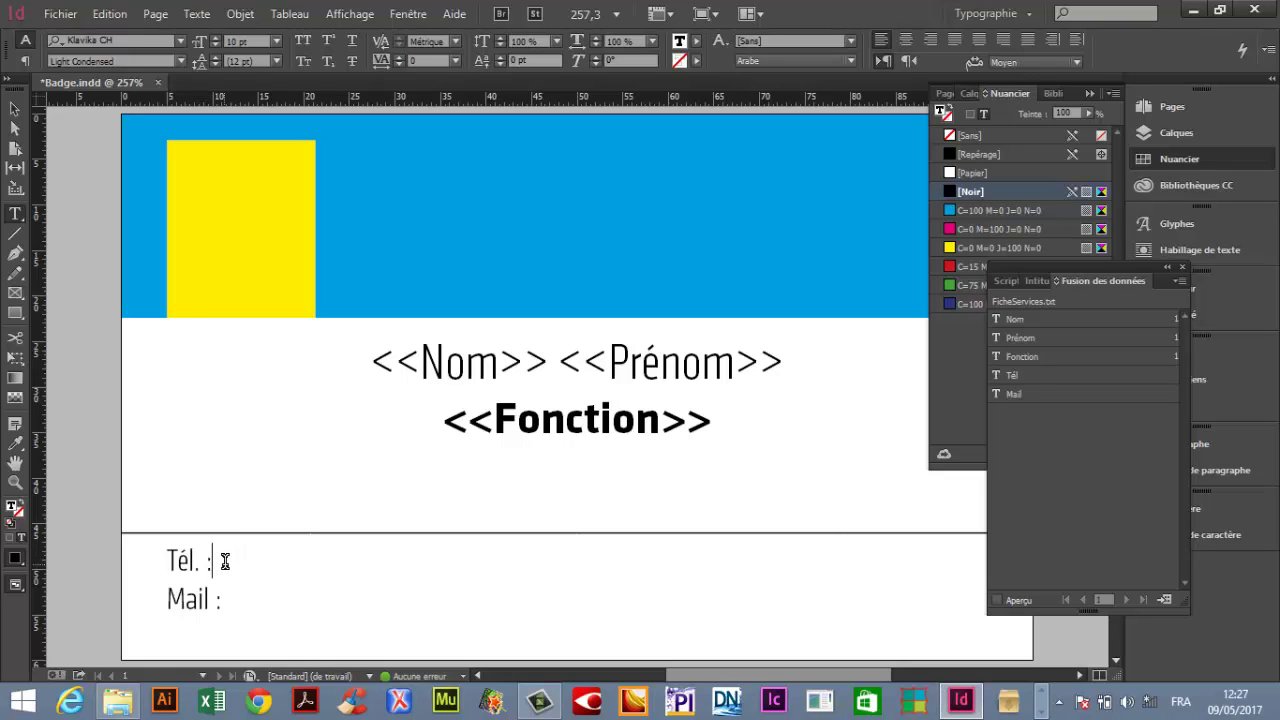
{"action": "left_click", "coordinate": [1043, 373]}
{"action": "left_click", "coordinate": [238, 603]}
{"action": "left_click", "coordinate": [1027, 396]}
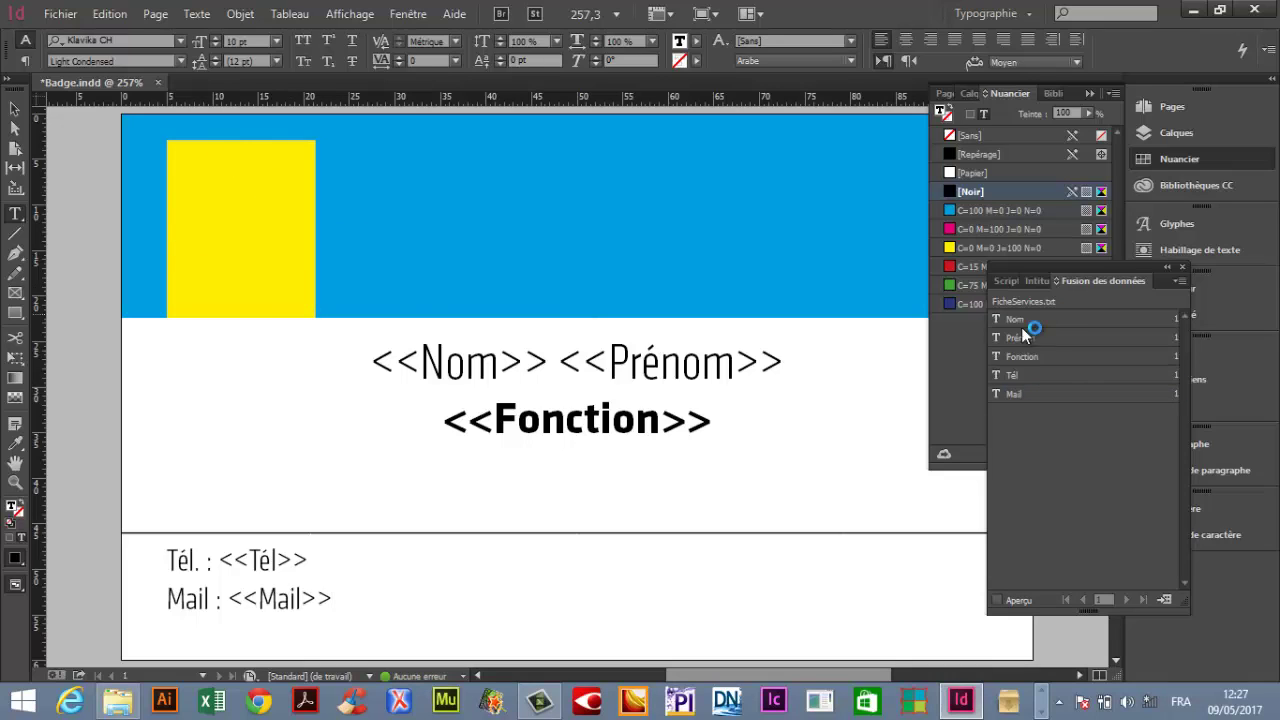
Preview the merged data on the card up to the fourth record and check the document's page list
{"action": "left_click", "coordinate": [996, 600]}
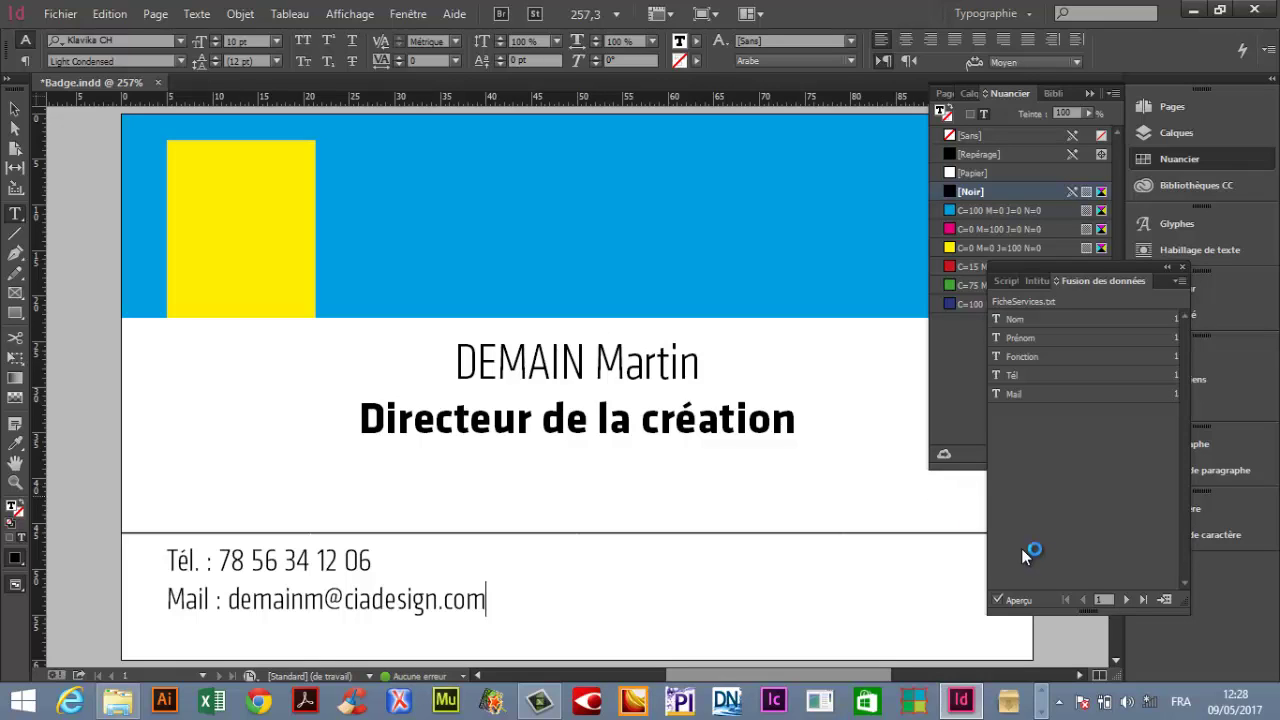
{"action": "left_click", "coordinate": [1125, 600]}
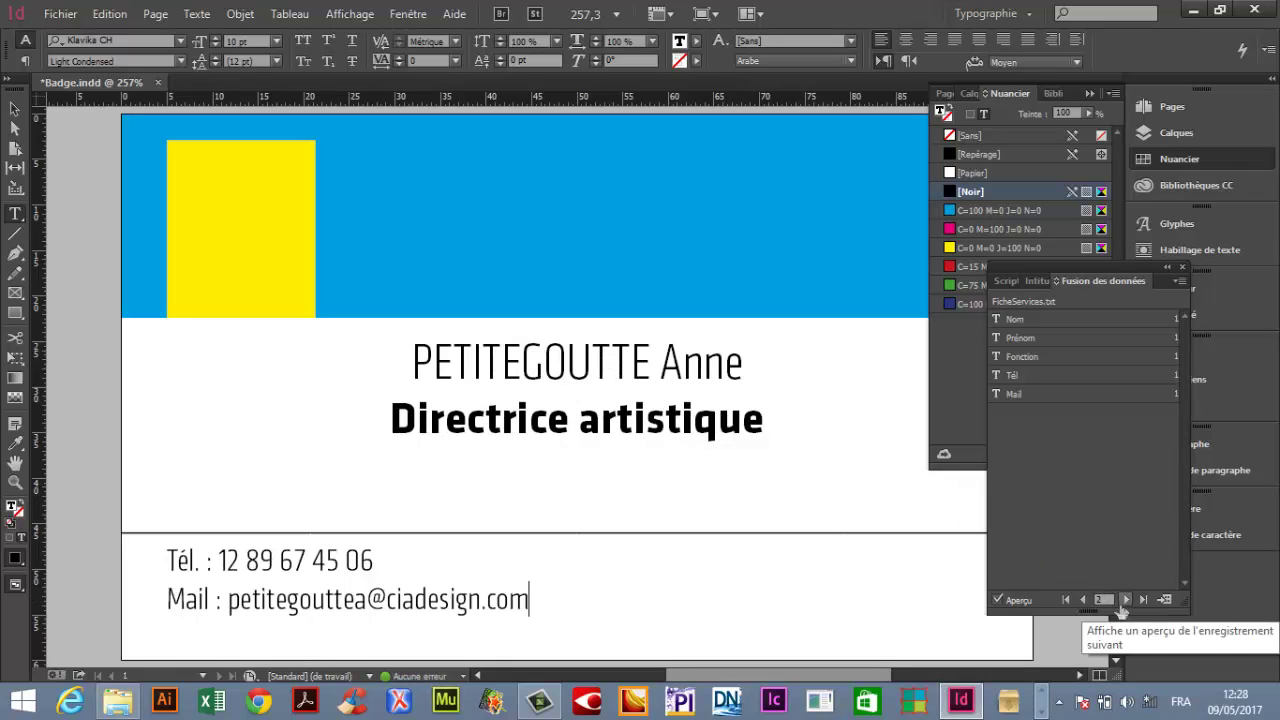
{"action": "left_click", "coordinate": [1125, 600]}
{"action": "left_click", "coordinate": [1125, 600]}
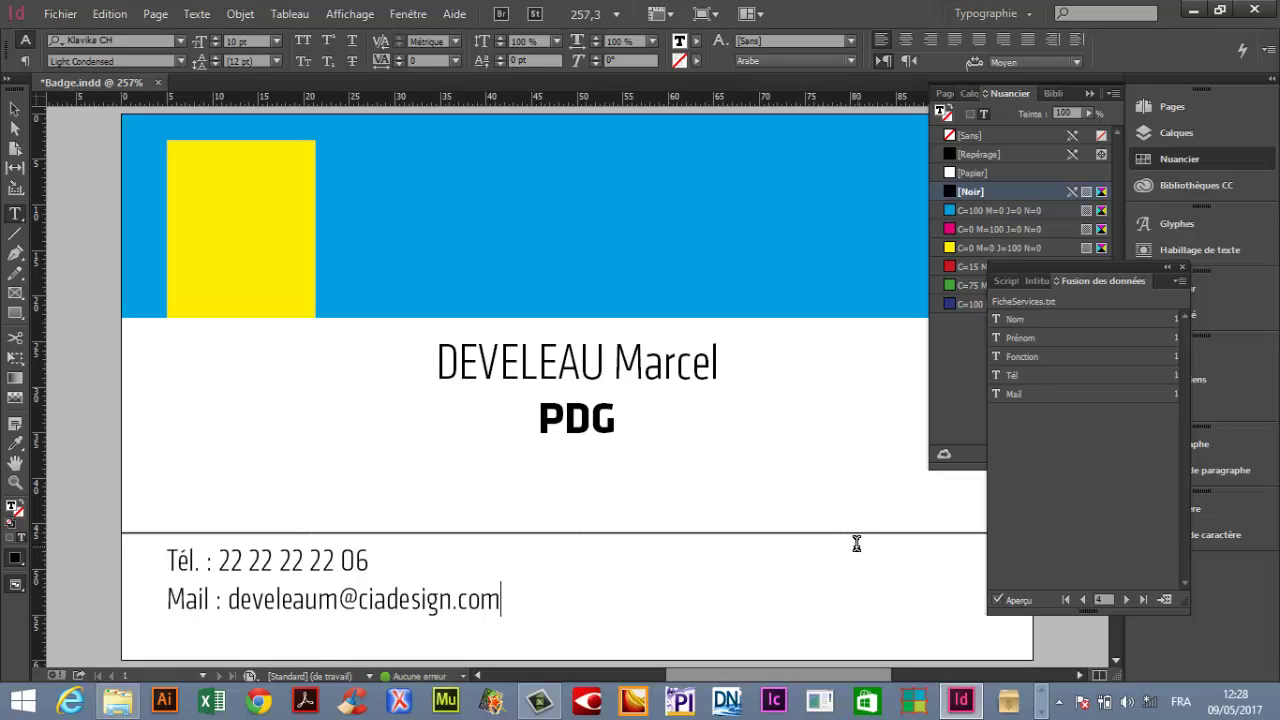
{"action": "left_click", "coordinate": [1166, 108]}
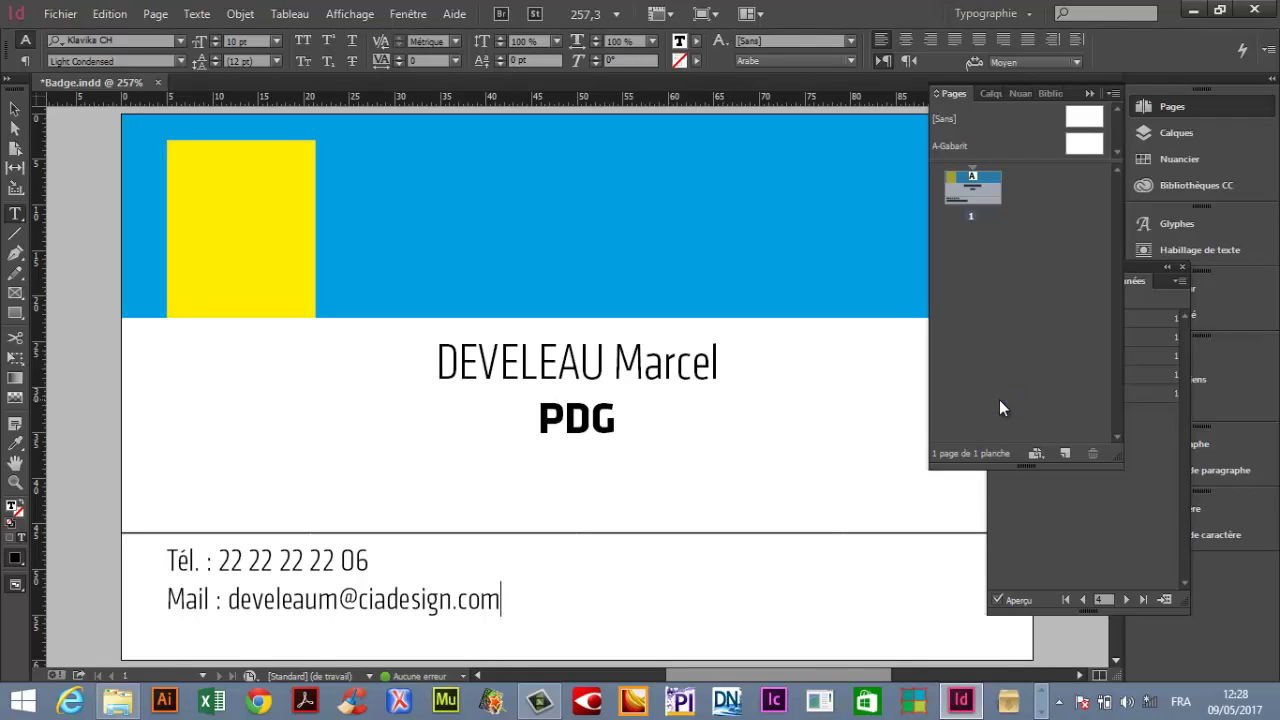
{"action": "left_click", "coordinate": [1088, 94]}
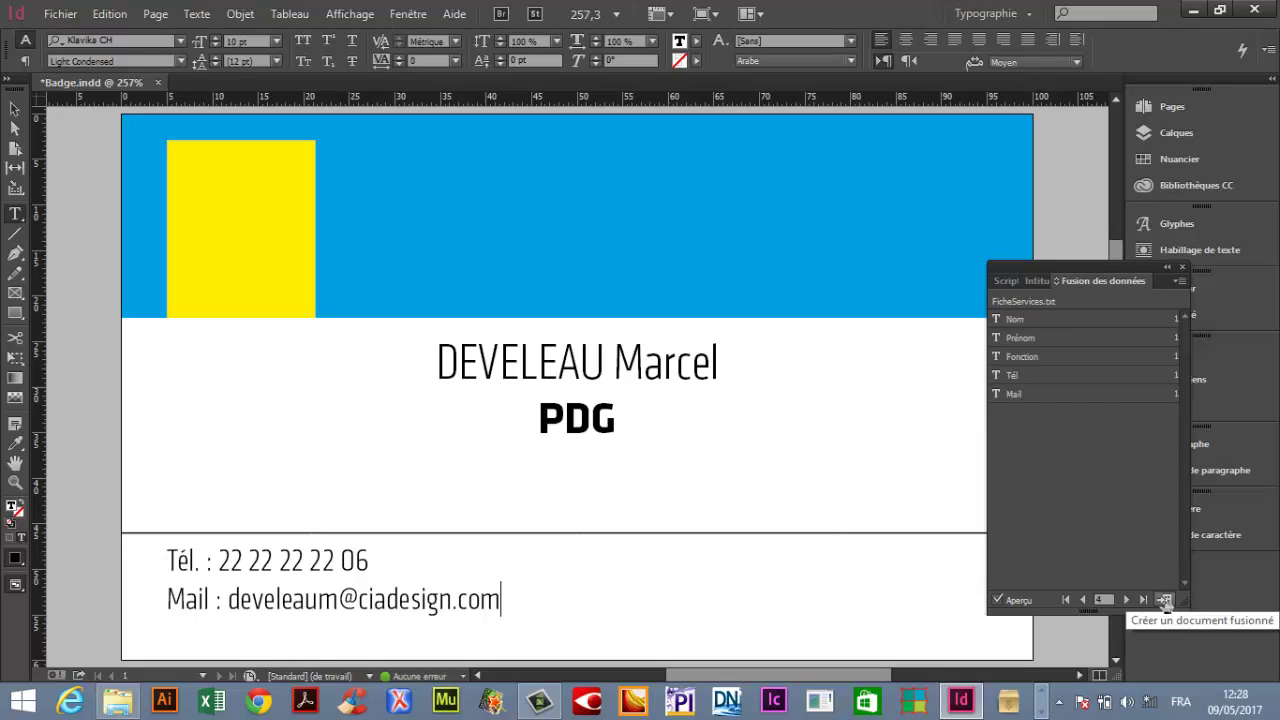
Create a merged document from all records with a single record per page, and dismiss the overset text report
{"action": "left_click", "coordinate": [1164, 600]}
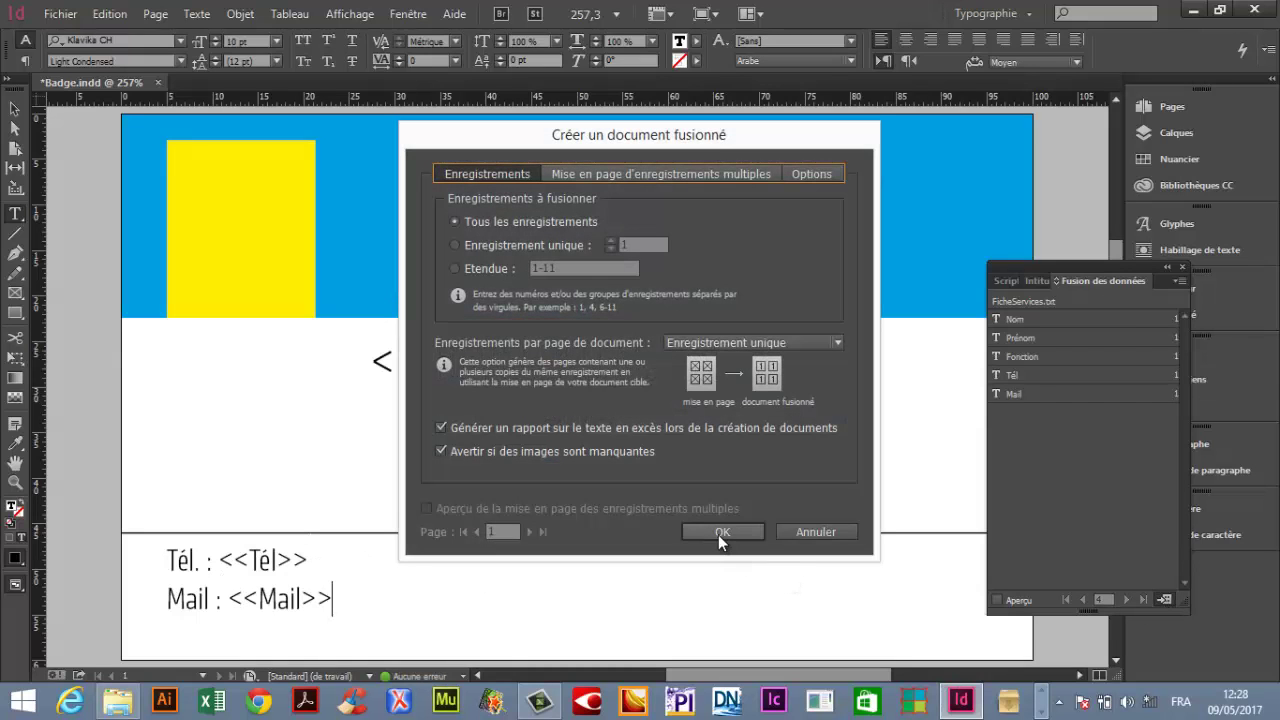
{"action": "left_click", "coordinate": [718, 534]}
{"action": "left_click", "coordinate": [724, 532]}
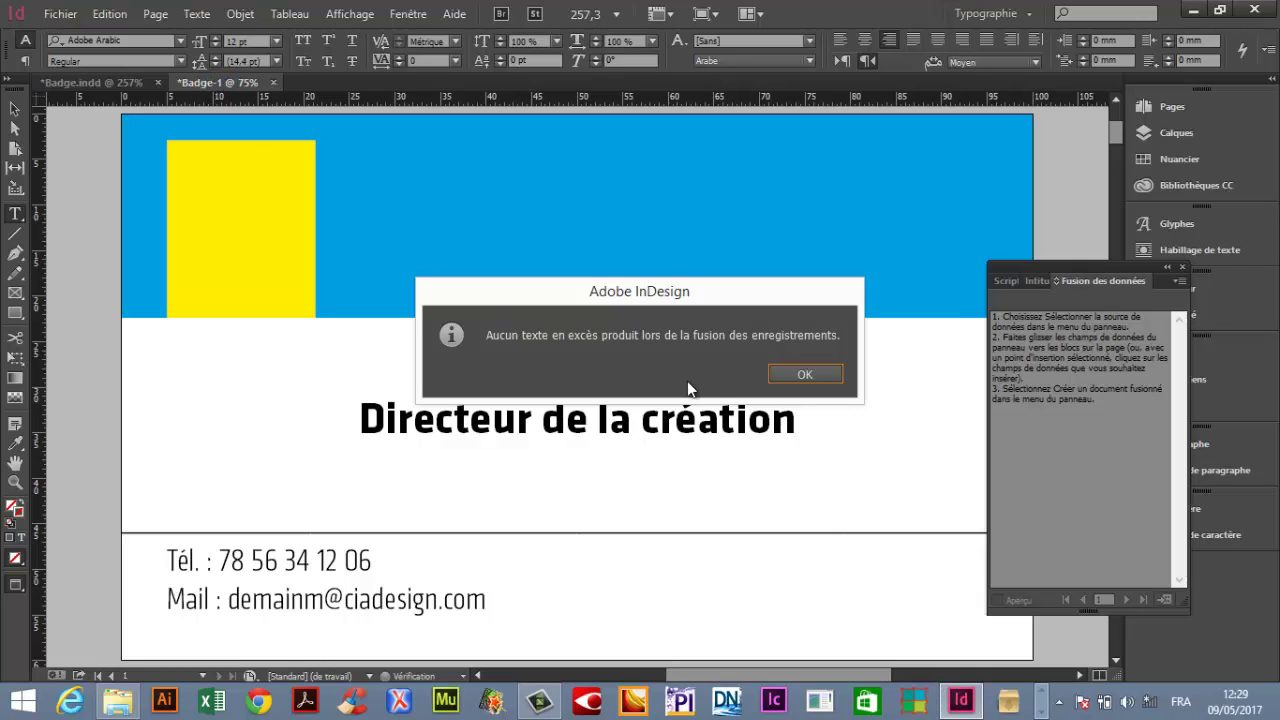
{"action": "left_click_drag", "start_coordinate": [528, 291], "coordinate": [491, 197]}
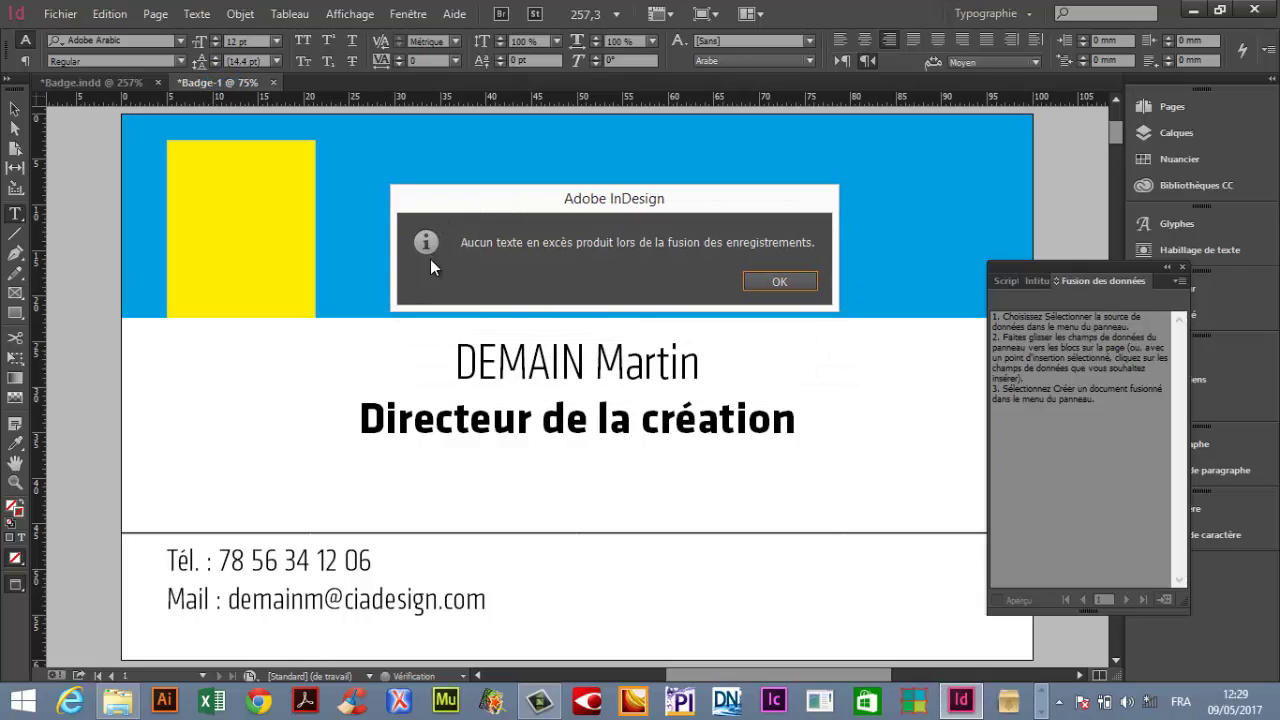
{"action": "left_click_drag", "start_coordinate": [774, 189], "coordinate": [809, 207]}
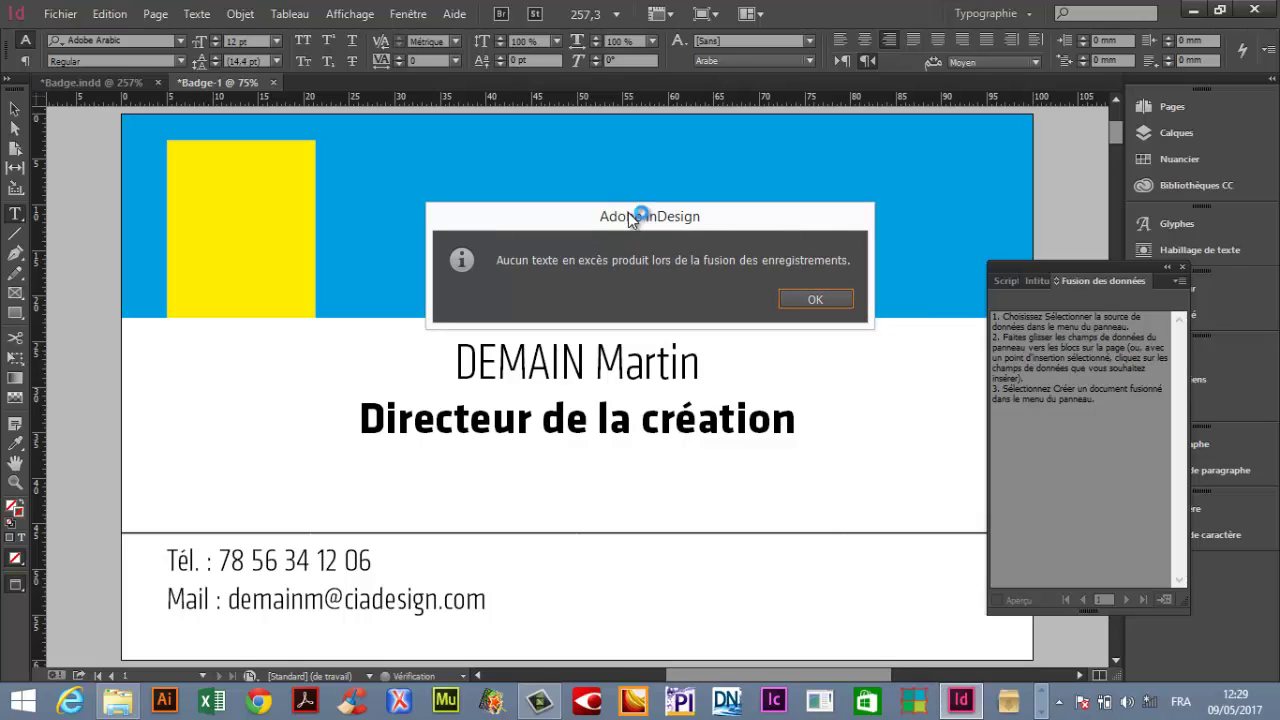
{"action": "left_click_drag", "start_coordinate": [628, 214], "coordinate": [663, 251]}
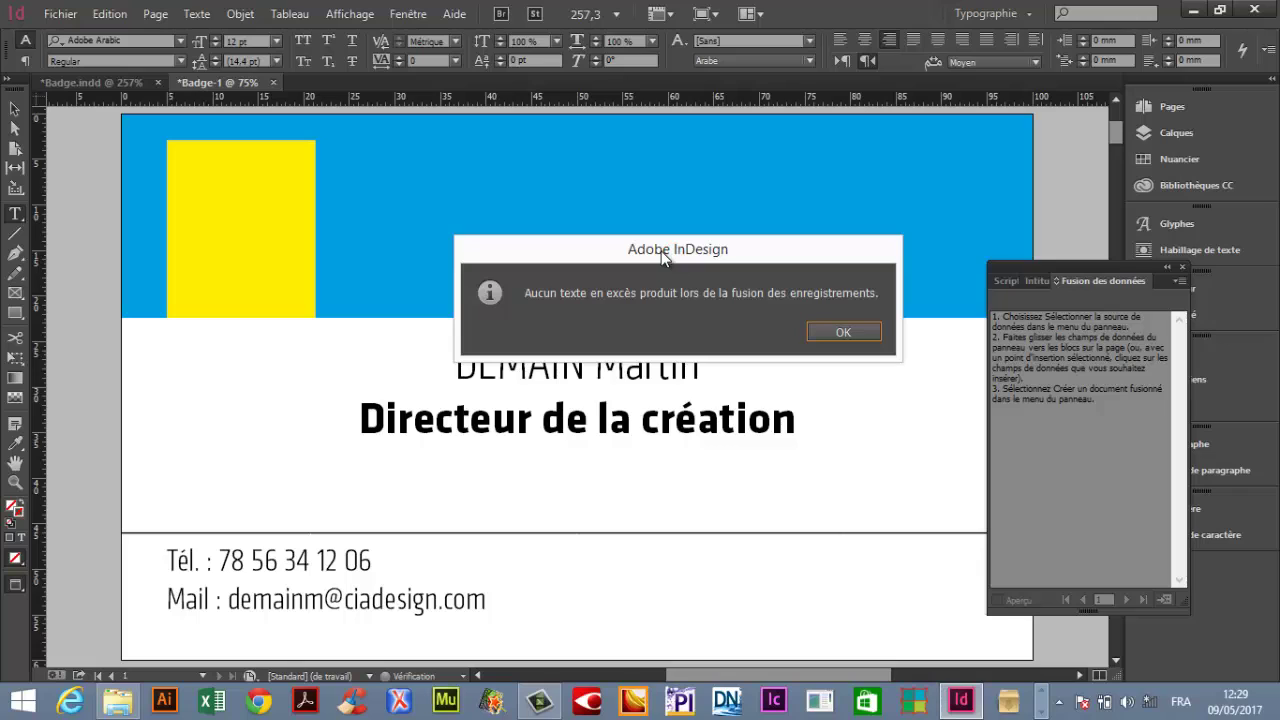
{"action": "left_click_drag", "start_coordinate": [633, 228], "coordinate": [628, 221]}
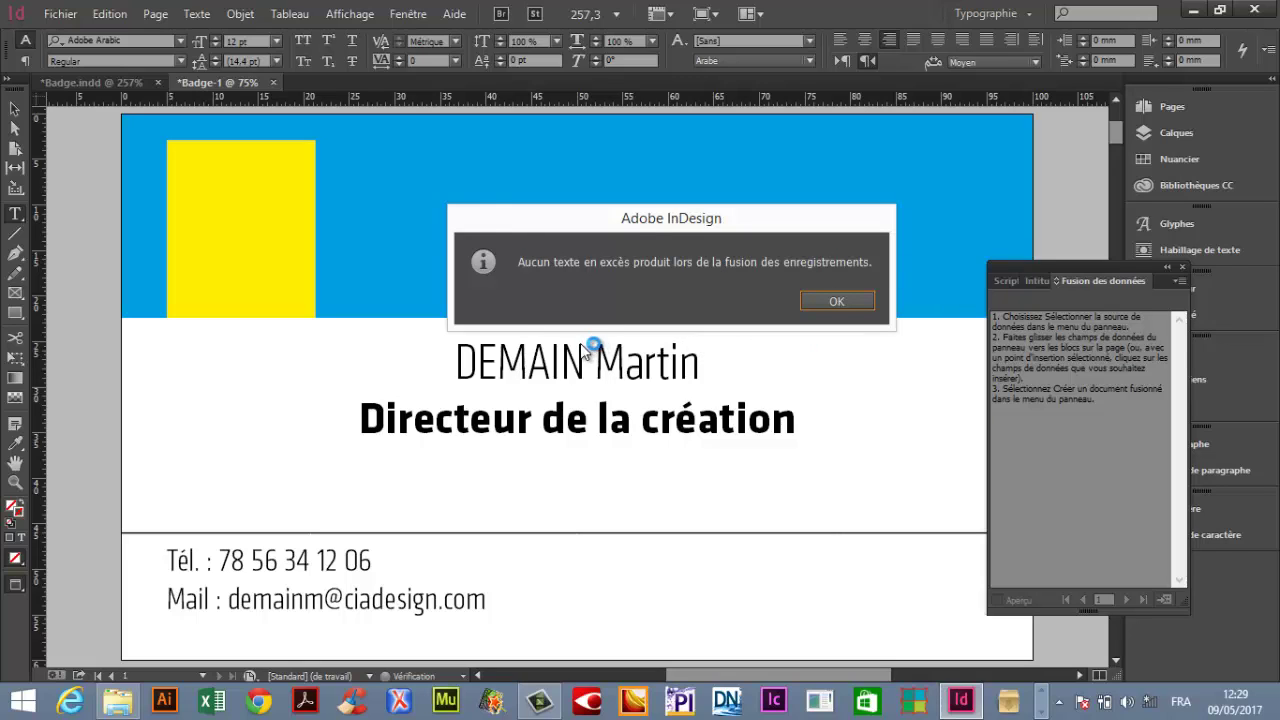
{"action": "left_click_drag", "start_coordinate": [604, 212], "coordinate": [563, 208]}
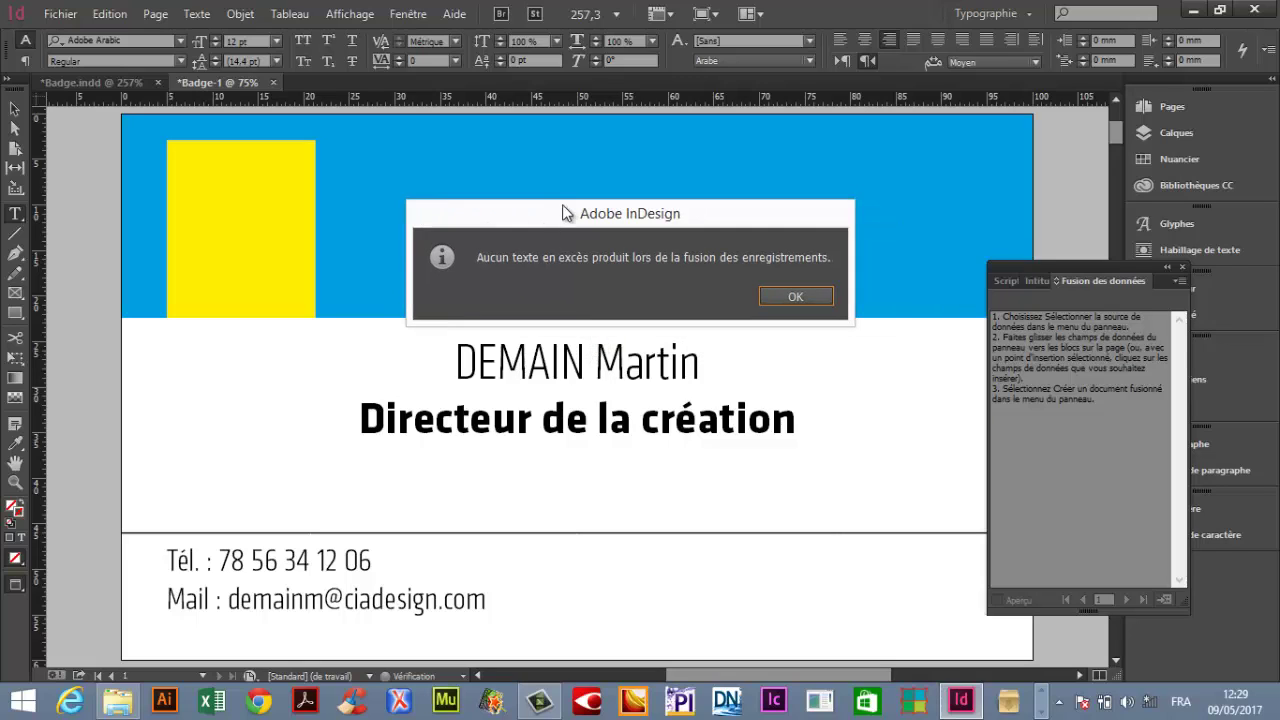
{"action": "left_click", "coordinate": [794, 296]}
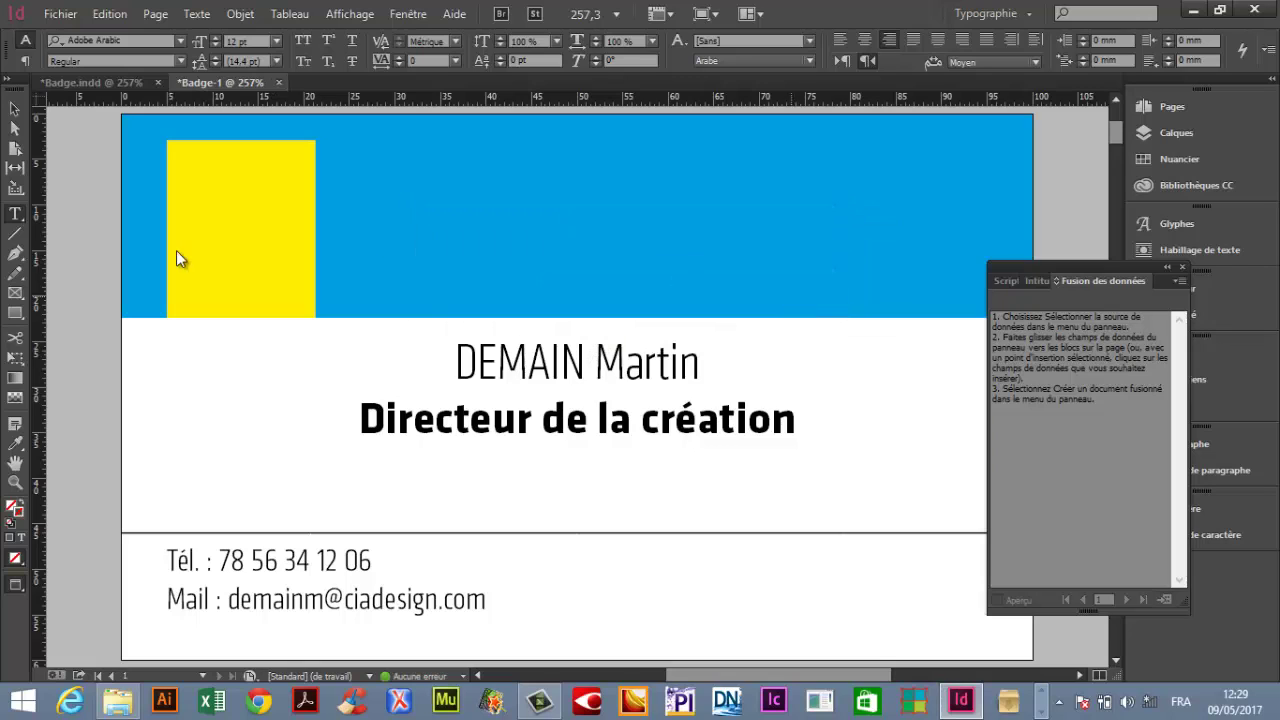
Examine the first cards of the merged Badge-1 document through its page list, up to page 5
{"action": "left_click", "coordinate": [15, 108]}
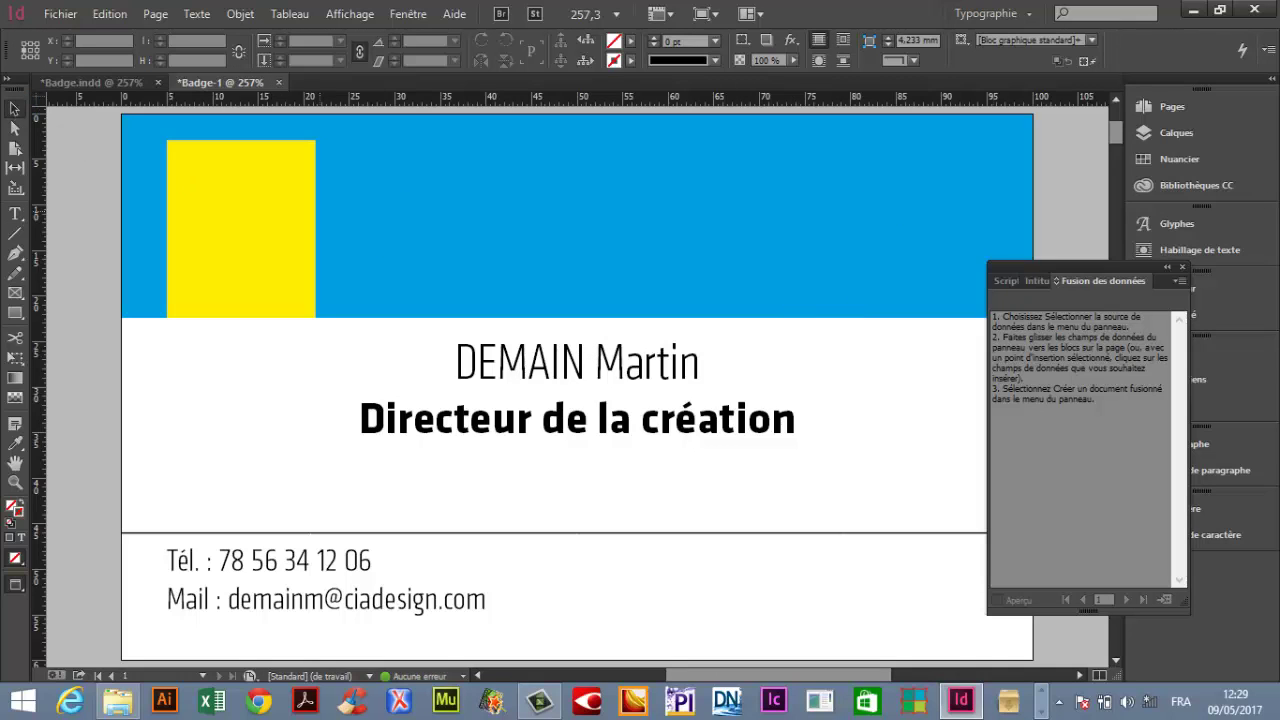
{"action": "left_click", "coordinate": [1174, 106]}
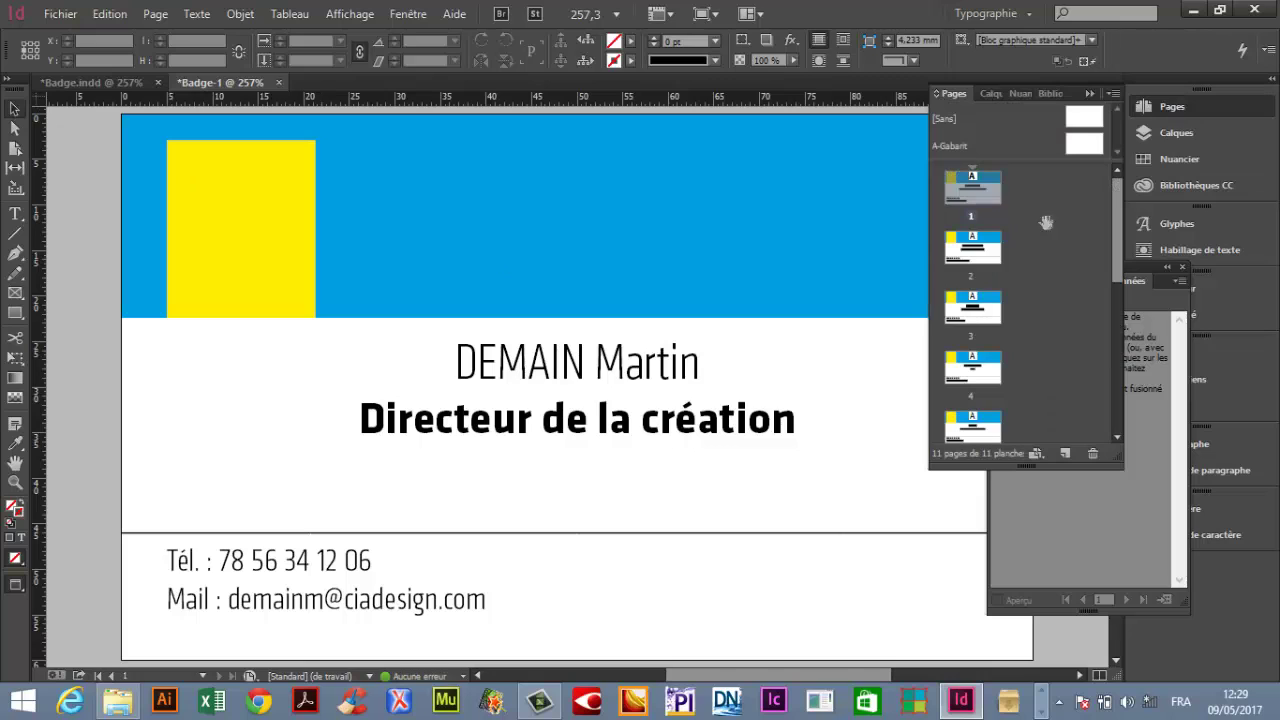
{"action": "double_click", "coordinate": [991, 246]}
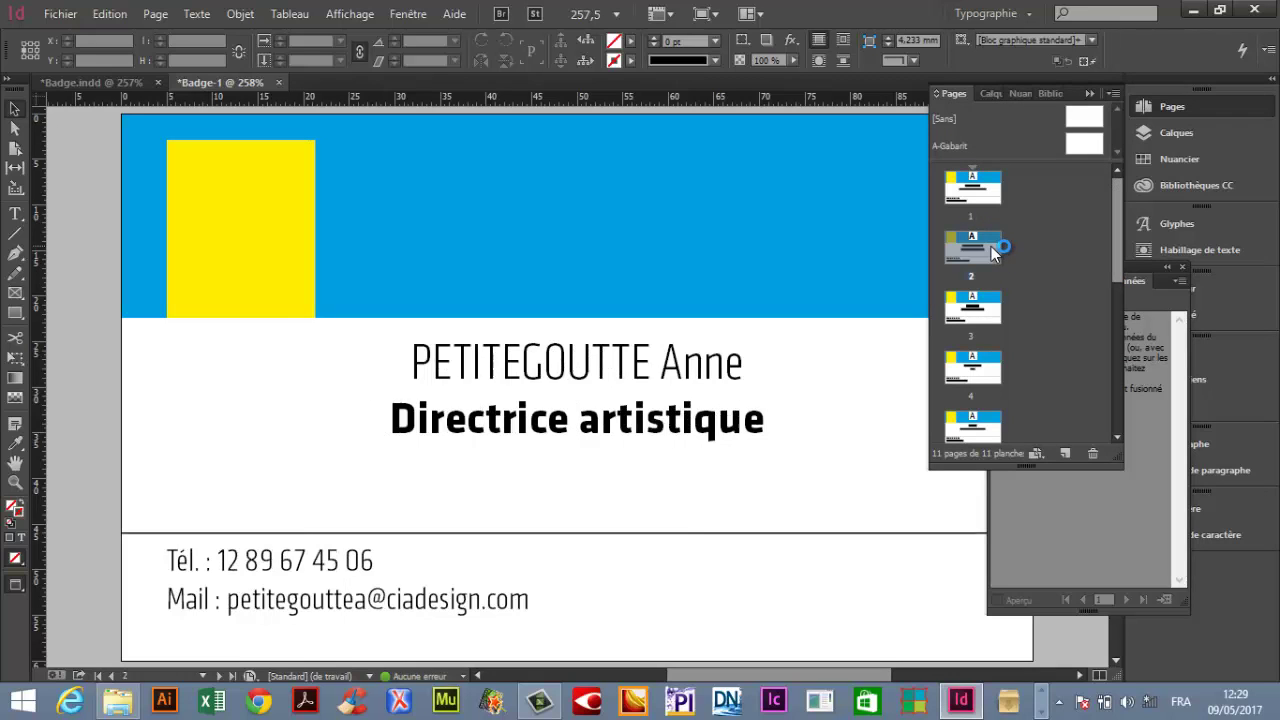
{"action": "left_click", "coordinate": [987, 318]}
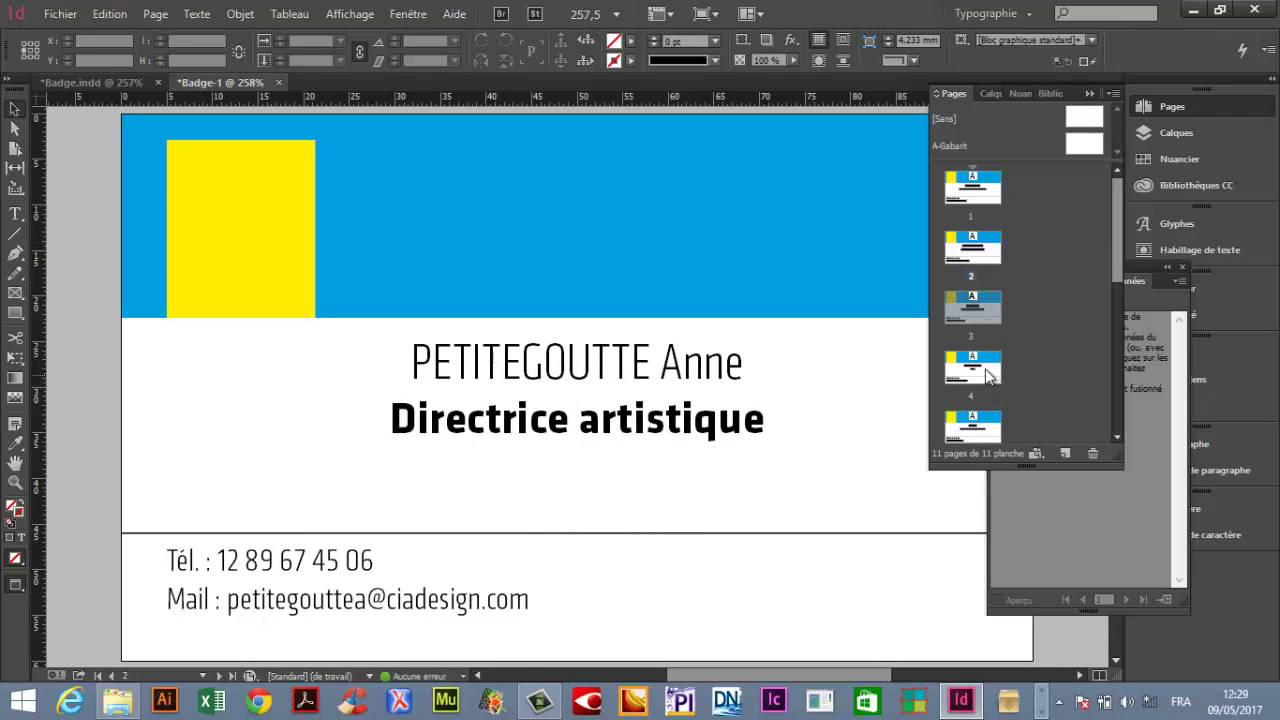
{"action": "left_click", "coordinate": [983, 368]}
{"action": "double_click", "coordinate": [981, 432]}
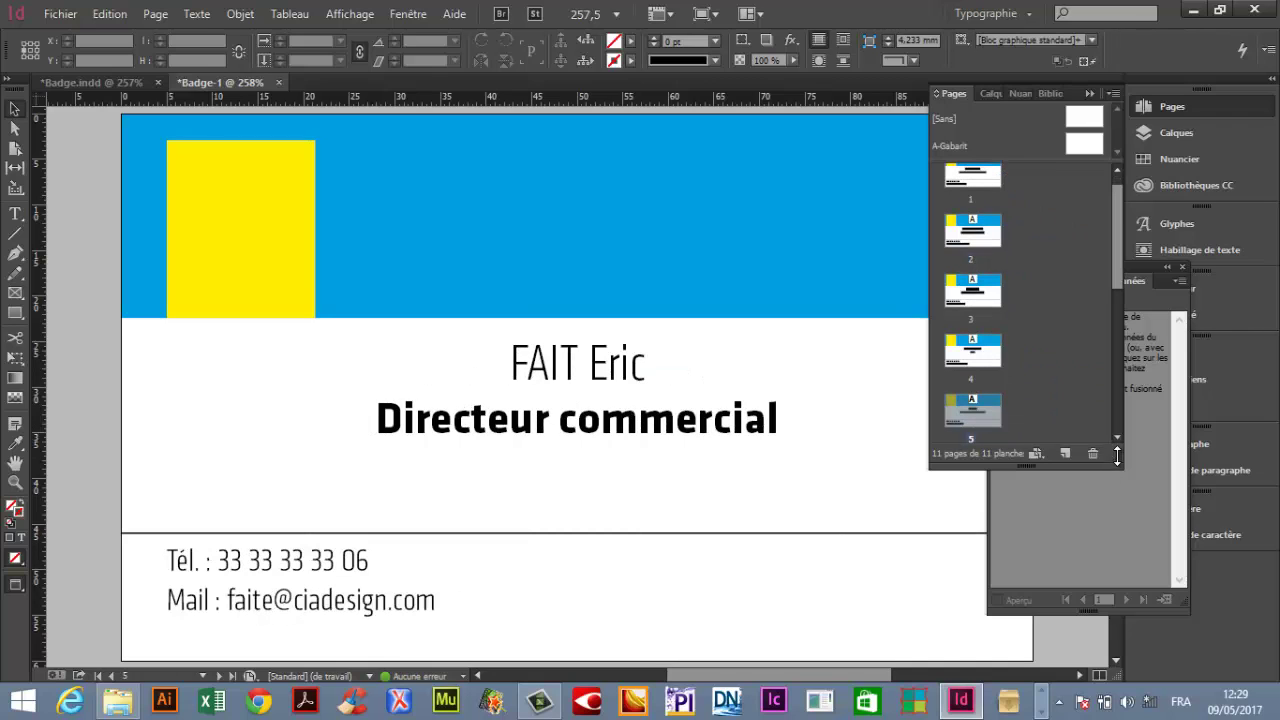
Enlarge the page list and examine the remaining merged cards from page 6 to page 11
{"action": "left_click_drag", "start_coordinate": [1117, 462], "coordinate": [1117, 630]}
{"action": "double_click", "coordinate": [993, 470]}
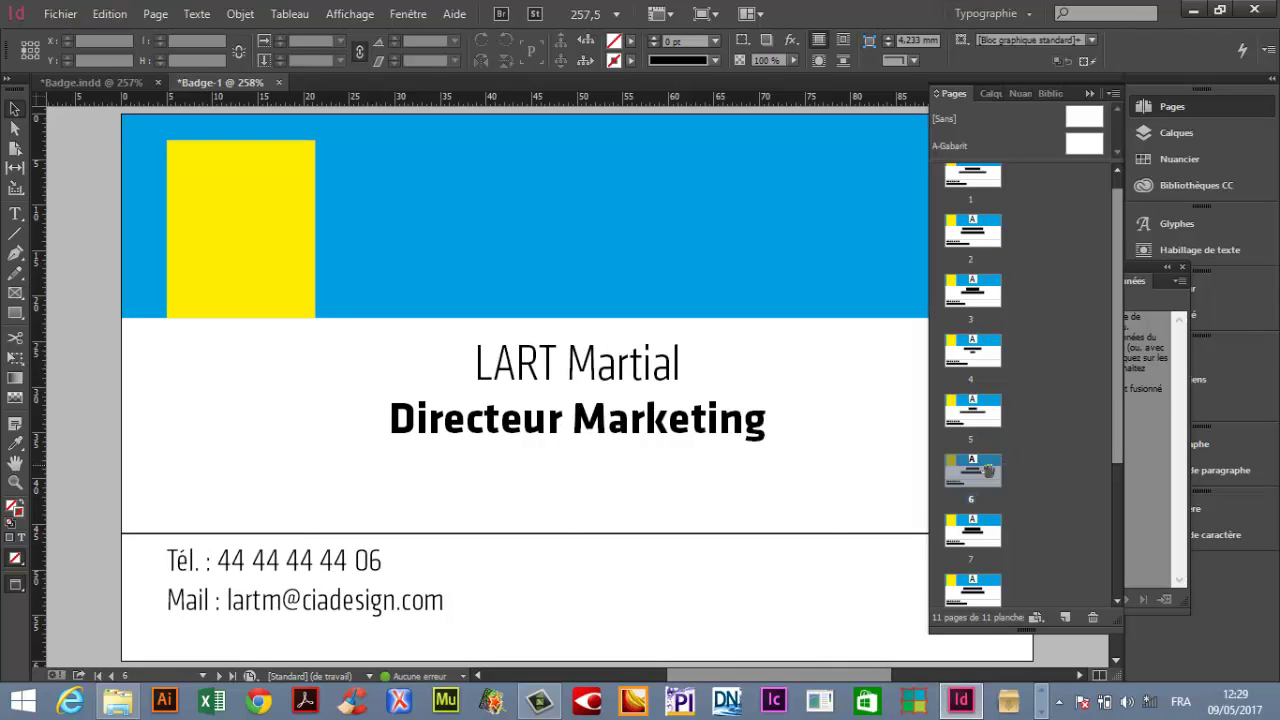
{"action": "double_click", "coordinate": [990, 535]}
{"action": "double_click", "coordinate": [990, 590]}
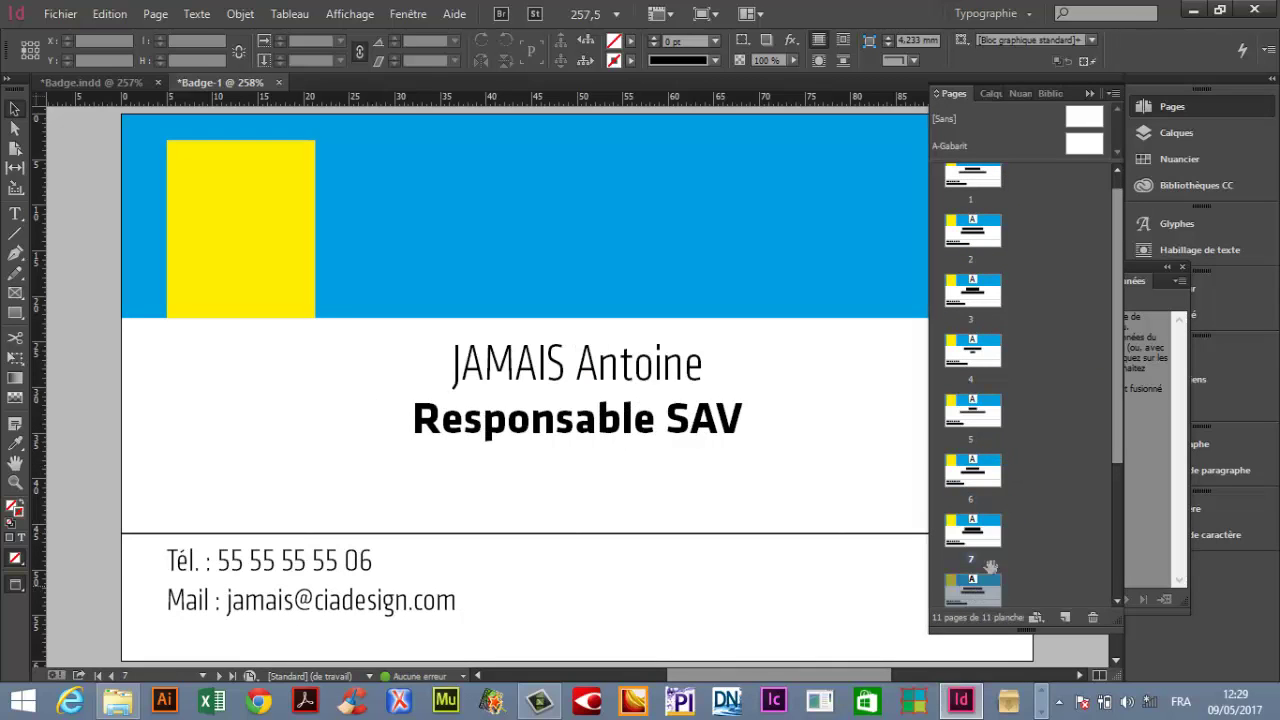
{"action": "left_click_drag", "start_coordinate": [1117, 278], "coordinate": [1115, 550]}
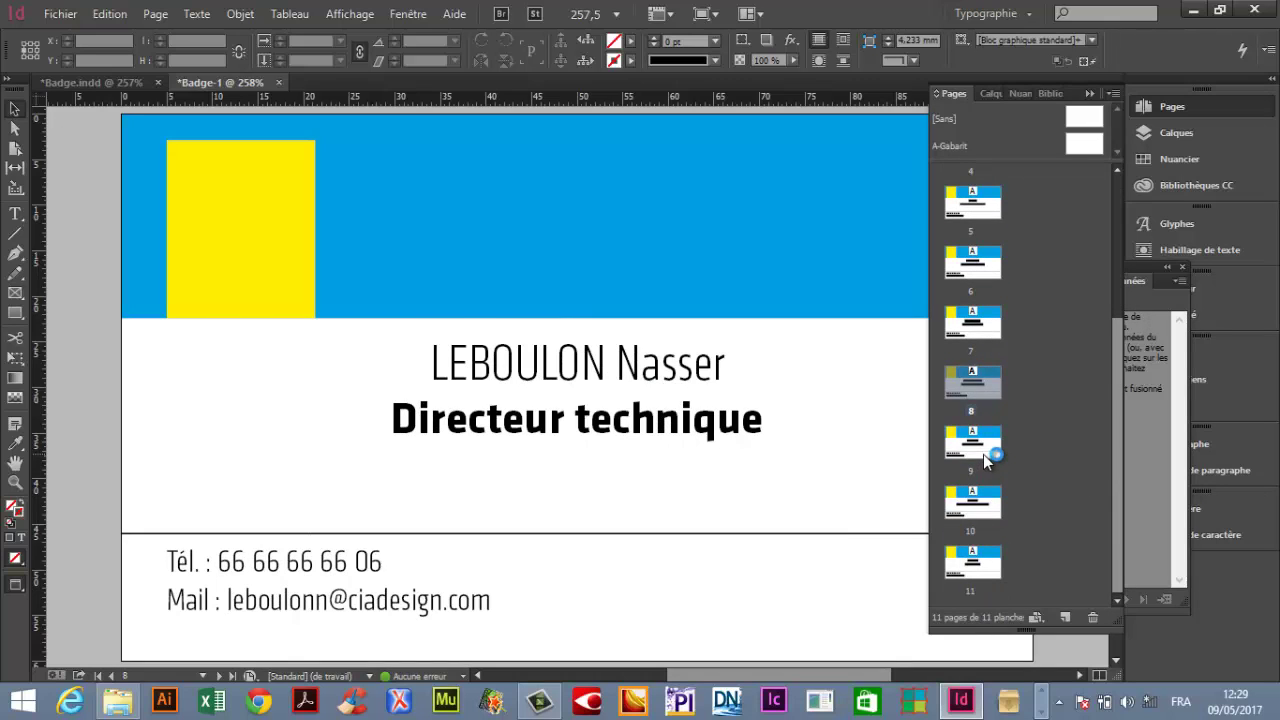
{"action": "double_click", "coordinate": [983, 454]}
{"action": "double_click", "coordinate": [981, 572]}
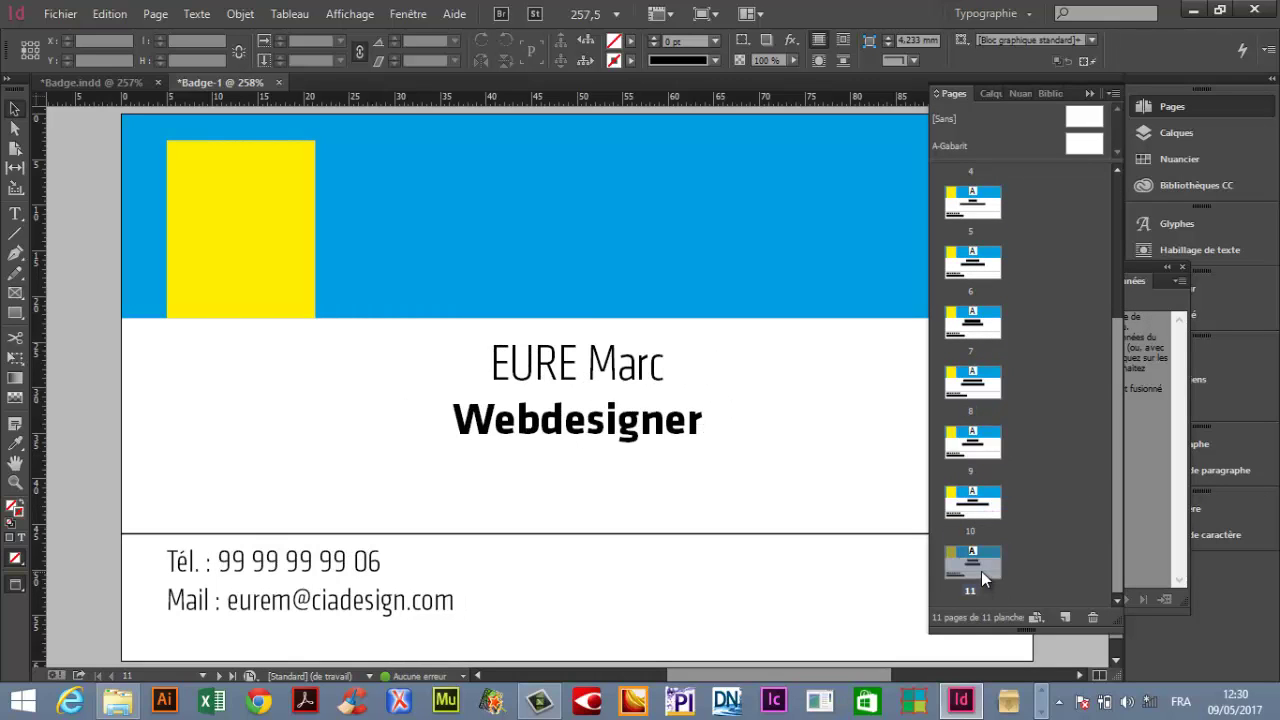